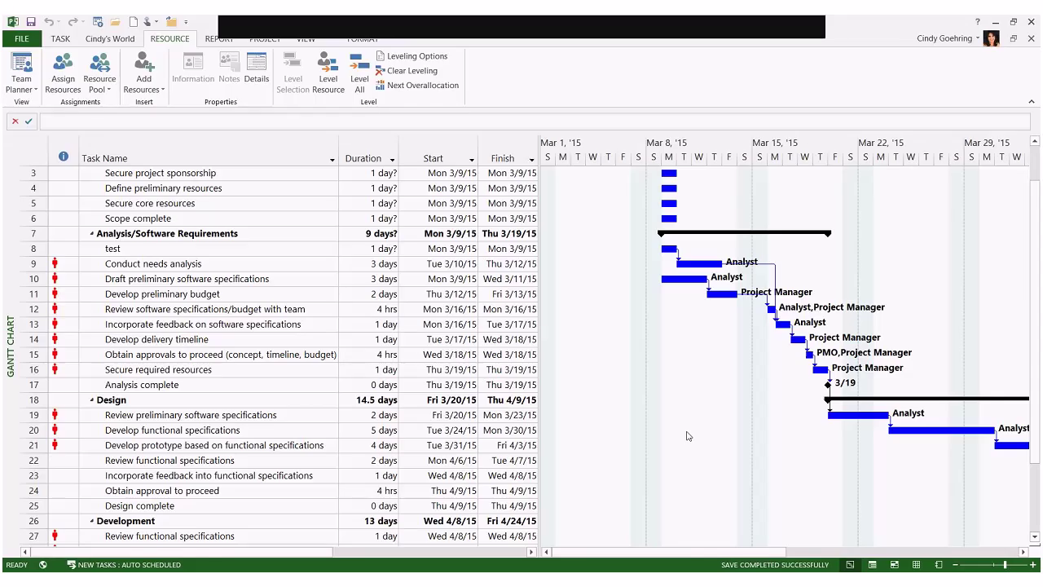
Check the new blank Project1's File page, then open its Project Information dialog from the PROJECT tab
{"action": "left_click", "coordinate": [298, 204]}
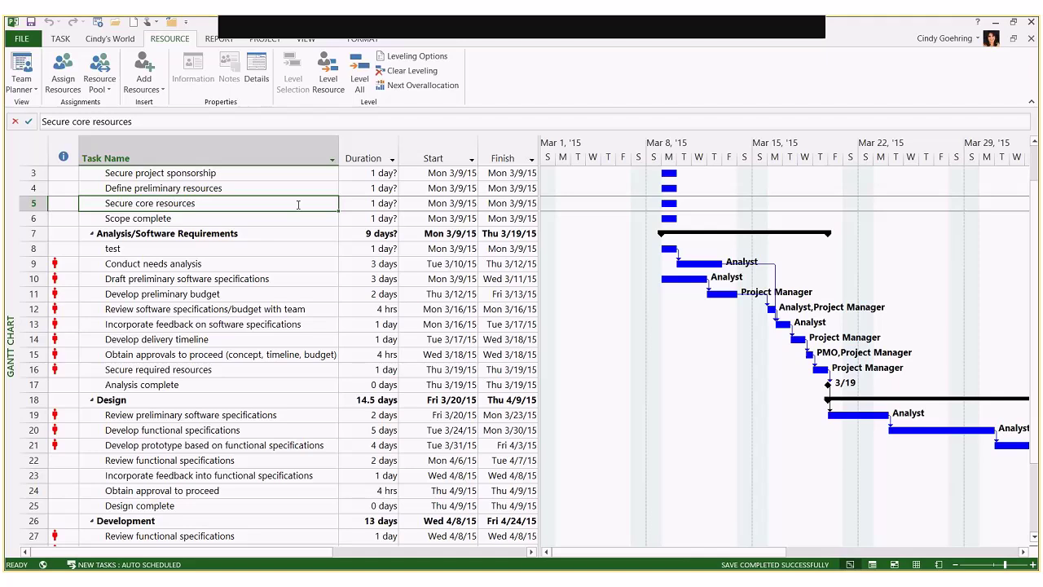
{"action": "scroll", "coordinate": [298, 205], "scroll_direction": "up", "scroll_amount": 1}
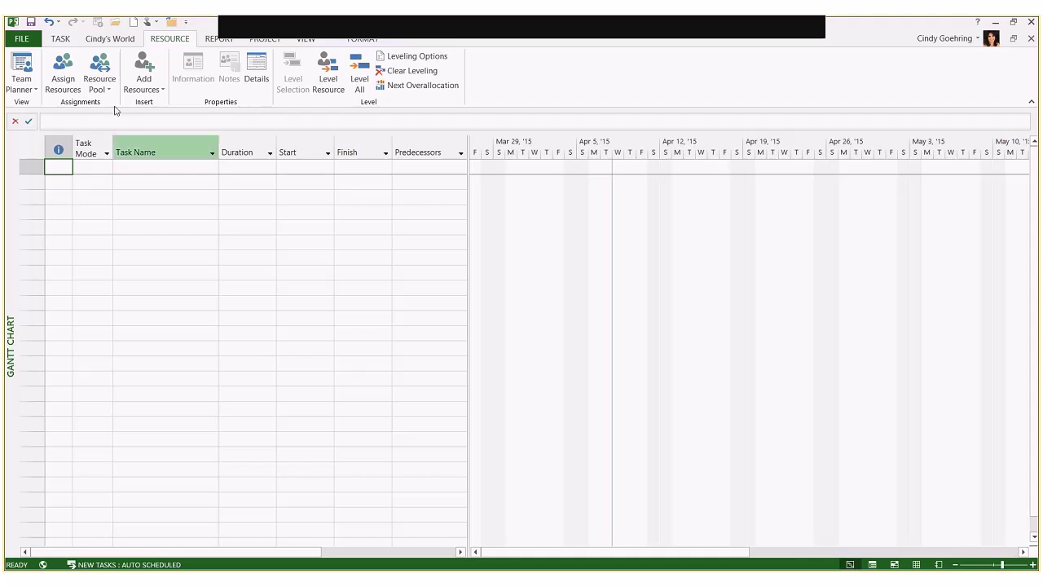
{"action": "left_click", "coordinate": [24, 39]}
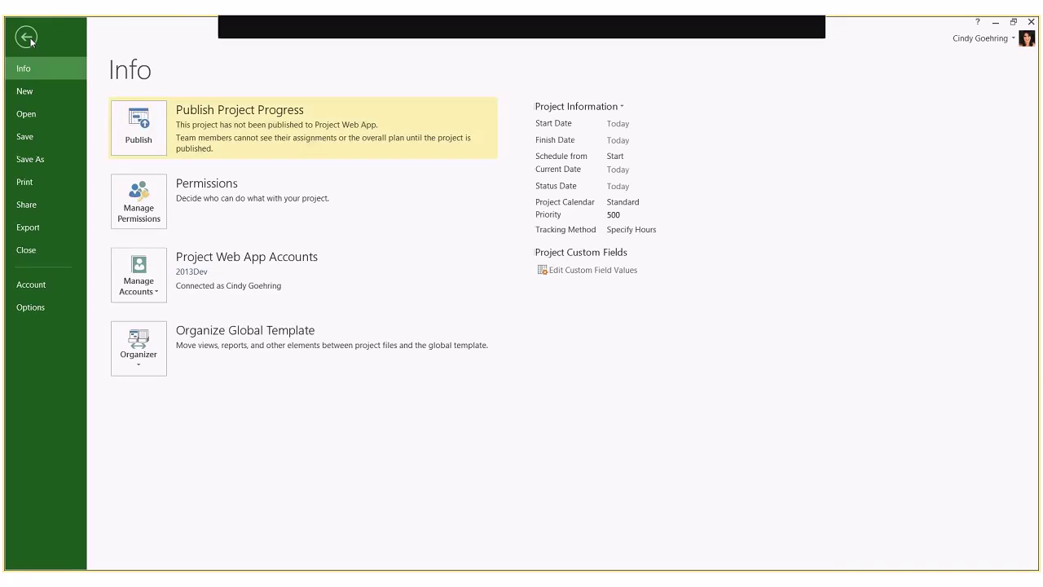
{"action": "left_click", "coordinate": [27, 38]}
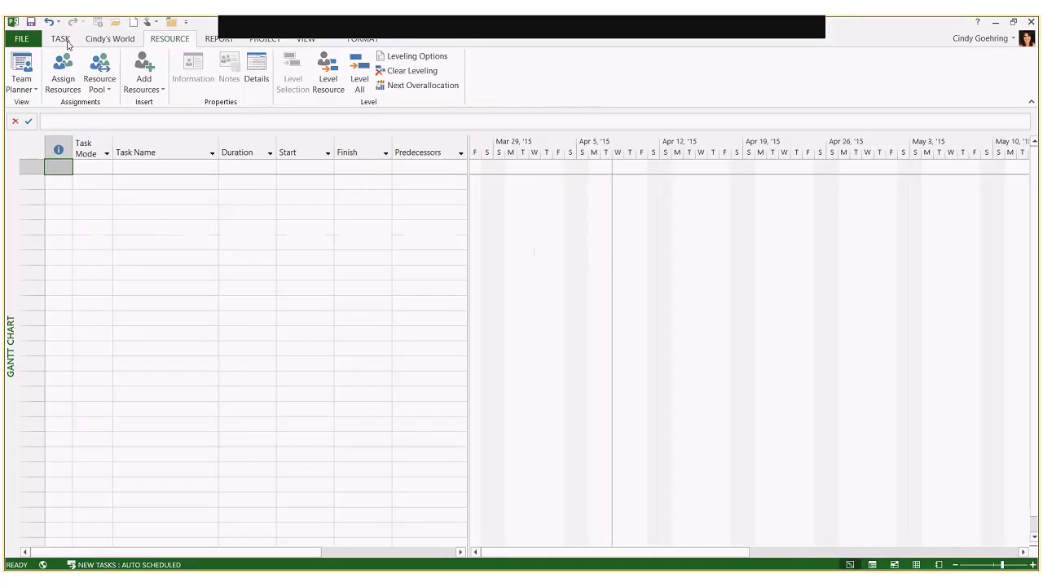
{"action": "left_click", "coordinate": [260, 39]}
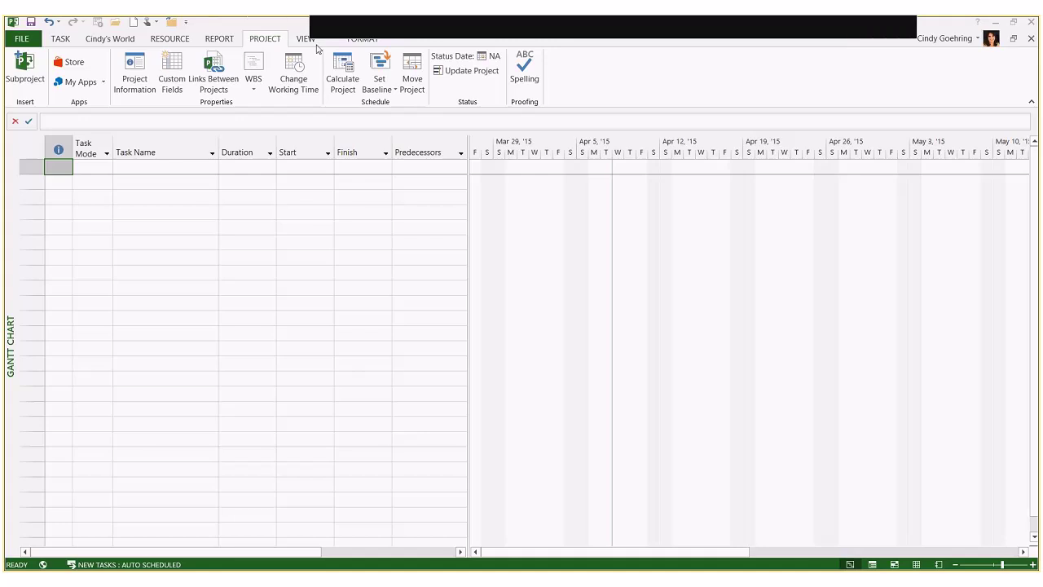
{"action": "left_click", "coordinate": [124, 79]}
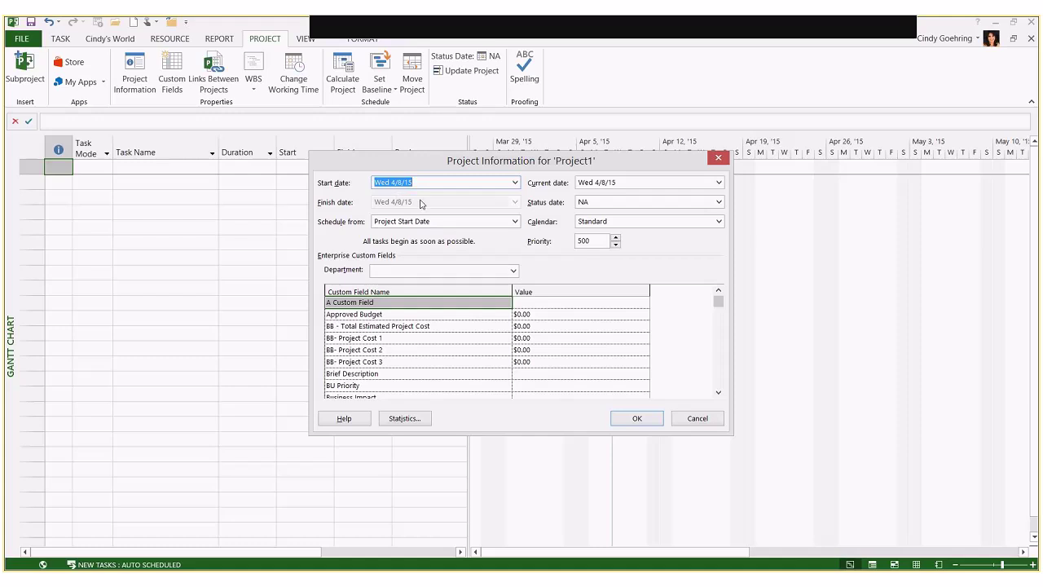
{"action": "left_click", "coordinate": [489, 222]}
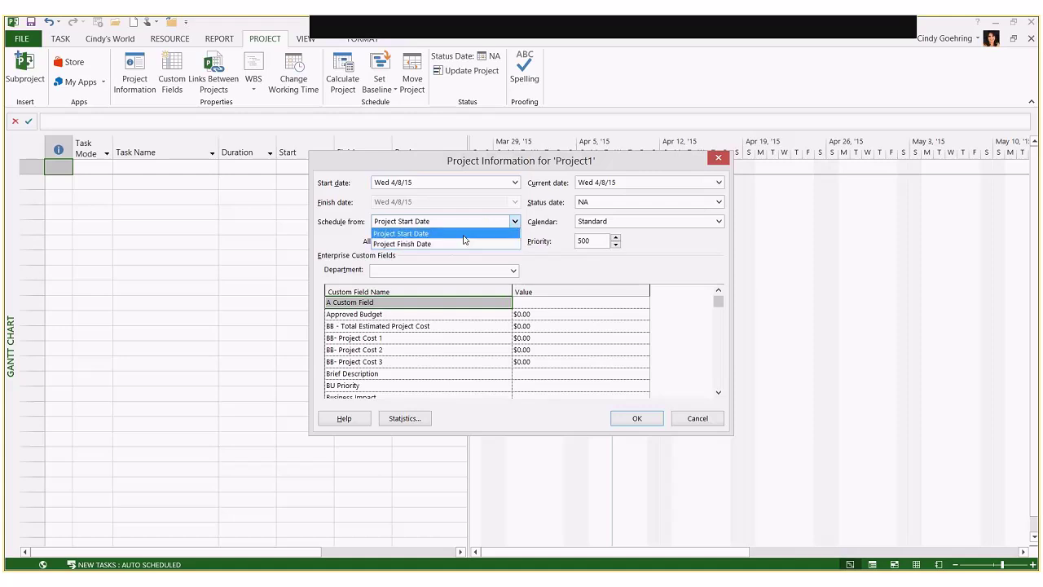
{"action": "left_click", "coordinate": [557, 269]}
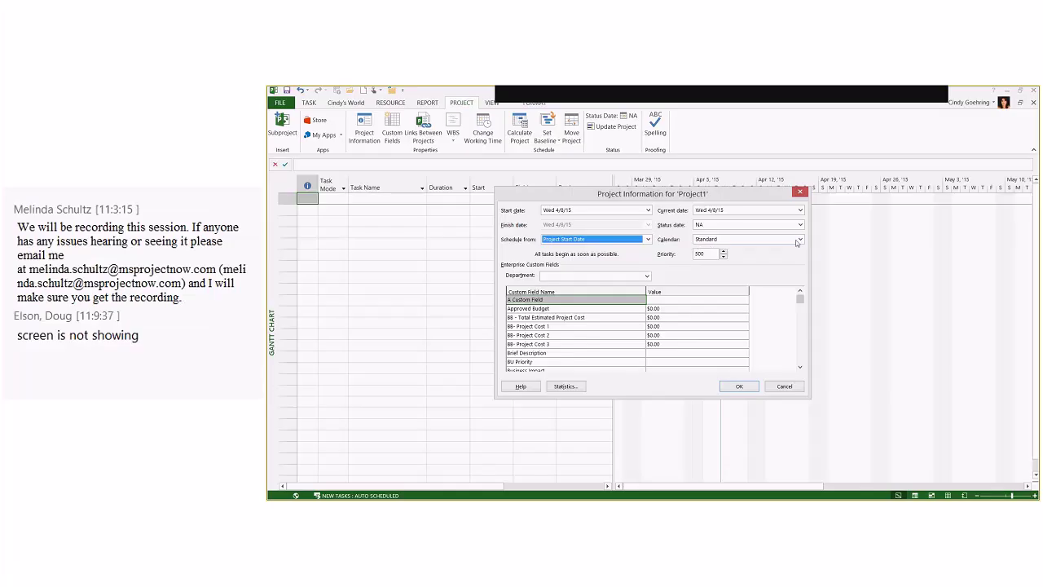
{"action": "left_click", "coordinate": [800, 239]}
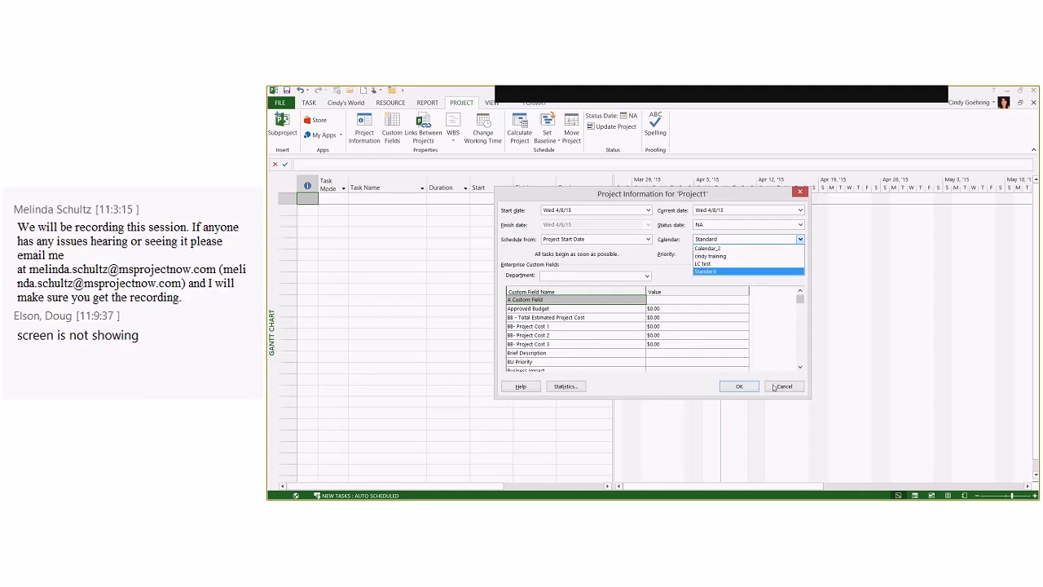
{"action": "left_click", "coordinate": [774, 386]}
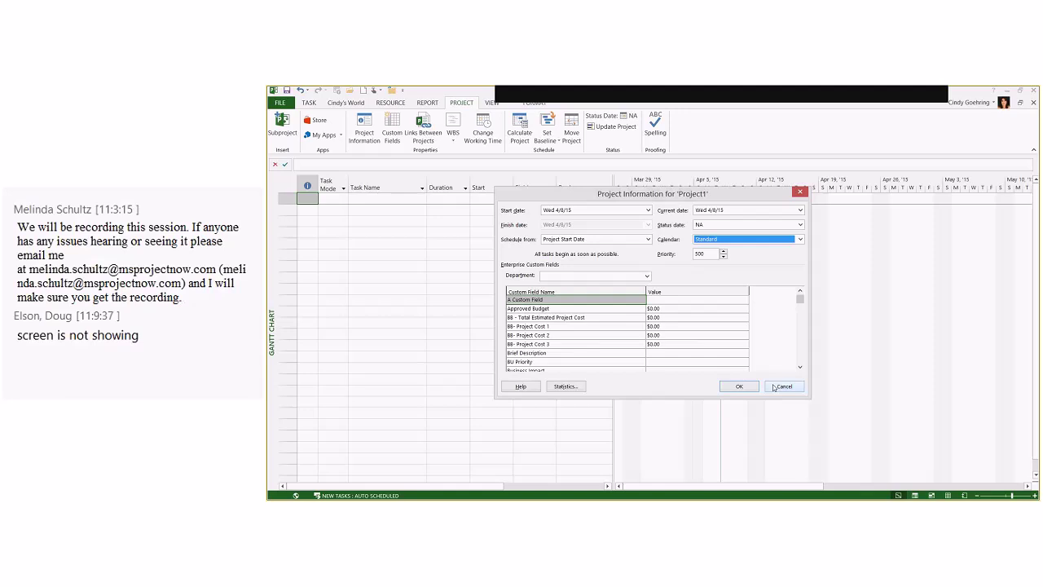
{"action": "left_click", "coordinate": [778, 386]}
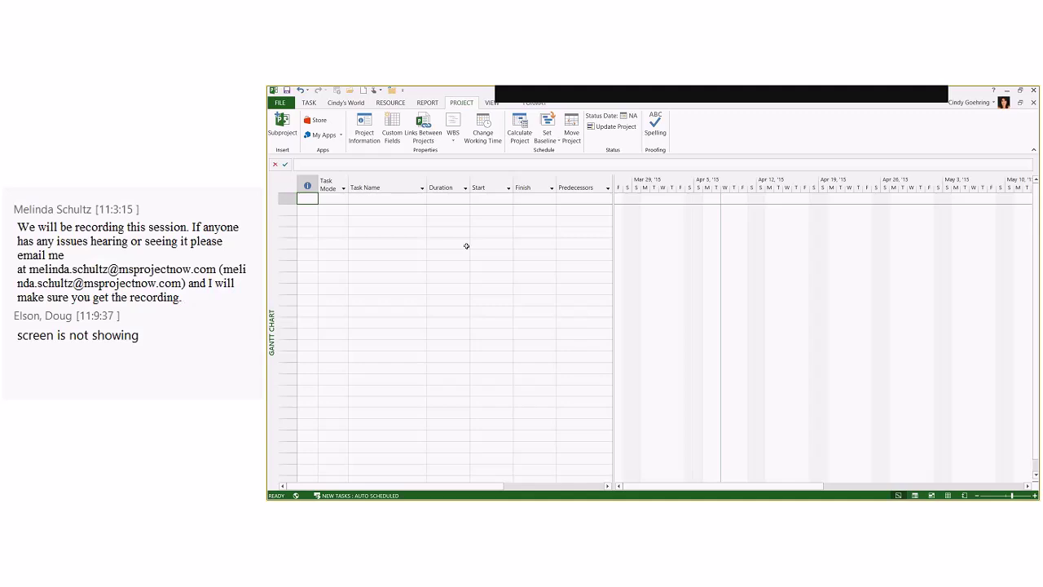
Open Project Options at the General page, then shrink and move the dialog over the project
{"action": "left_click", "coordinate": [285, 104]}
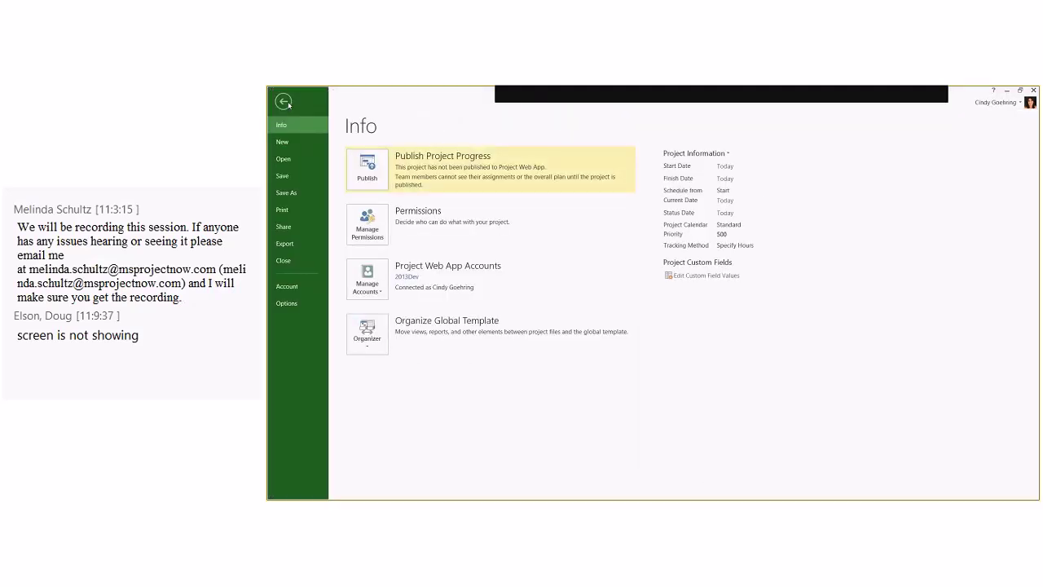
{"action": "left_click", "coordinate": [290, 307]}
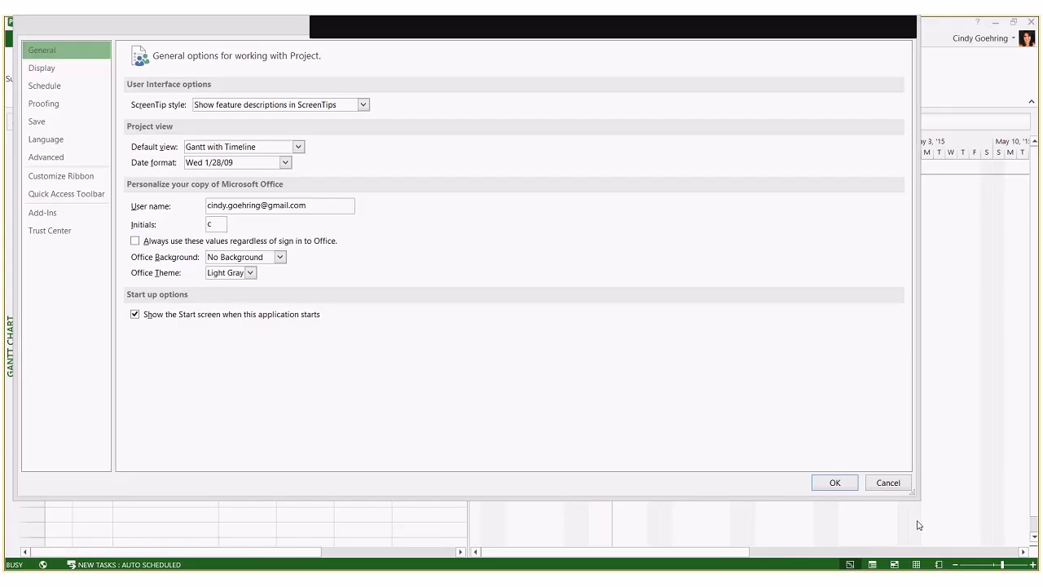
{"action": "left_click_drag", "start_coordinate": [914, 494], "coordinate": [513, 374]}
{"action": "left_click_drag", "start_coordinate": [268, 28], "coordinate": [544, 93]}
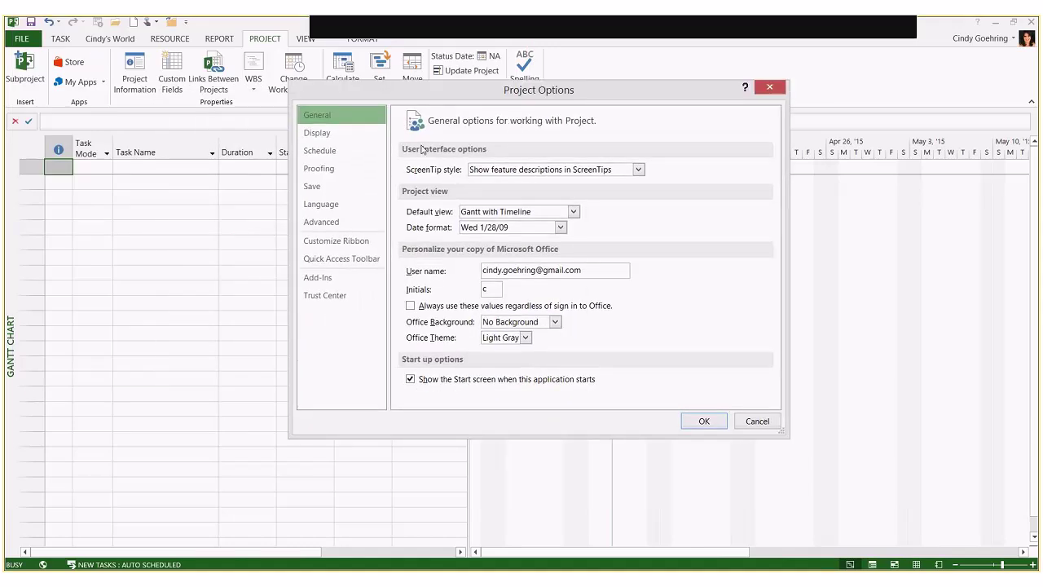
Look through the Advanced options, then show the Schedule page with 8 hours/day and 40 hours/week
{"action": "left_click", "coordinate": [330, 221]}
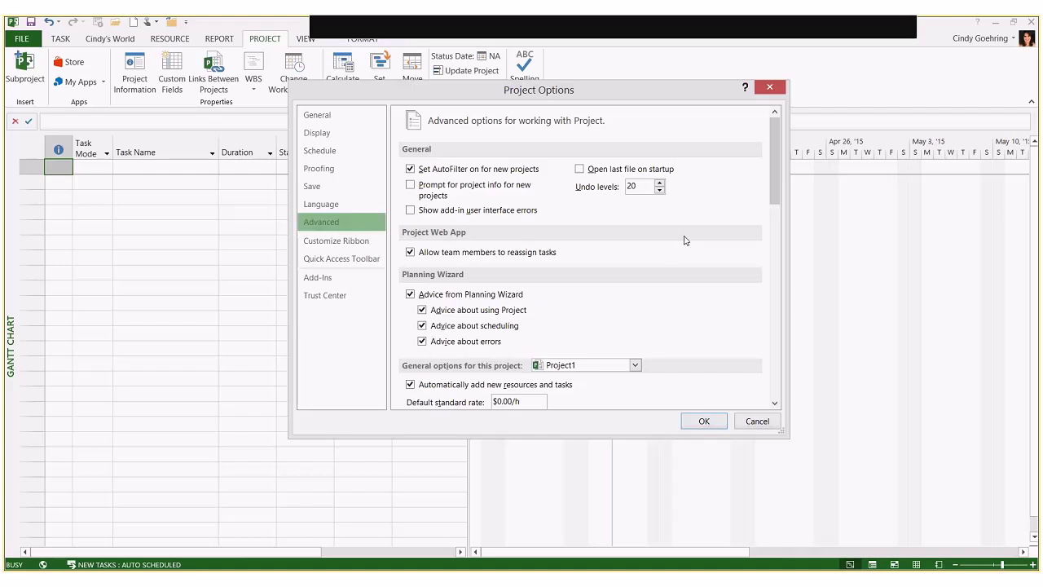
{"action": "left_click_drag", "start_coordinate": [772, 193], "coordinate": [771, 224]}
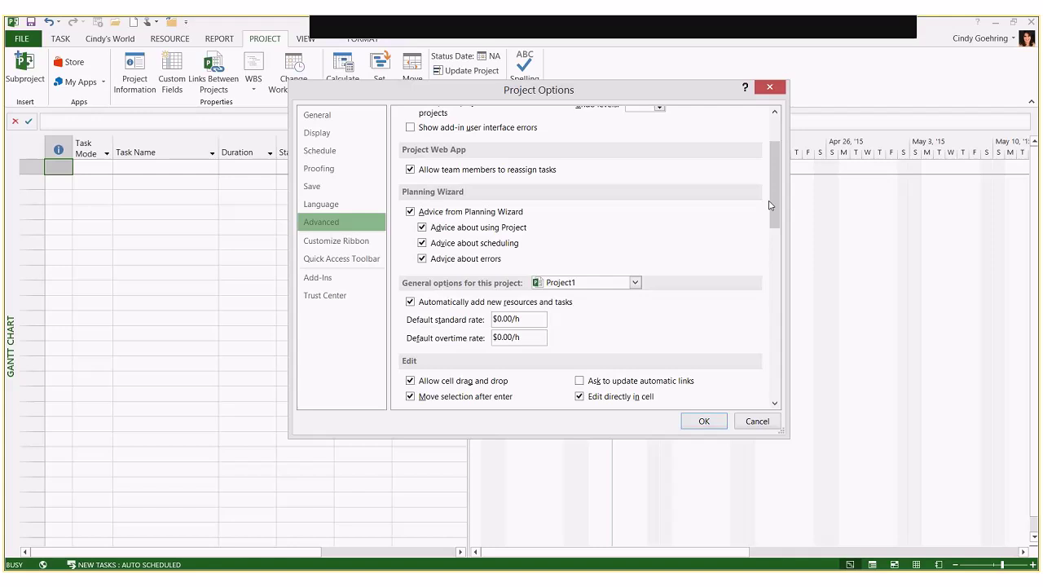
{"action": "left_click_drag", "start_coordinate": [773, 202], "coordinate": [758, 340]}
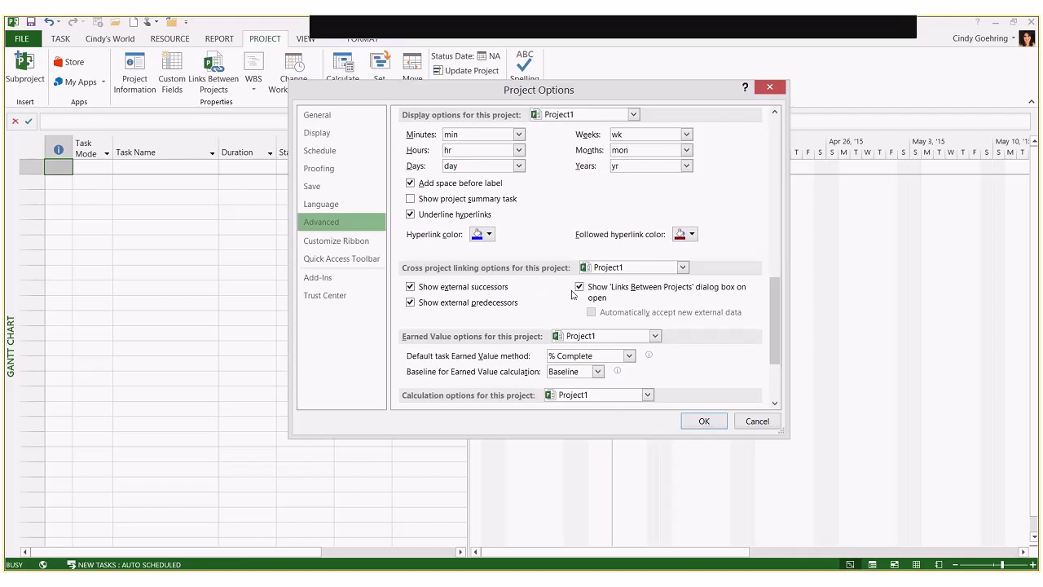
{"action": "left_click_drag", "start_coordinate": [779, 334], "coordinate": [778, 369]}
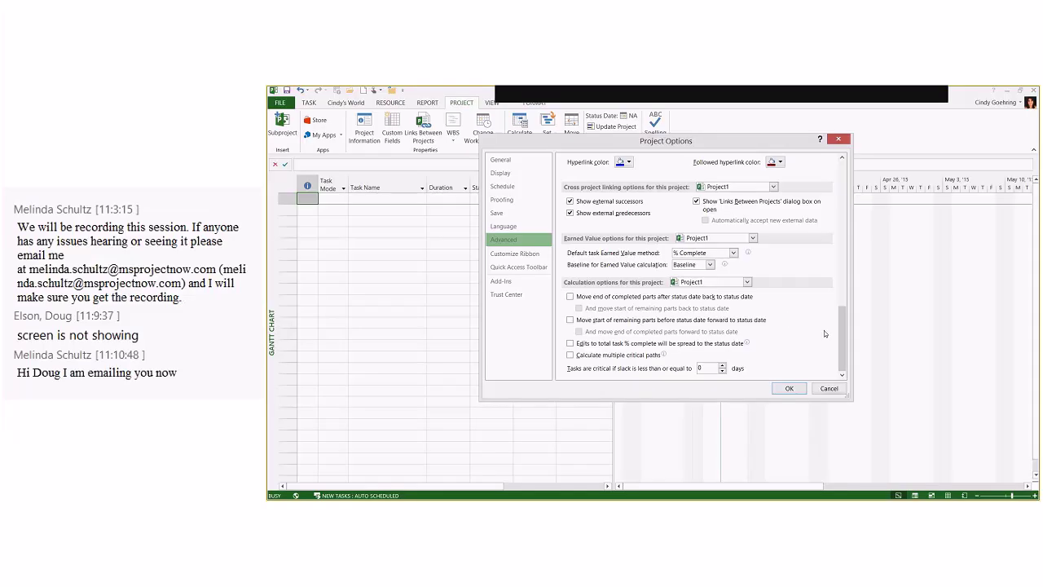
{"action": "left_click_drag", "start_coordinate": [843, 332], "coordinate": [842, 180]}
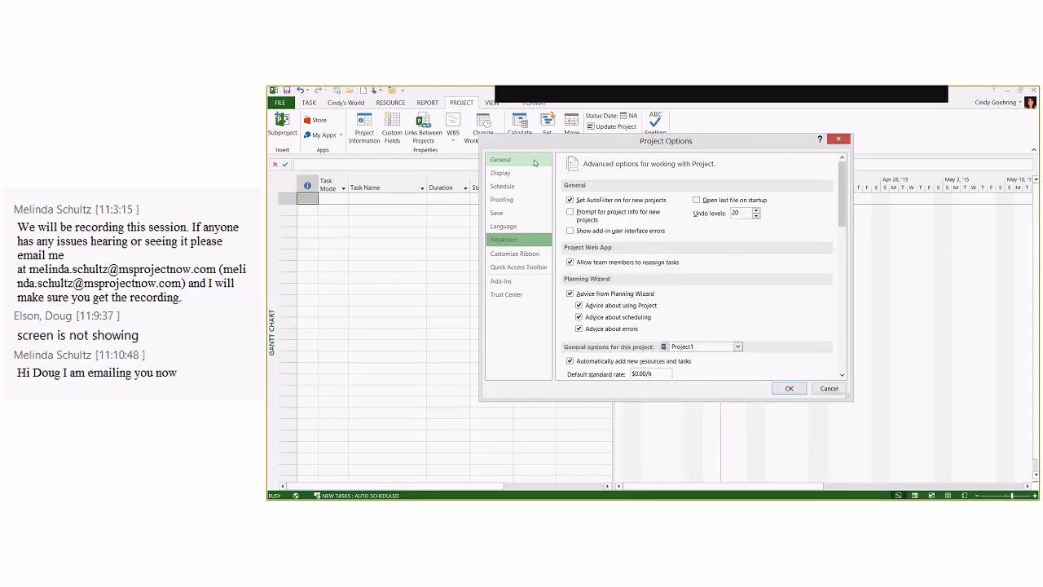
{"action": "left_click", "coordinate": [524, 189]}
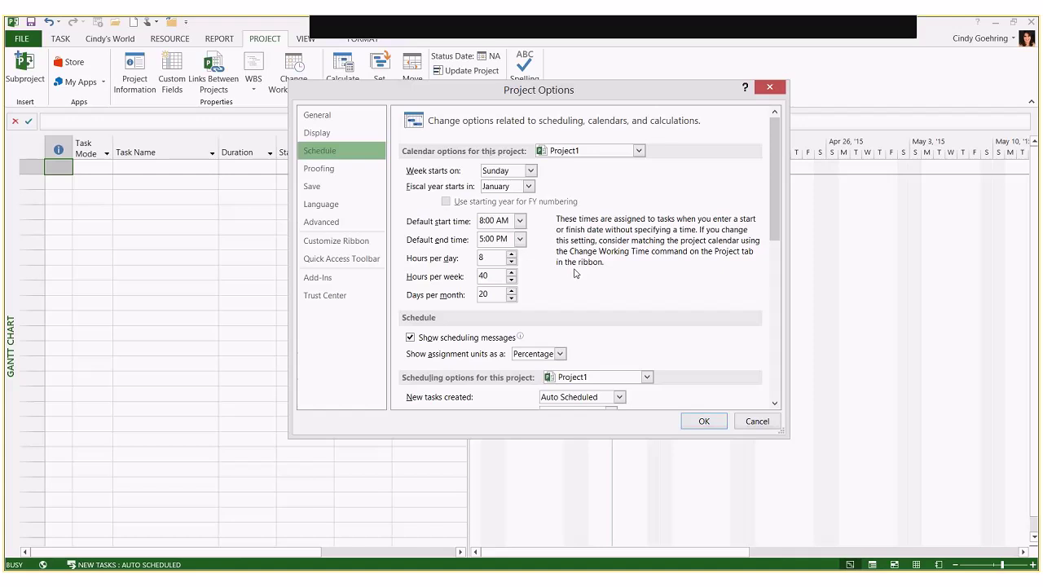
Set new tasks to Manually Scheduled, then apply the scheduling options to All New Projects
{"action": "double_click", "coordinate": [481, 257]}
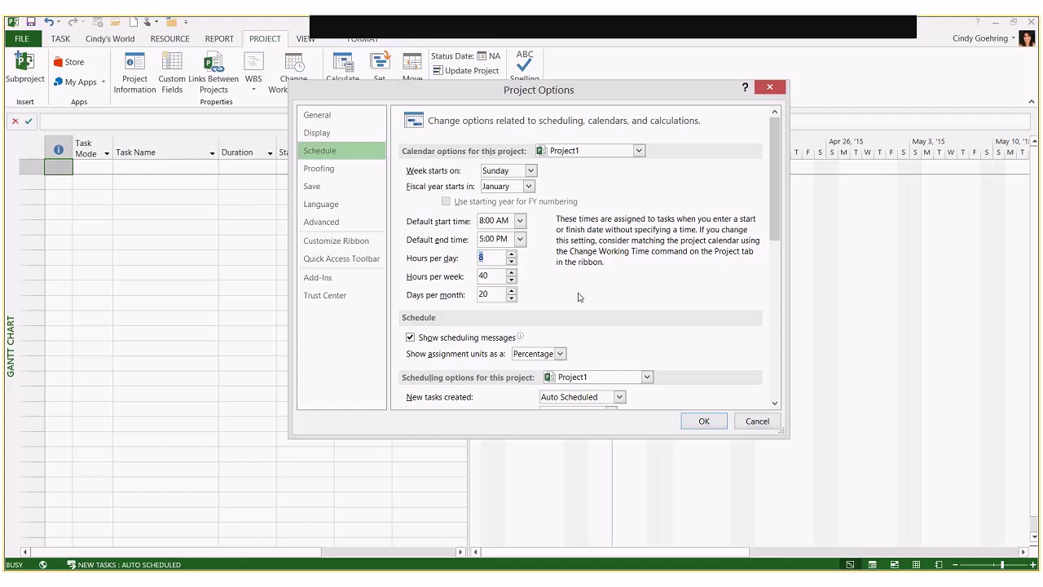
{"action": "scroll", "coordinate": [604, 304], "scroll_direction": "down", "scroll_amount": 1}
{"action": "scroll", "coordinate": [605, 304], "scroll_direction": "down", "scroll_amount": 2}
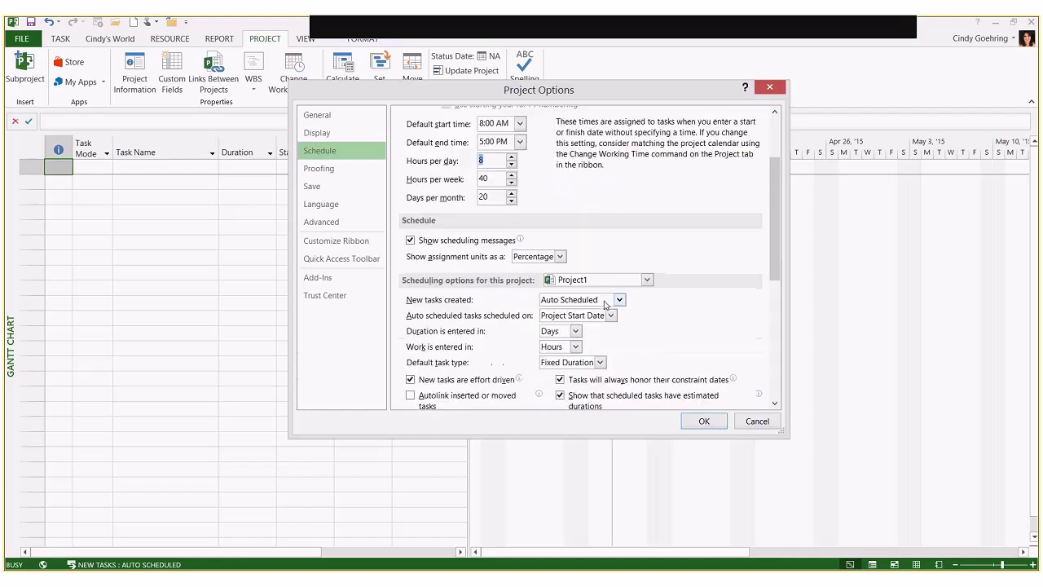
{"action": "scroll", "coordinate": [605, 304], "scroll_direction": "down", "scroll_amount": 1}
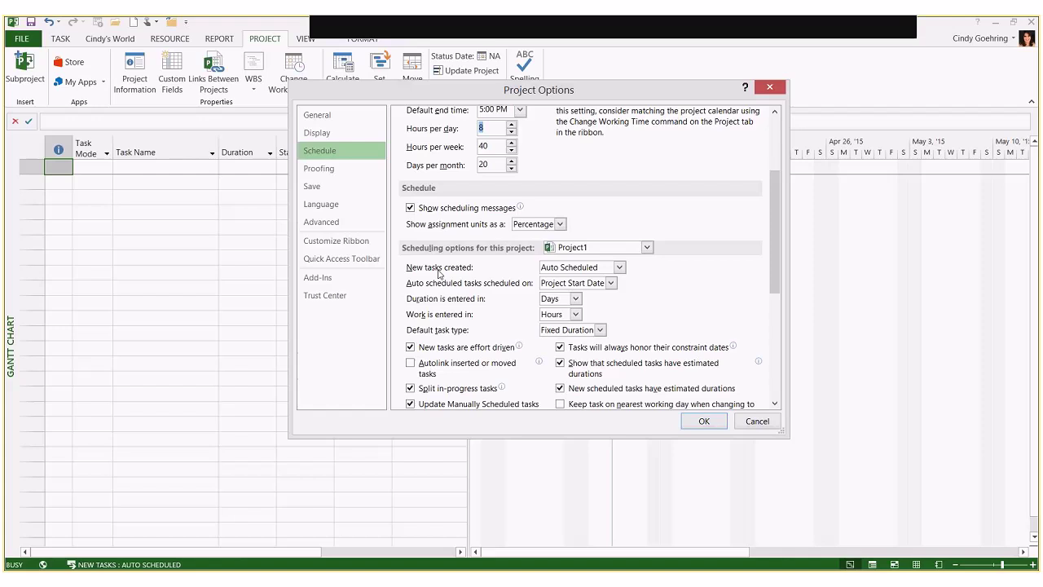
{"action": "left_click", "coordinate": [608, 269]}
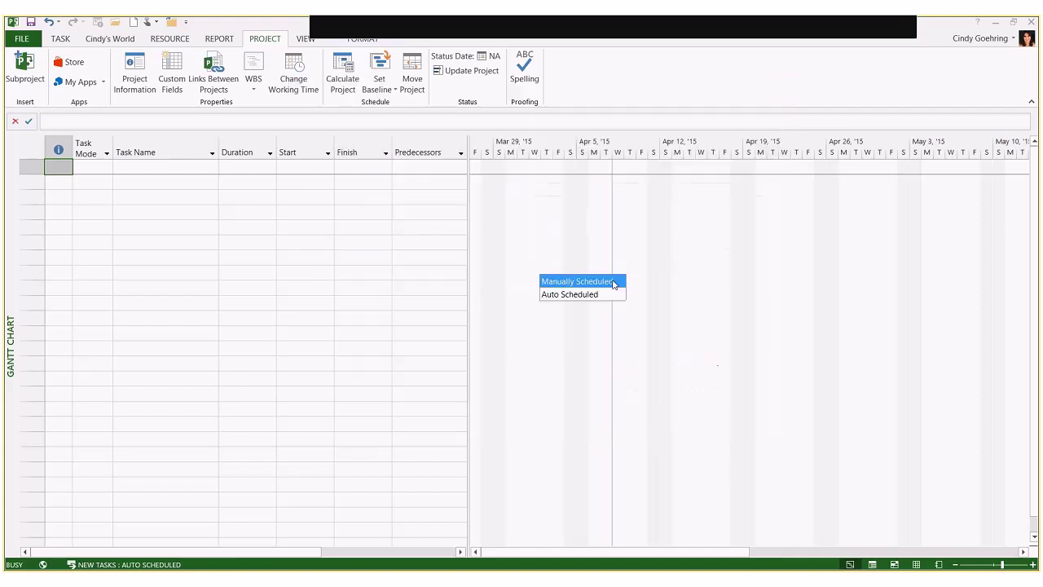
{"action": "left_click", "coordinate": [613, 281]}
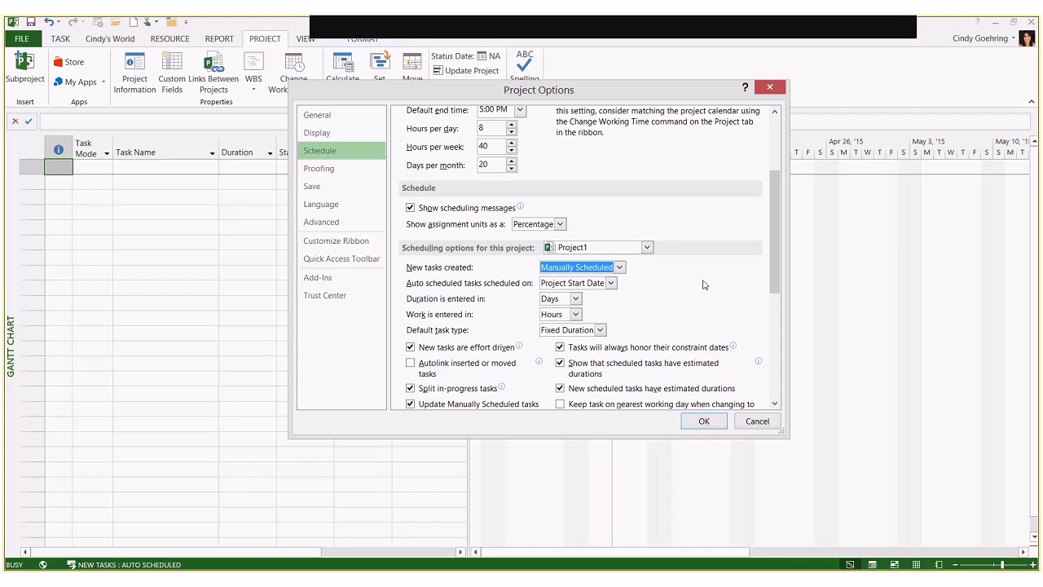
{"action": "left_click", "coordinate": [647, 248]}
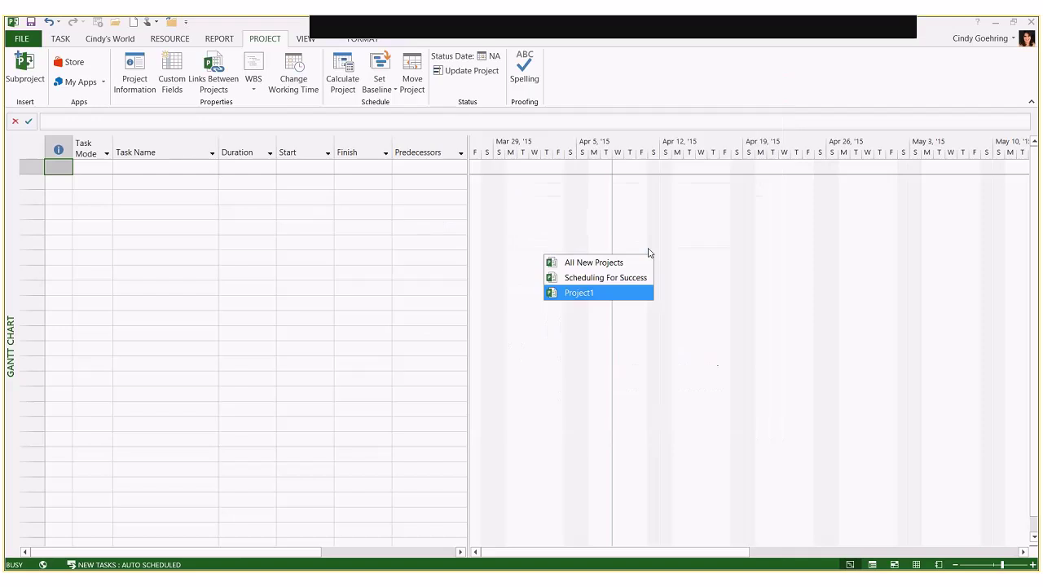
{"action": "left_click", "coordinate": [634, 265]}
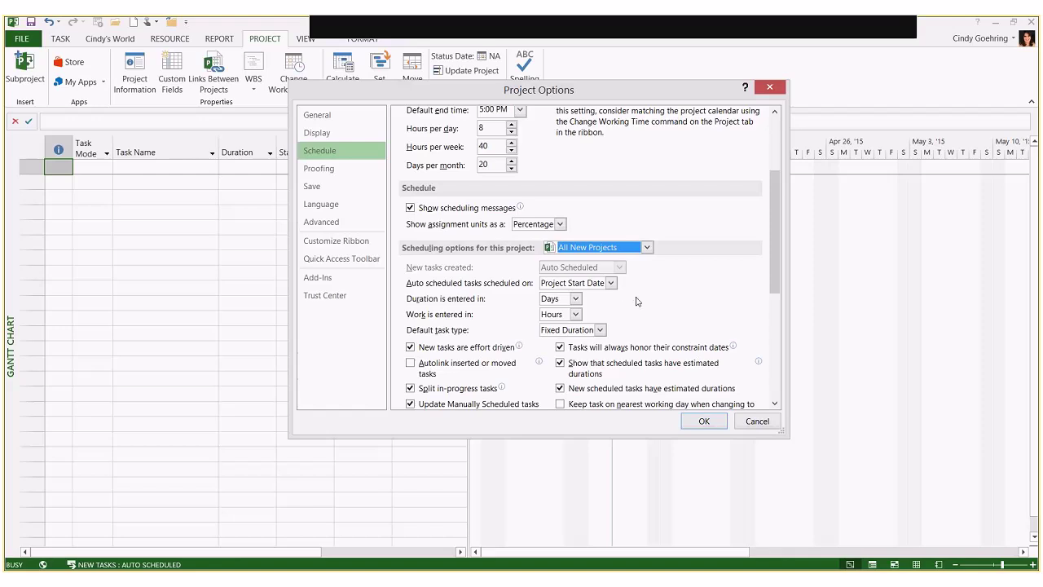
Choose Fixed Units as default task type, then cancel Project Options and select the first Task Name cell
{"action": "left_click", "coordinate": [588, 330]}
{"action": "left_click", "coordinate": [592, 345]}
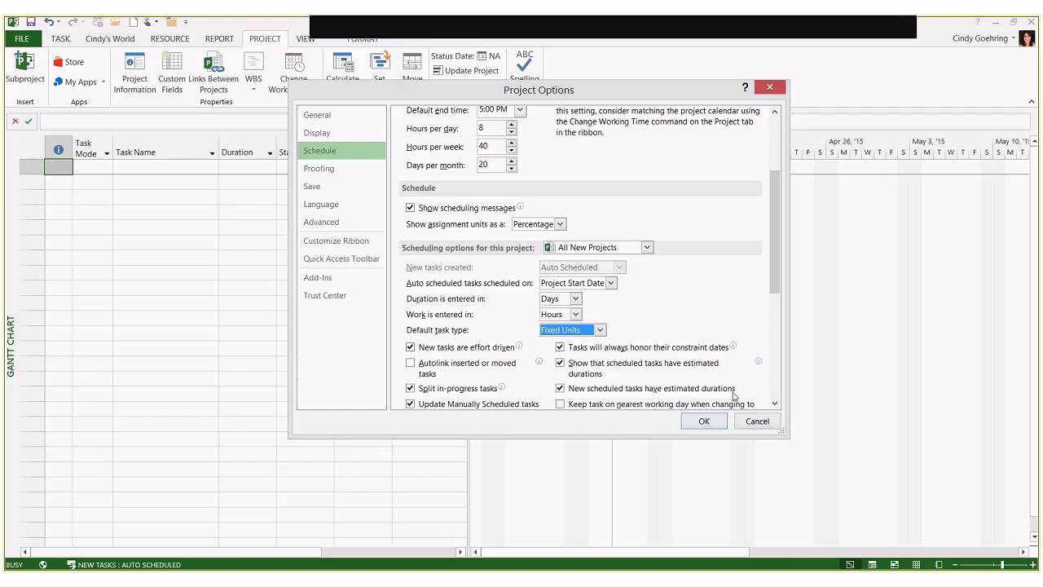
{"action": "left_click", "coordinate": [756, 421]}
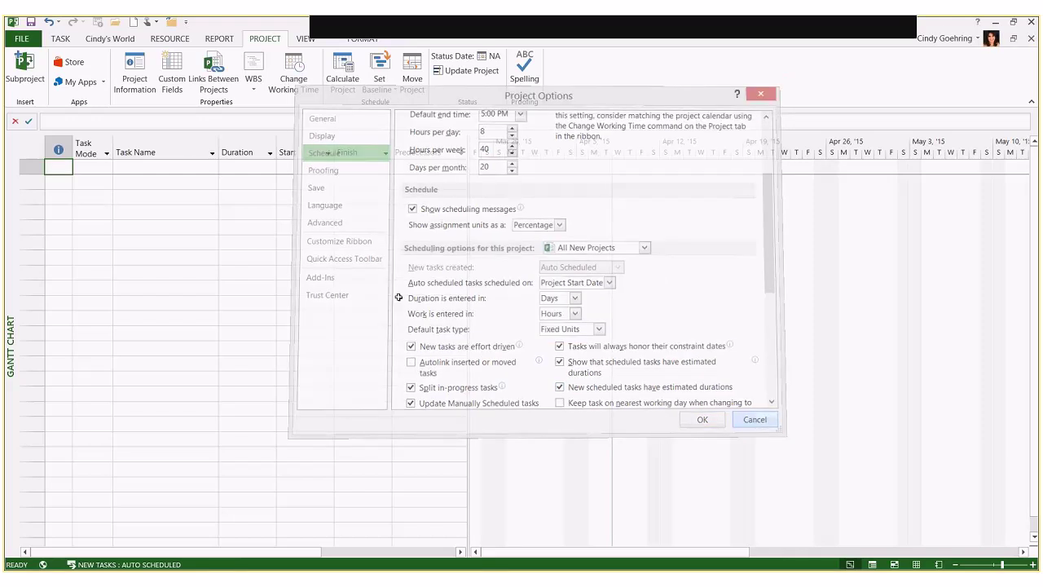
{"action": "left_click", "coordinate": [192, 168]}
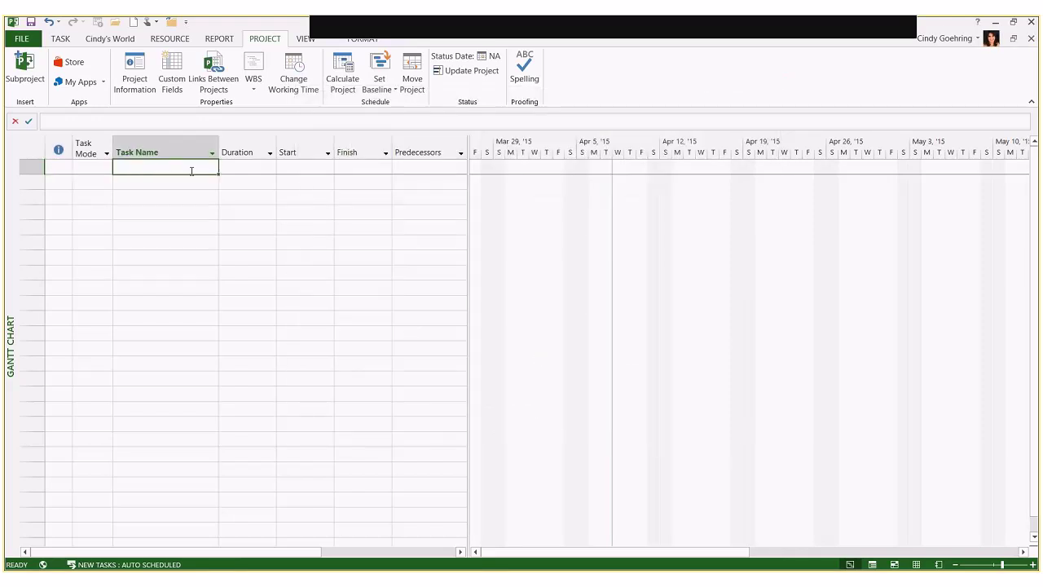
Enter task 'a' in row 1 and make it manually scheduled
{"action": "left_click", "coordinate": [67, 39]}
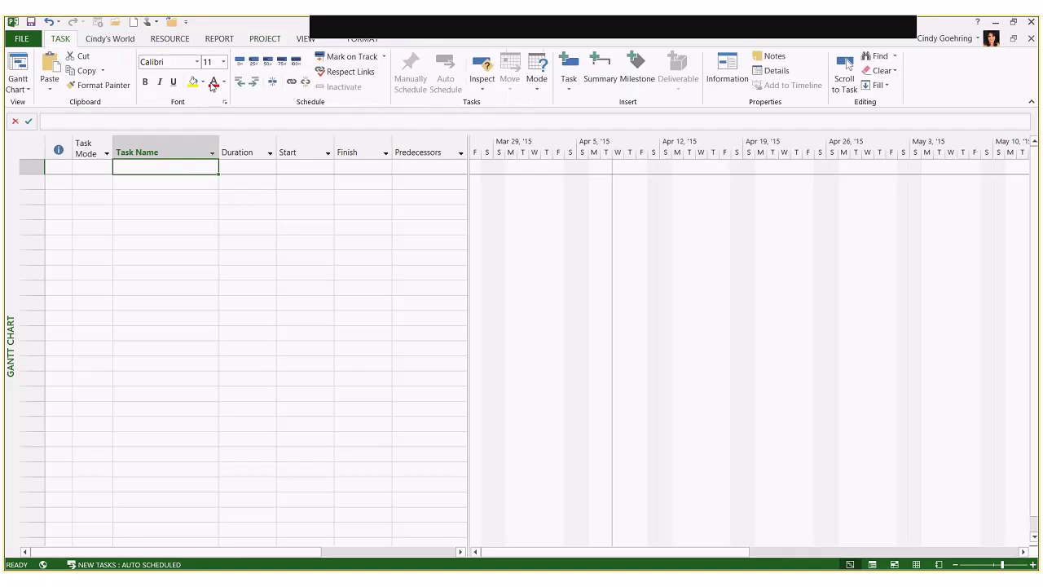
{"action": "type", "text": "a"}
{"action": "left_click", "coordinate": [203, 203]}
{"action": "left_click", "coordinate": [193, 172]}
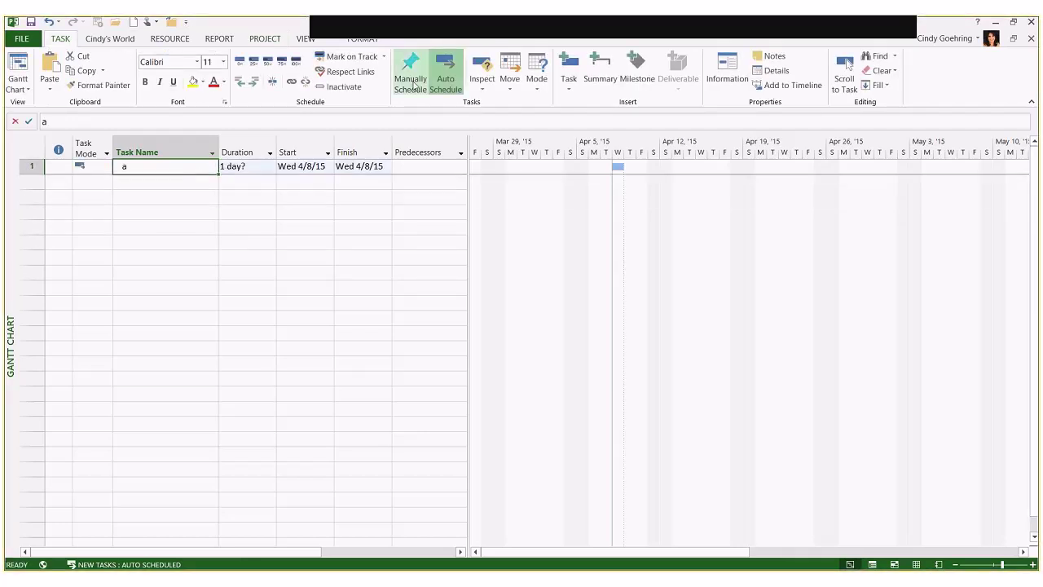
{"action": "left_click", "coordinate": [412, 81]}
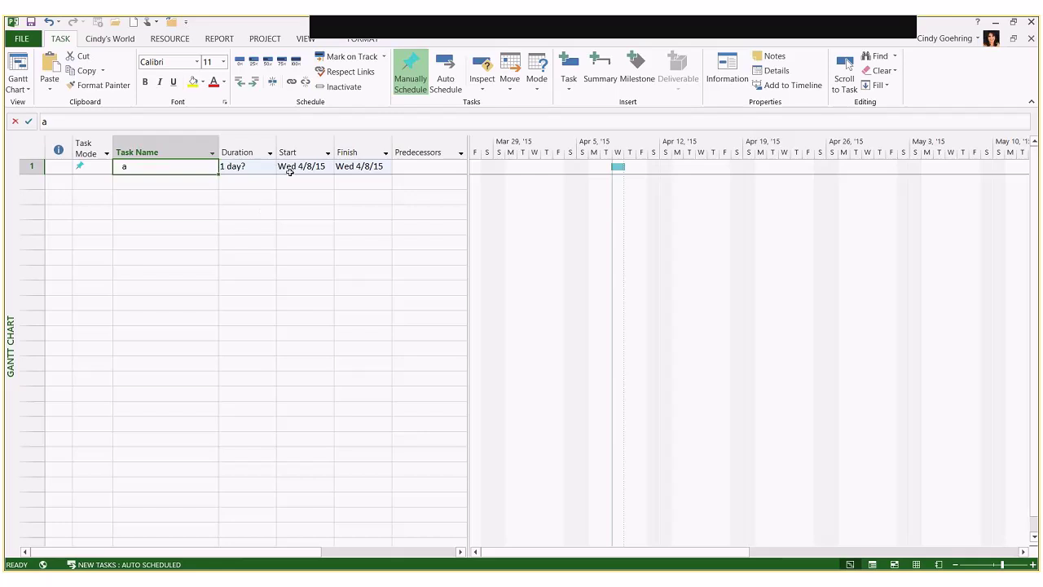
Give task 'a' the duration 'about 3 days' and the start 'early august'
{"action": "left_click", "coordinate": [258, 168]}
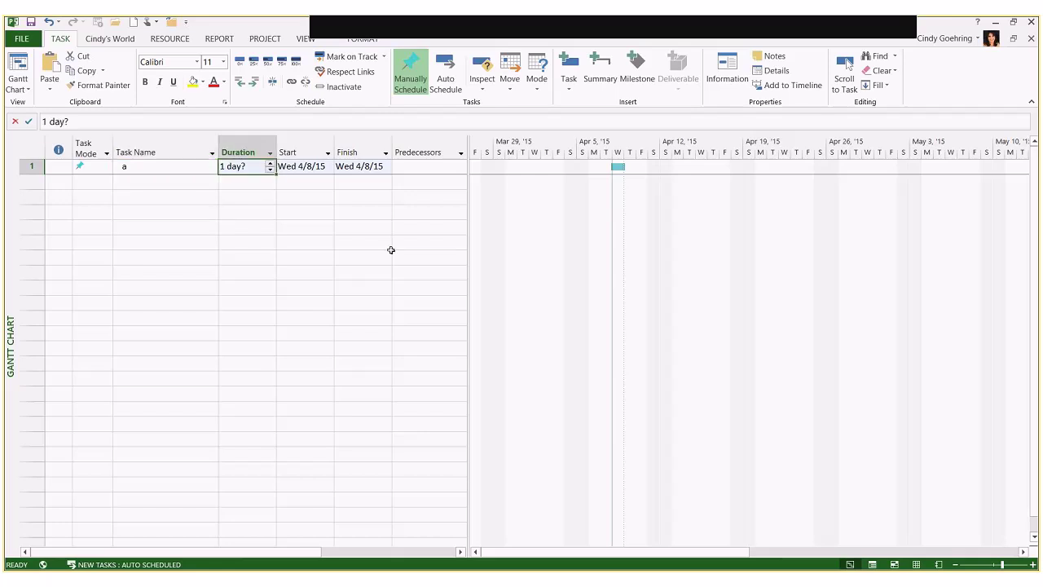
{"action": "type", "text": "about 3 days"}
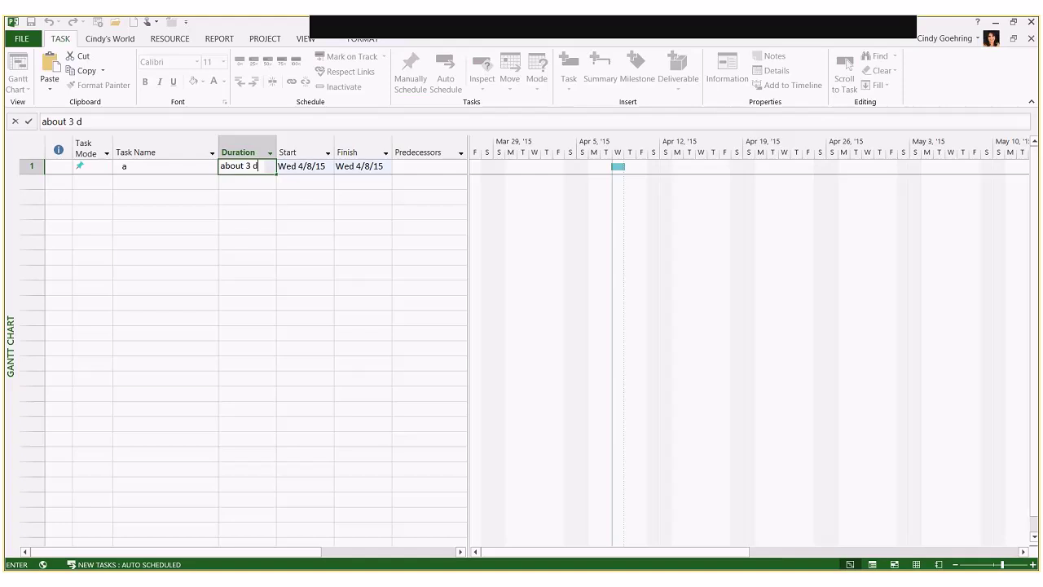
{"action": "key", "text": "Return"}
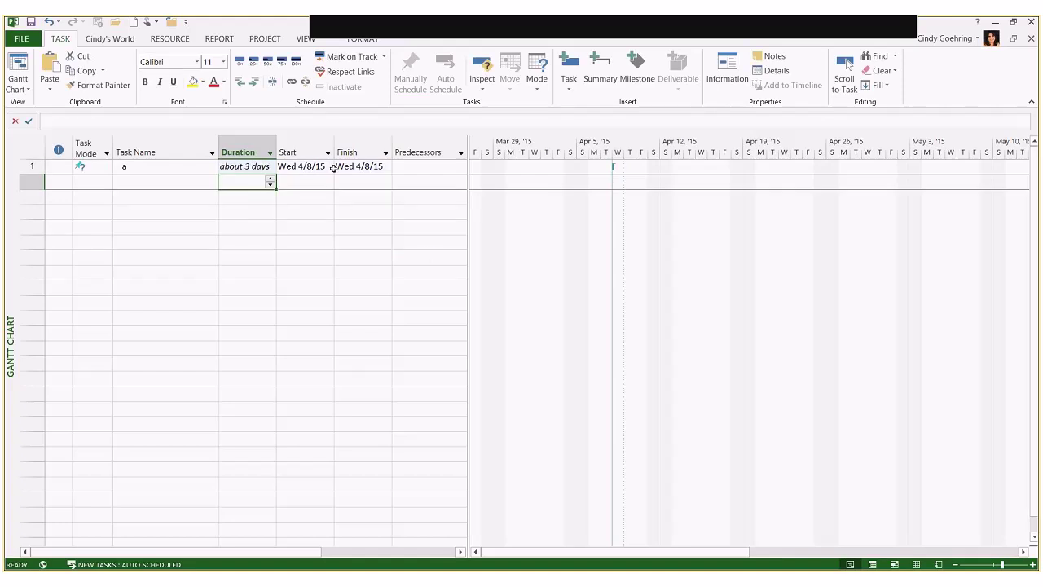
{"action": "key", "text": "Up"}
{"action": "key", "text": "Right"}
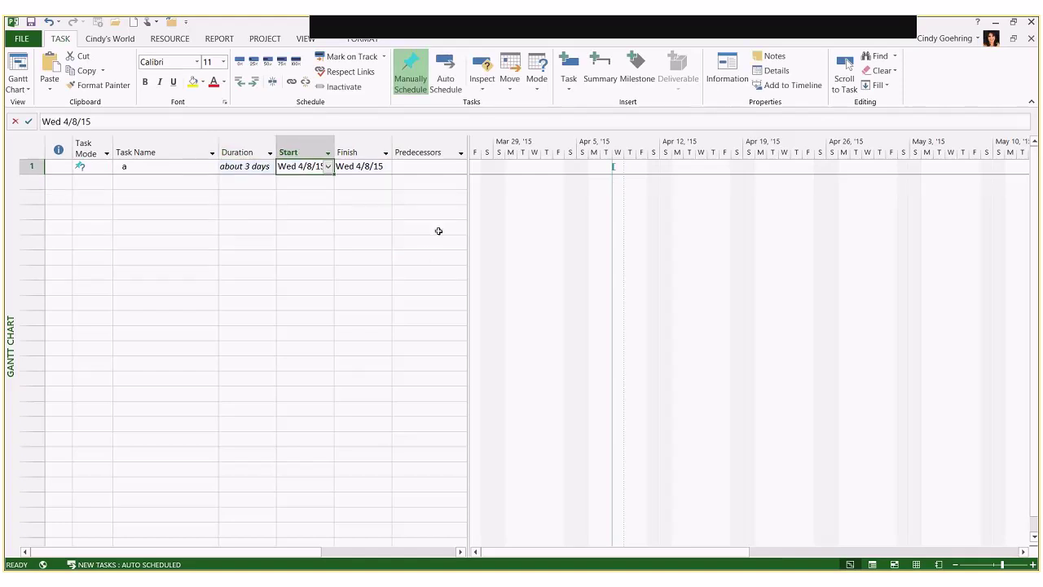
{"action": "type", "text": "early august"}
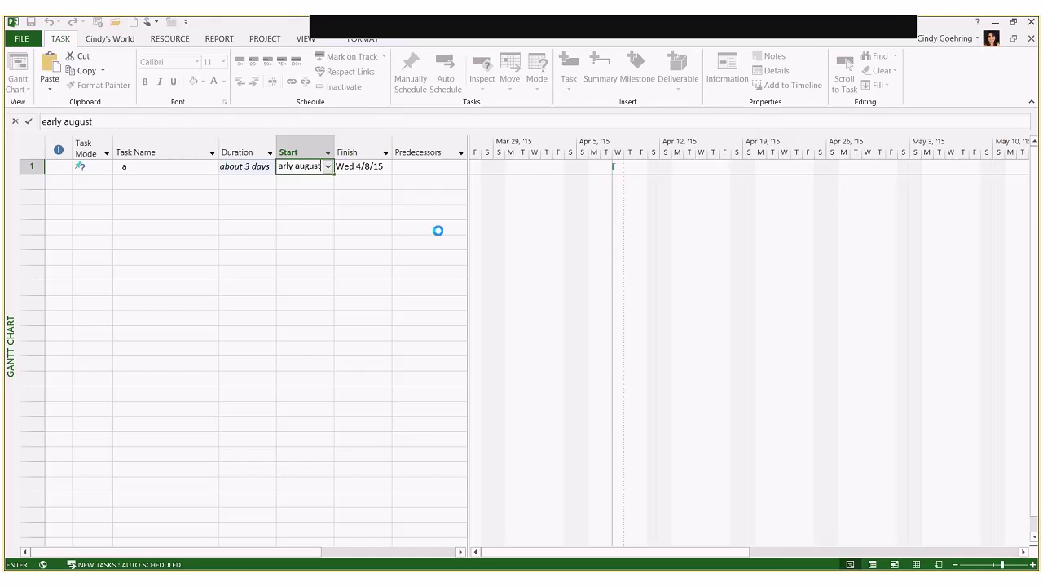
{"action": "key", "text": "Return"}
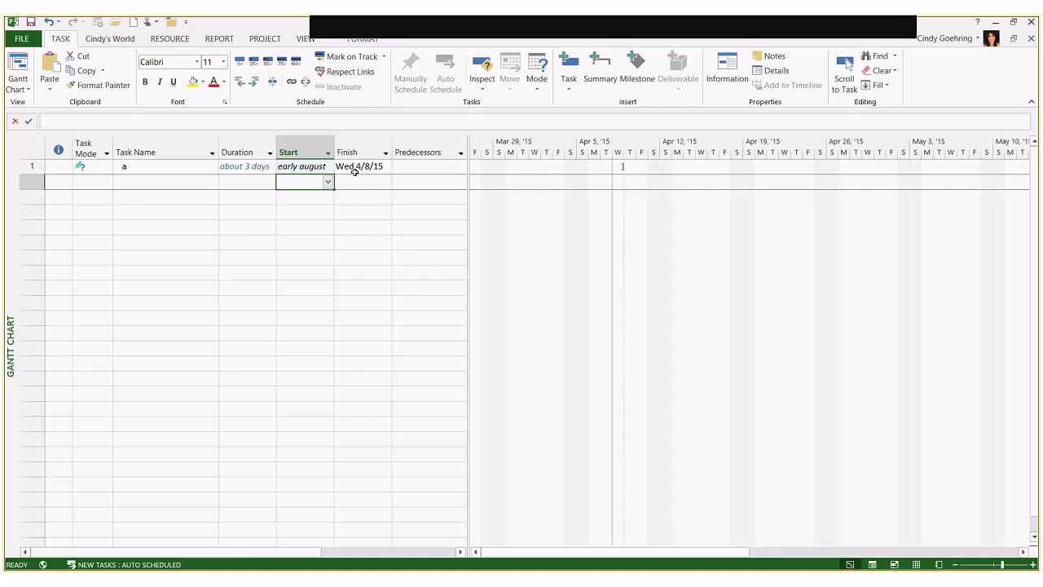
Switch task 'a' from manual to automatic scheduling
{"action": "left_click", "coordinate": [133, 166]}
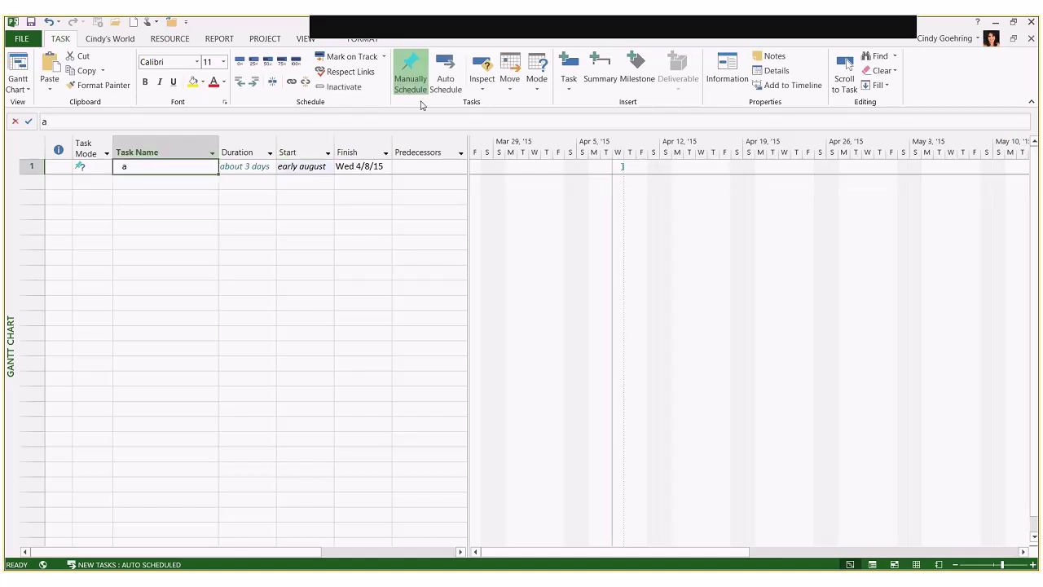
{"action": "left_click", "coordinate": [445, 78]}
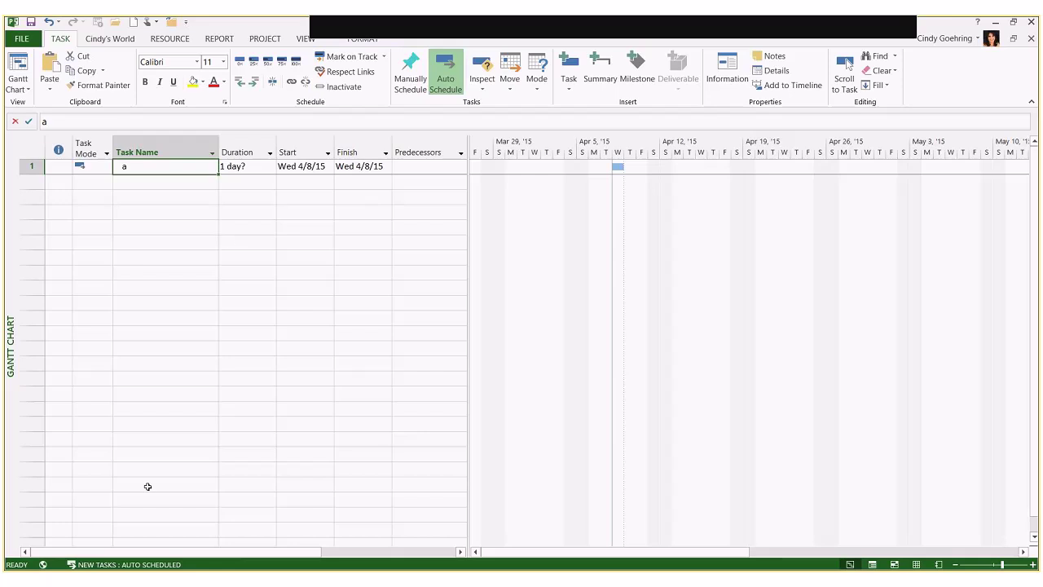
{"action": "left_click", "coordinate": [127, 567]}
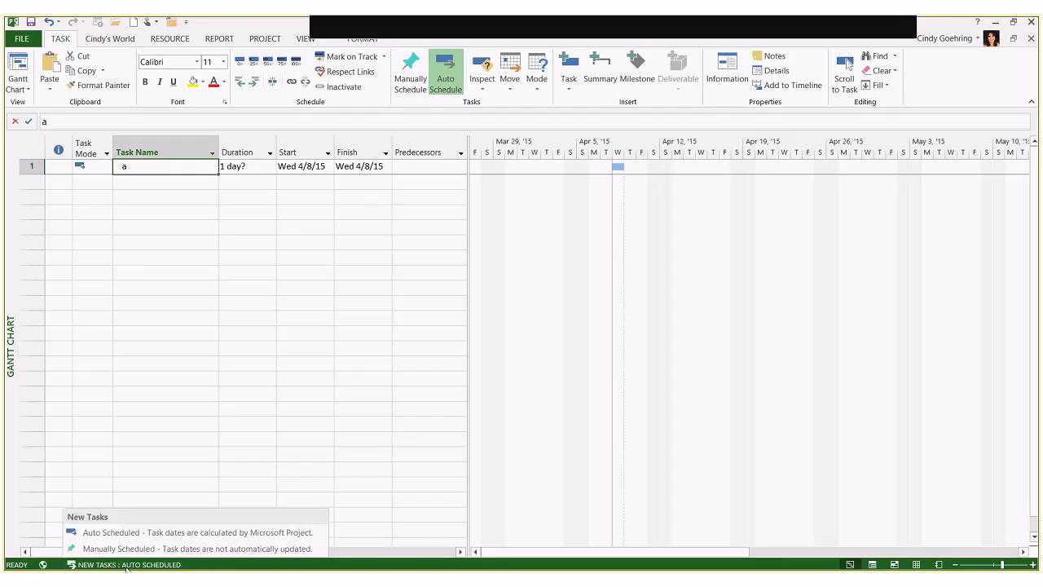
{"action": "left_click", "coordinate": [163, 388]}
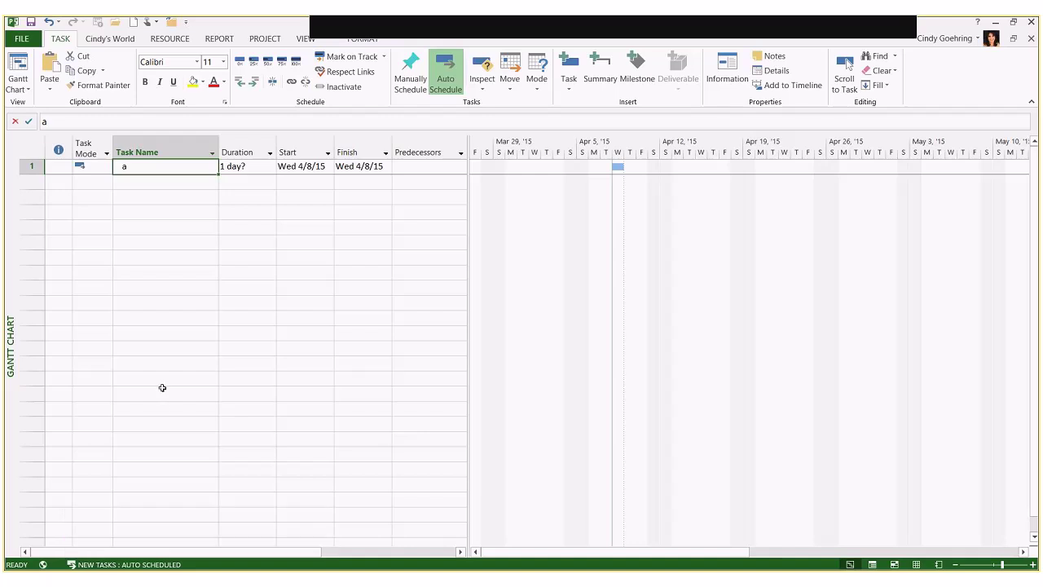
{"action": "left_click", "coordinate": [167, 377]}
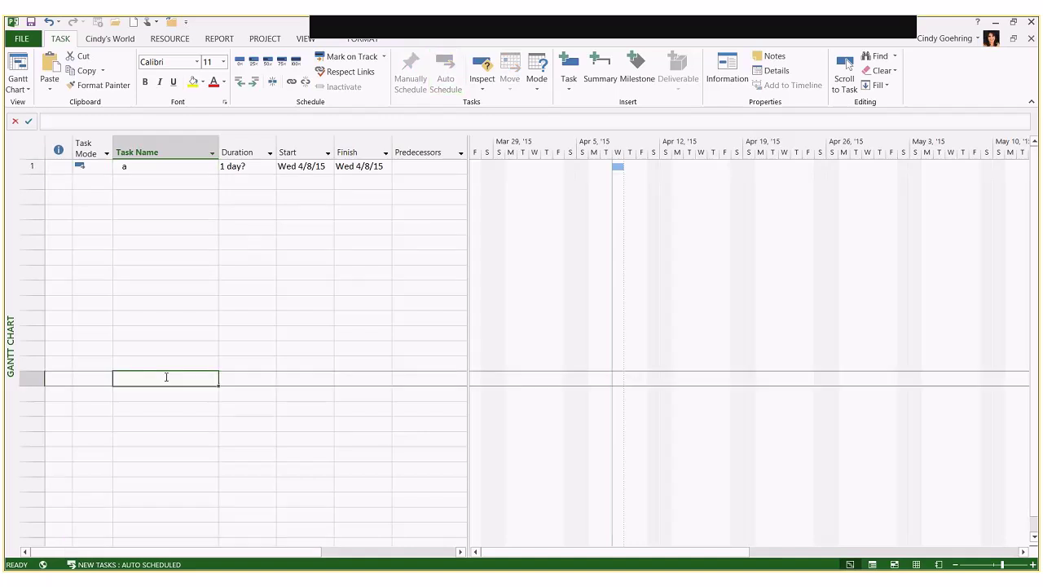
Delete task 'a' by removing its entire row, leaving the task grid empty
{"action": "left_click", "coordinate": [34, 167]}
{"action": "key", "text": "Delete"}
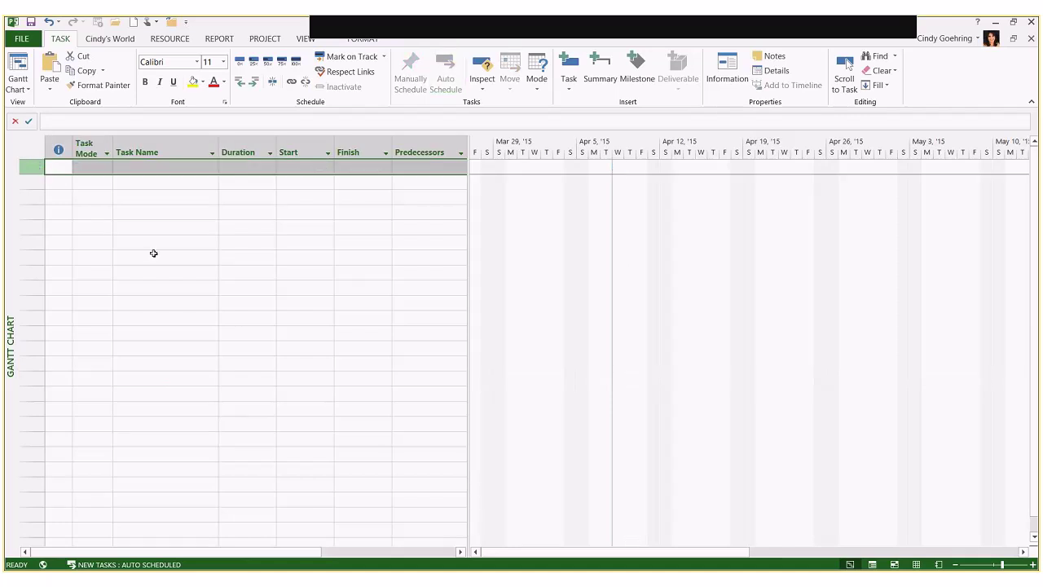
{"action": "left_click", "coordinate": [181, 257]}
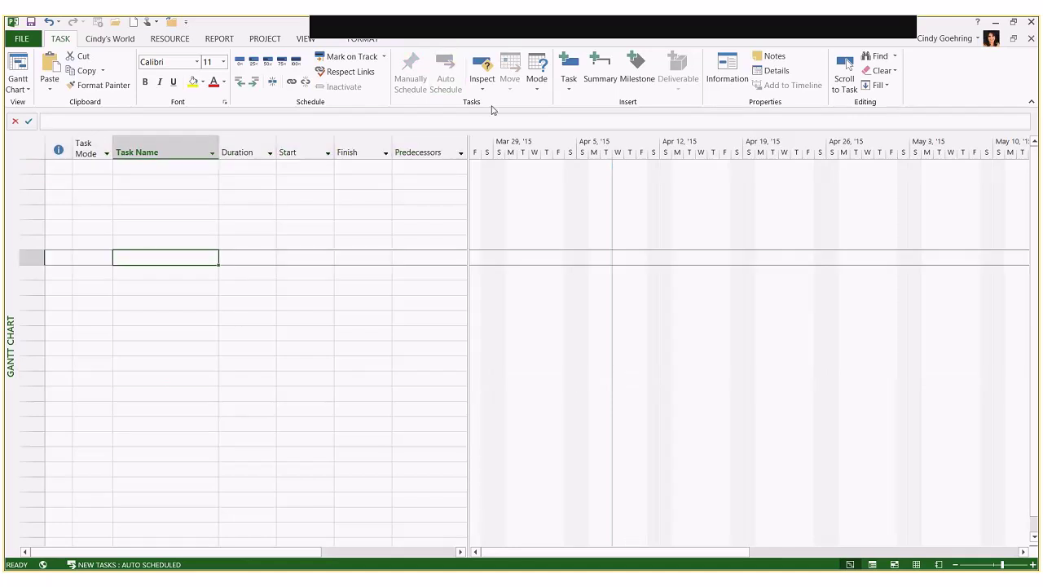
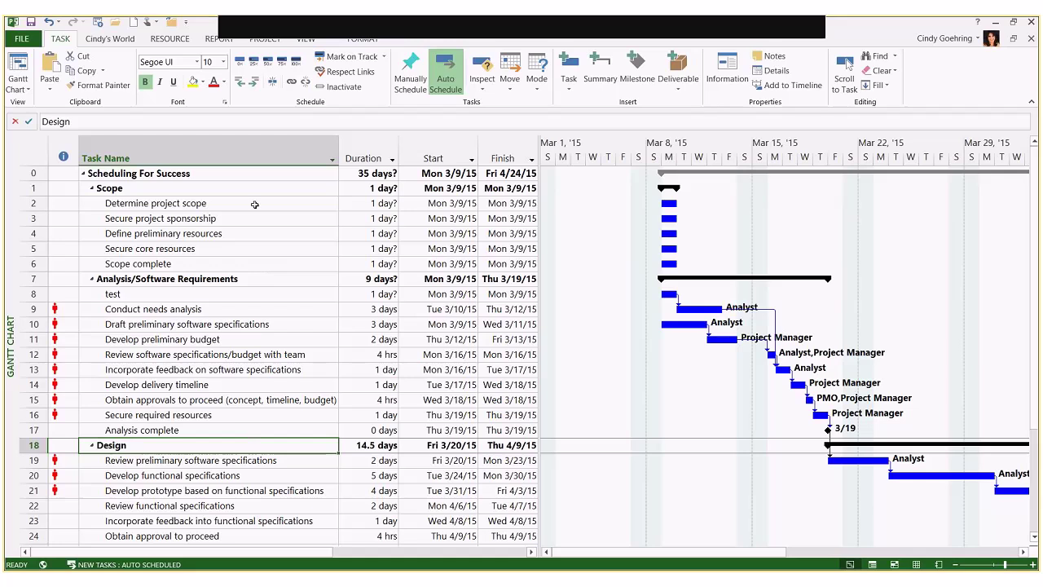
Review the Analysis/Software Requirements and Scope tasks, including the Analysis complete milestone
{"action": "left_click", "coordinate": [268, 279]}
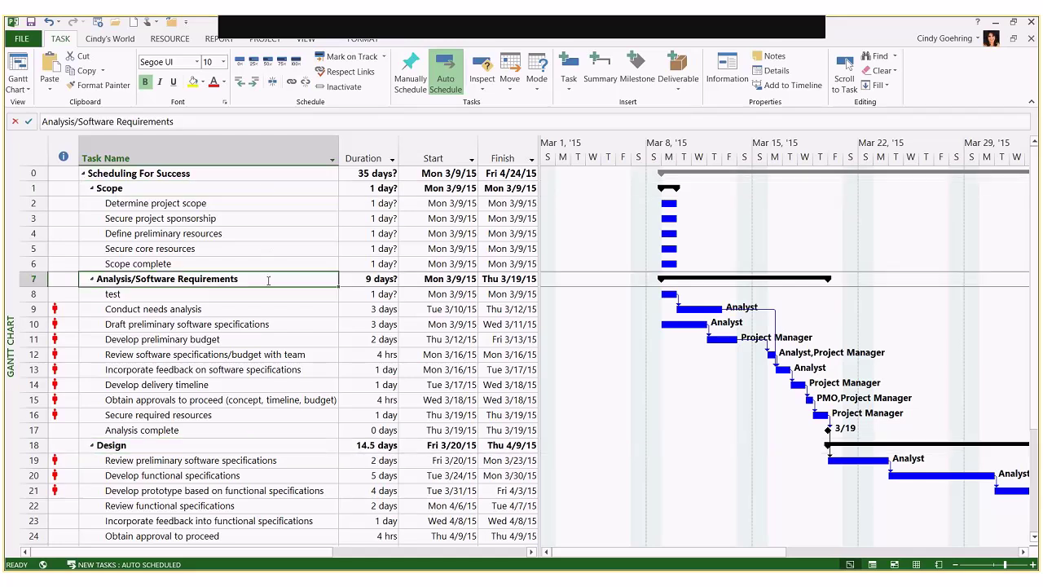
{"action": "left_click_drag", "start_coordinate": [242, 207], "coordinate": [246, 261]}
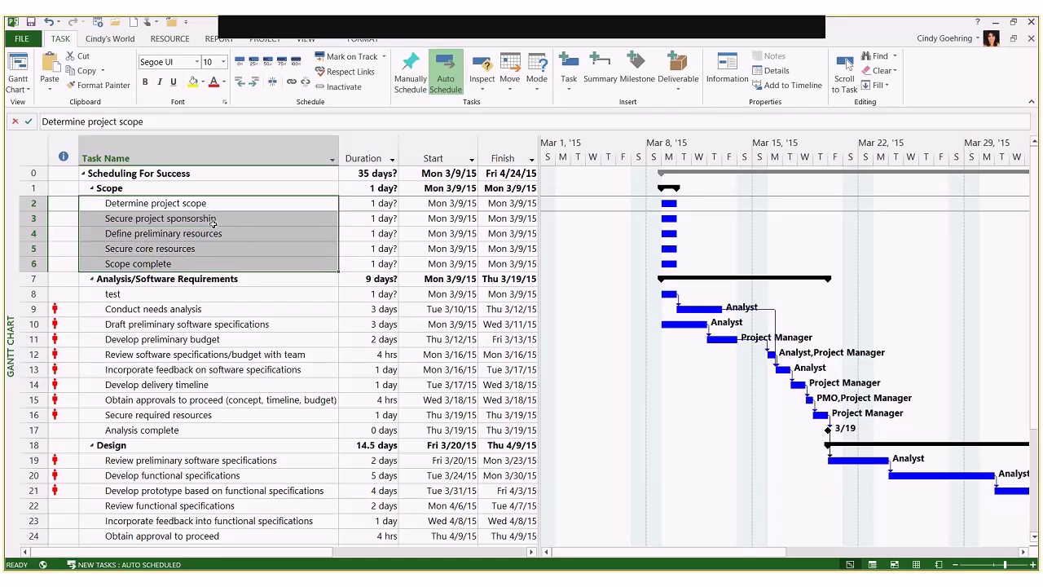
{"action": "key", "text": "Up"}
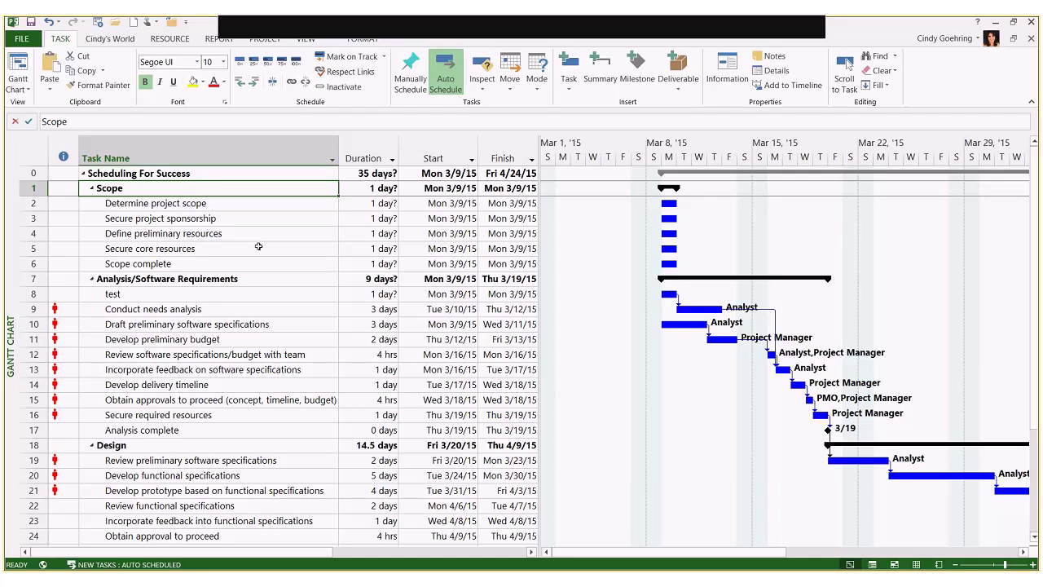
{"action": "left_click", "coordinate": [194, 427]}
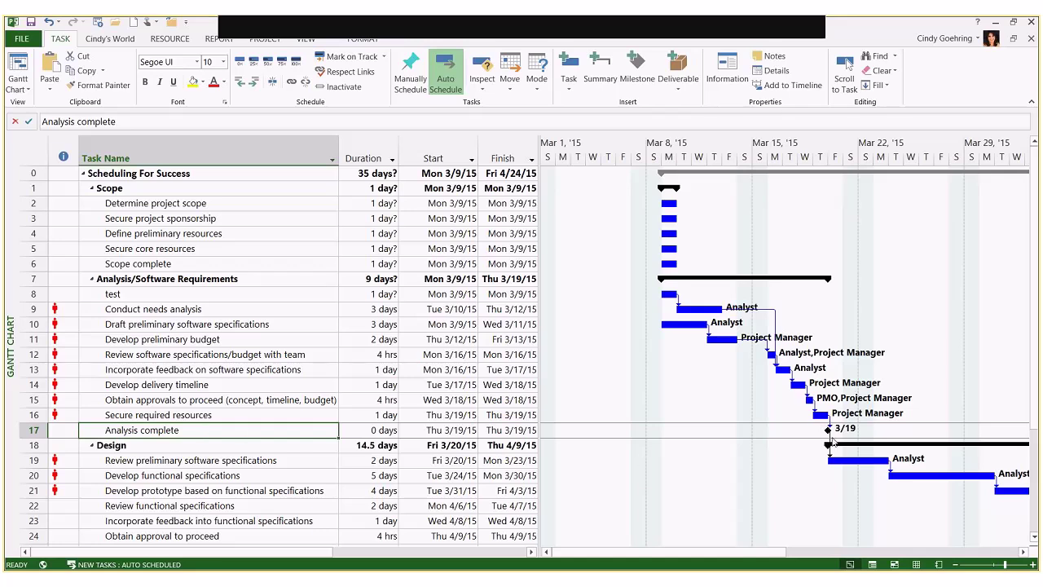
Give Scope complete a 0-day duration so it becomes a milestone
{"action": "left_click", "coordinate": [304, 264]}
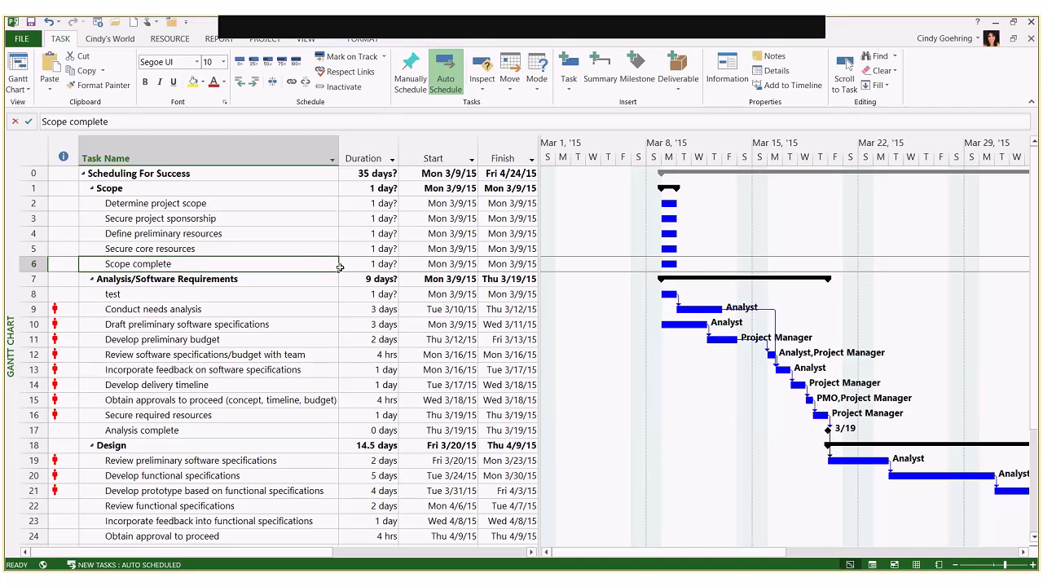
{"action": "left_click", "coordinate": [342, 263]}
{"action": "type", "text": "0"}
{"action": "key", "text": "Return"}
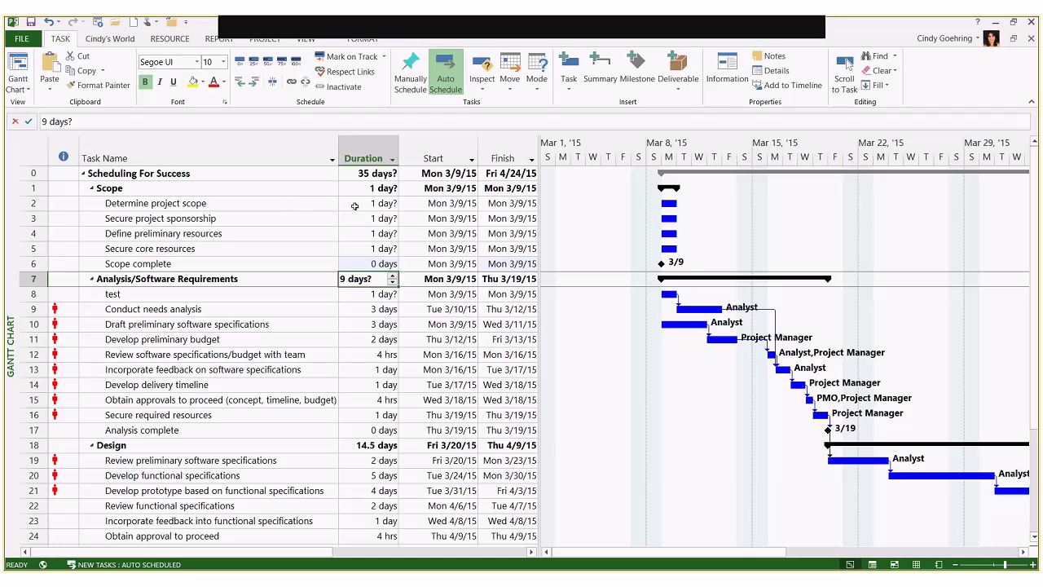
Insert a Work field column just before the Start column
{"action": "right_click", "coordinate": [424, 160]}
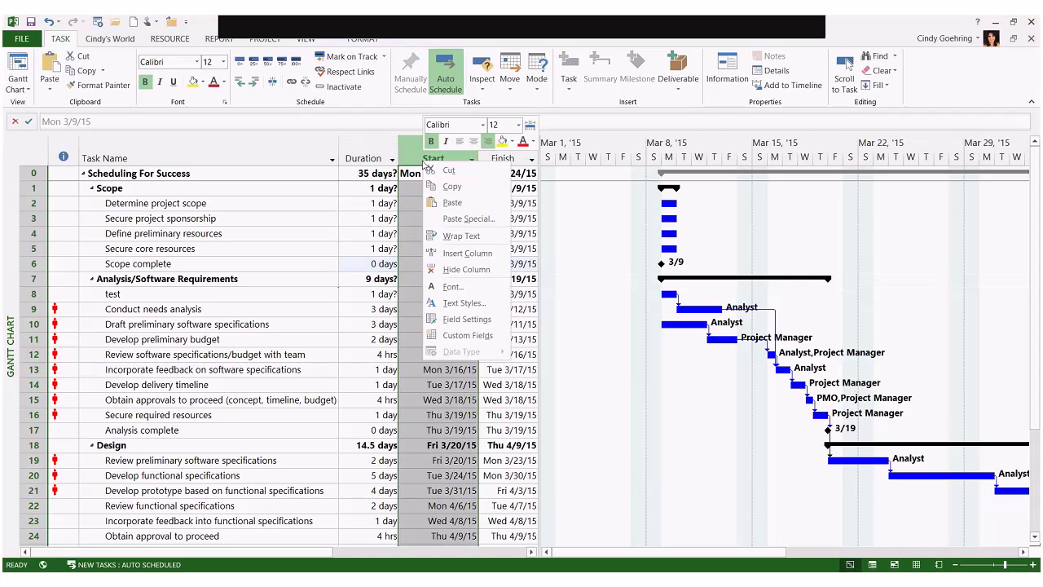
{"action": "left_click", "coordinate": [467, 253]}
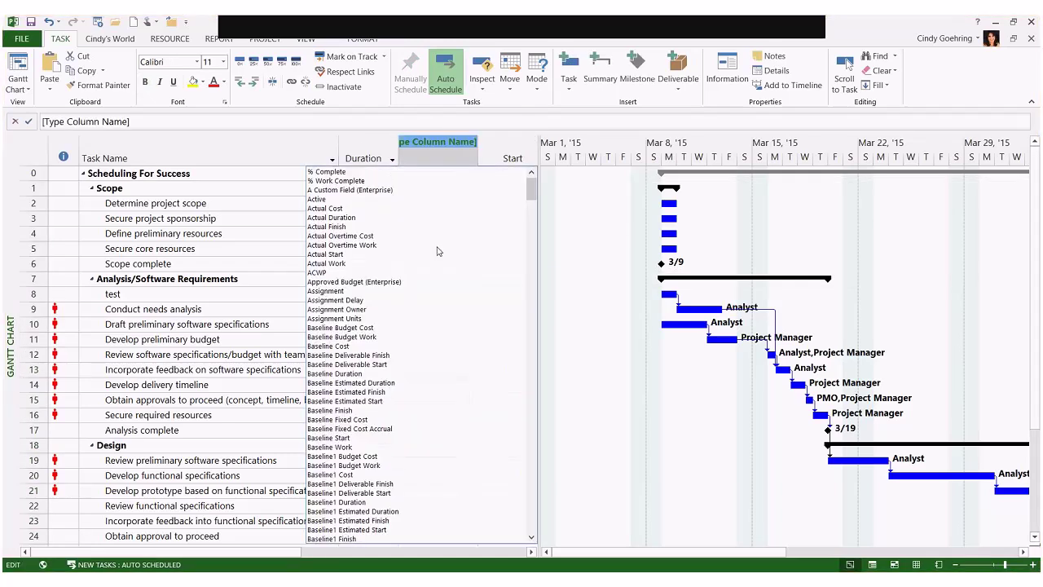
{"action": "type", "text": "work"}
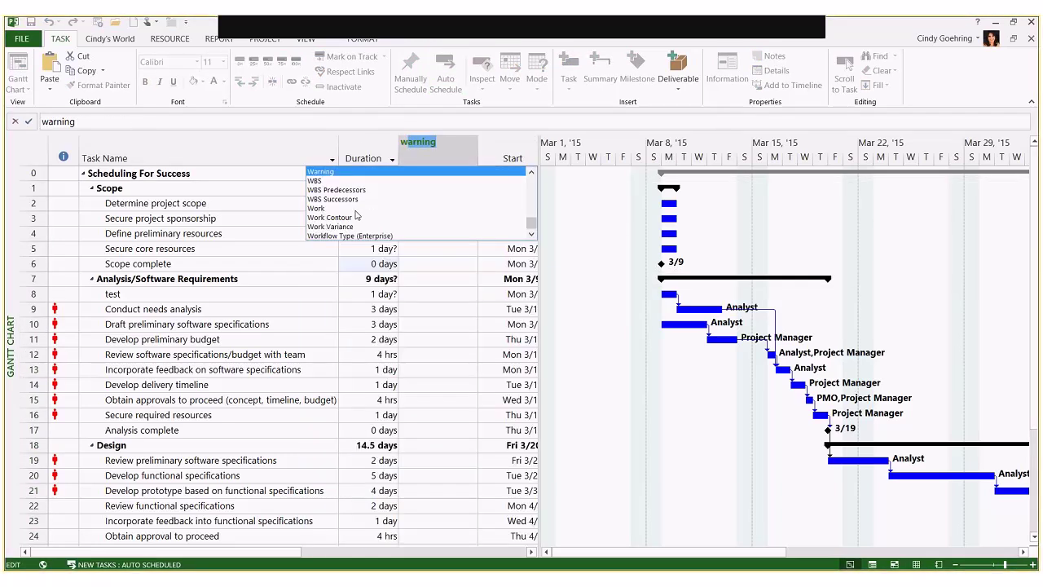
{"action": "key", "text": "Return"}
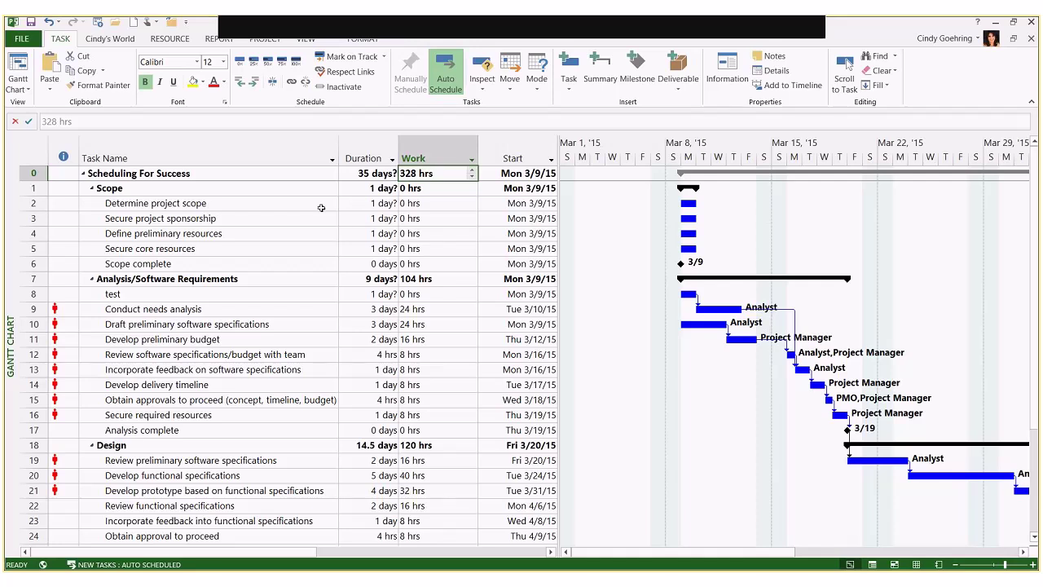
{"action": "left_click", "coordinate": [315, 236]}
{"action": "double_click", "coordinate": [315, 239]}
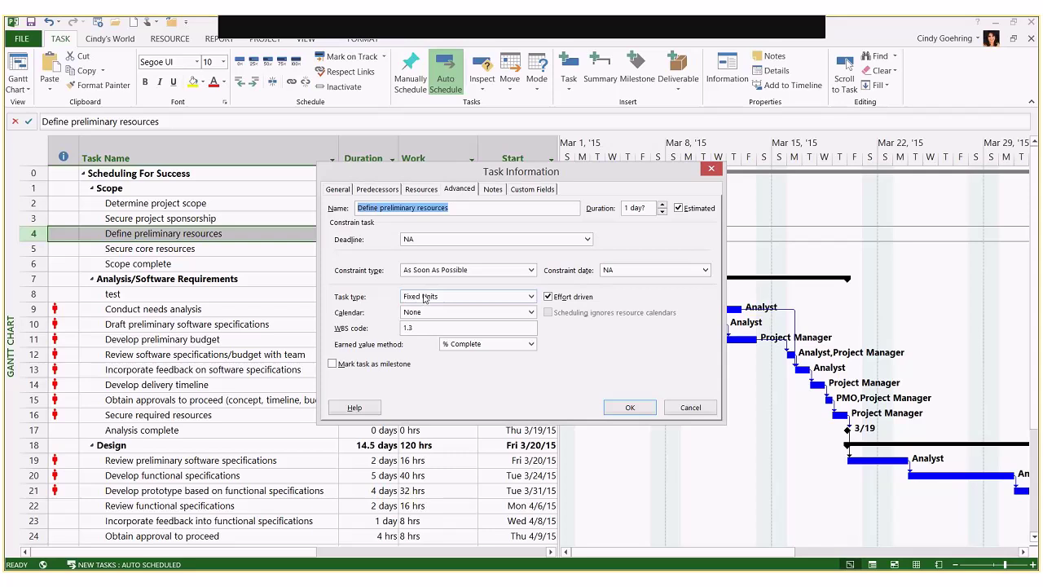
{"action": "left_click", "coordinate": [692, 409]}
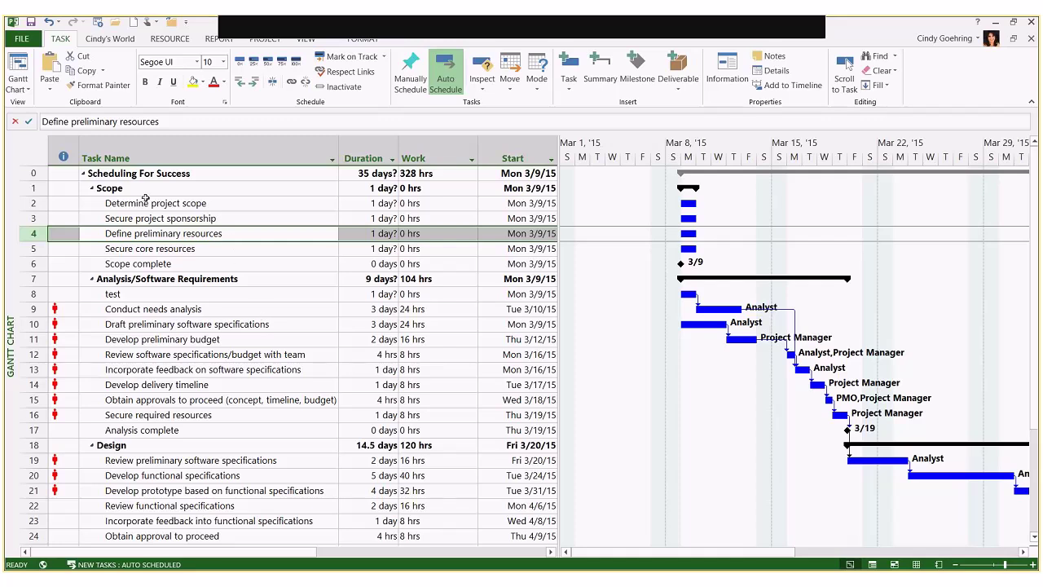
In the project's Schedule options, set Default task type to Fixed Duration and apply
{"action": "left_click", "coordinate": [22, 39]}
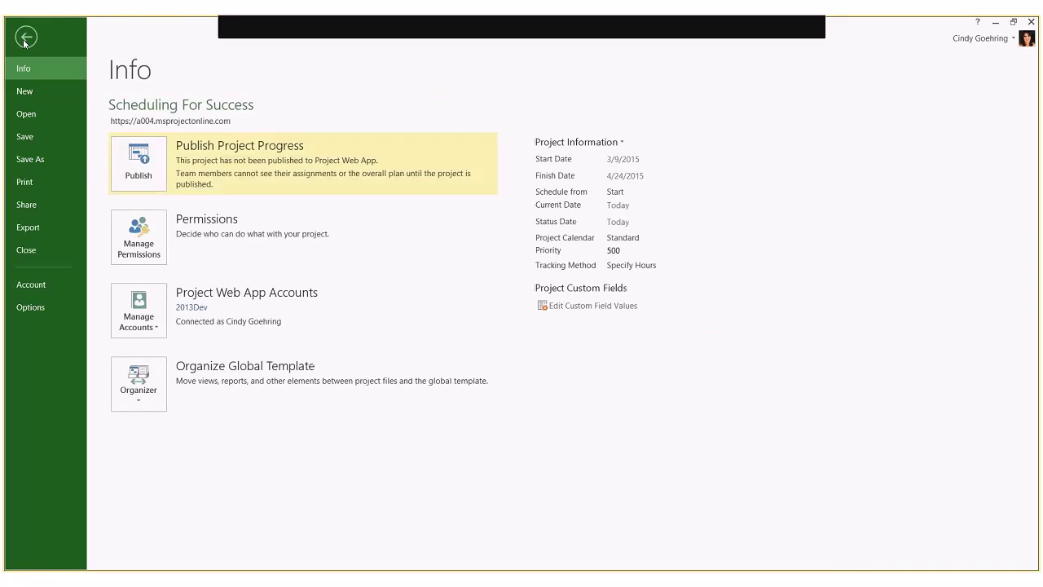
{"action": "left_click", "coordinate": [48, 306]}
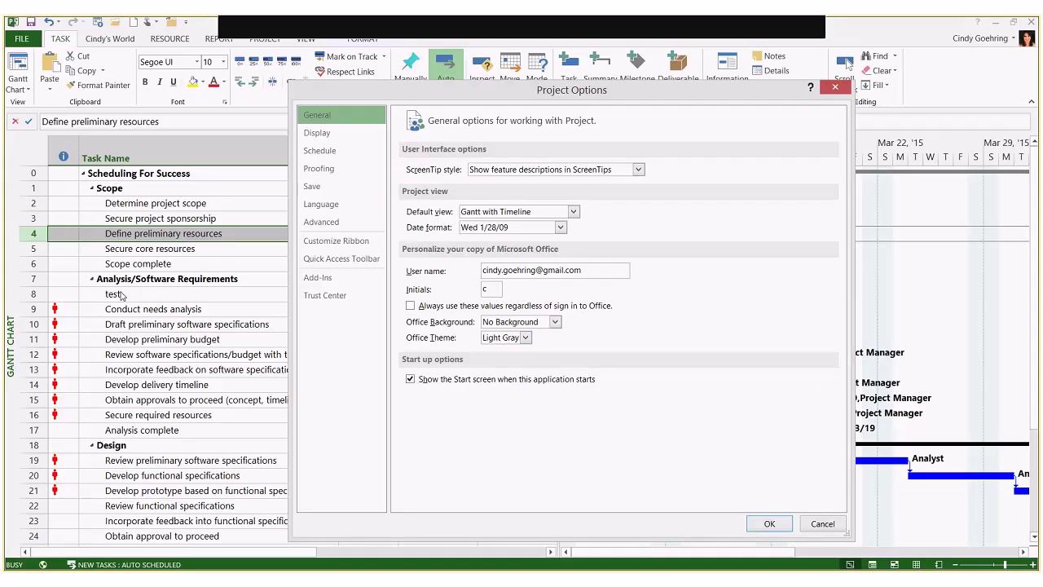
{"action": "left_click", "coordinate": [322, 152]}
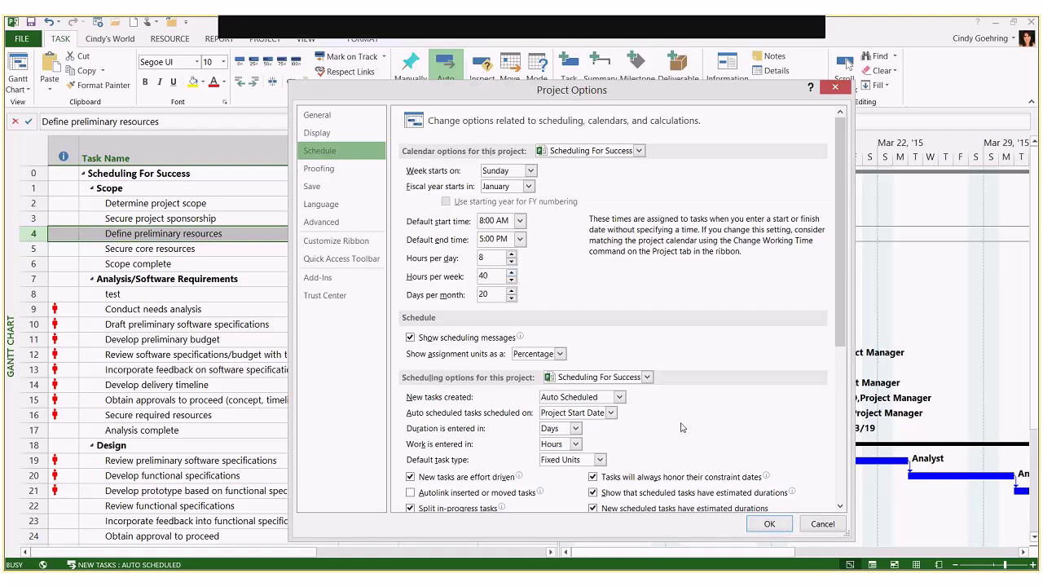
{"action": "scroll", "coordinate": [682, 427], "scroll_direction": "down", "scroll_amount": 1}
{"action": "scroll", "coordinate": [682, 427], "scroll_direction": "down", "scroll_amount": 1}
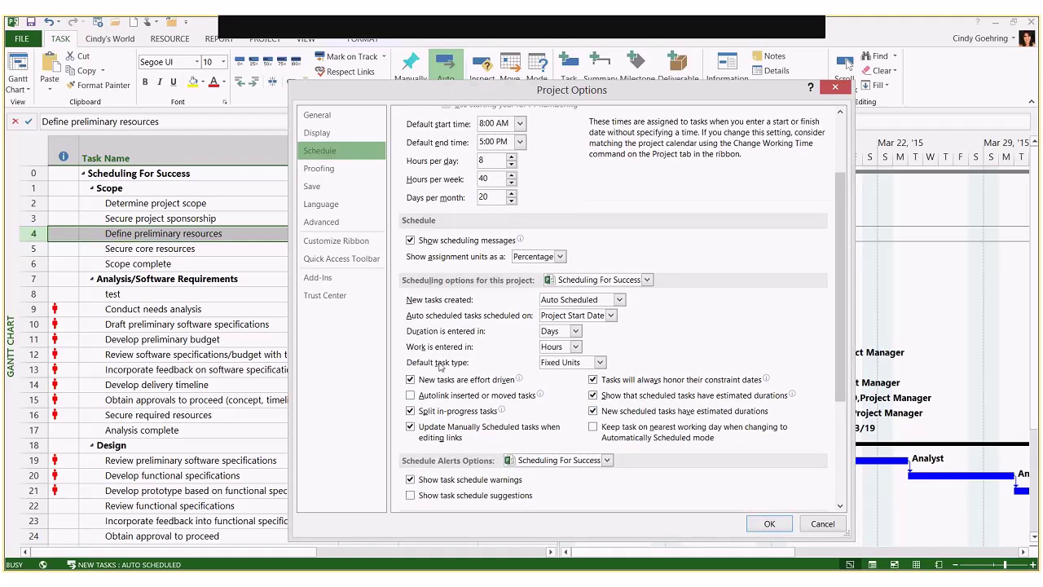
{"action": "left_click", "coordinate": [600, 363]}
{"action": "left_click", "coordinate": [600, 363]}
{"action": "left_click", "coordinate": [562, 389]}
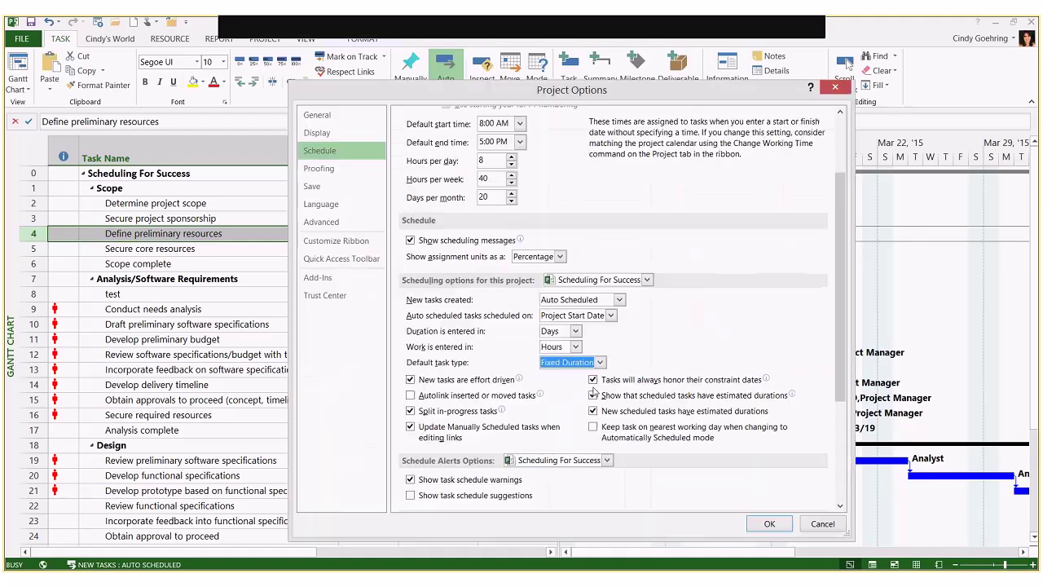
{"action": "left_click", "coordinate": [768, 524]}
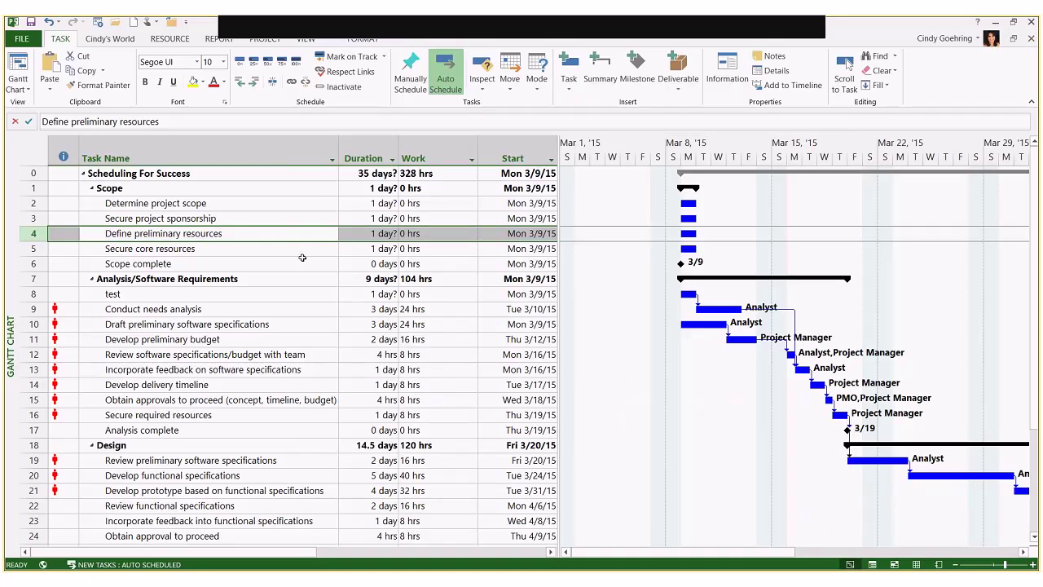
Select all tasks and set their task type to Fixed Duration in Multiple Task Information
{"action": "left_click", "coordinate": [239, 160]}
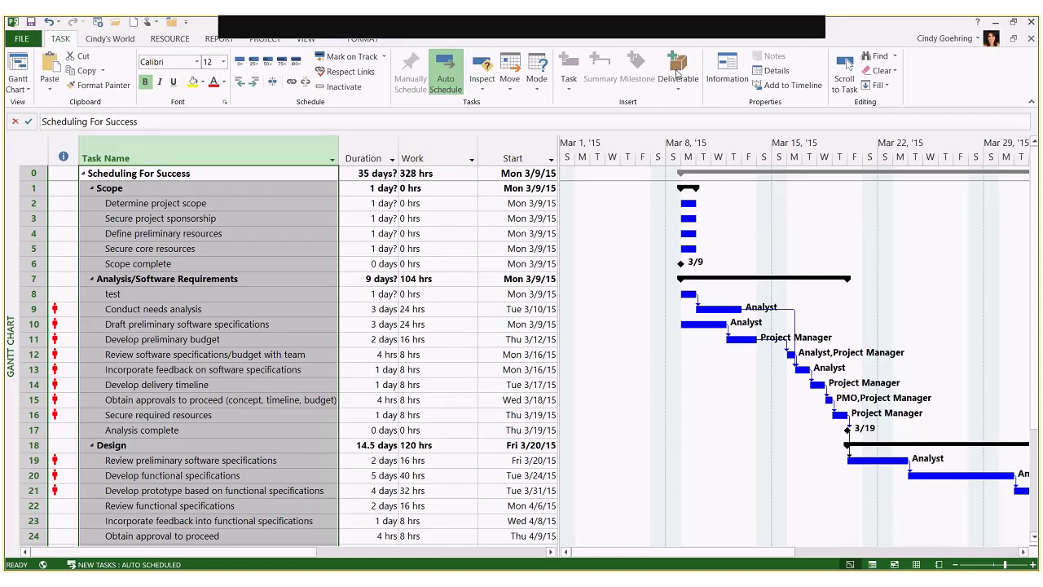
{"action": "left_click", "coordinate": [715, 77]}
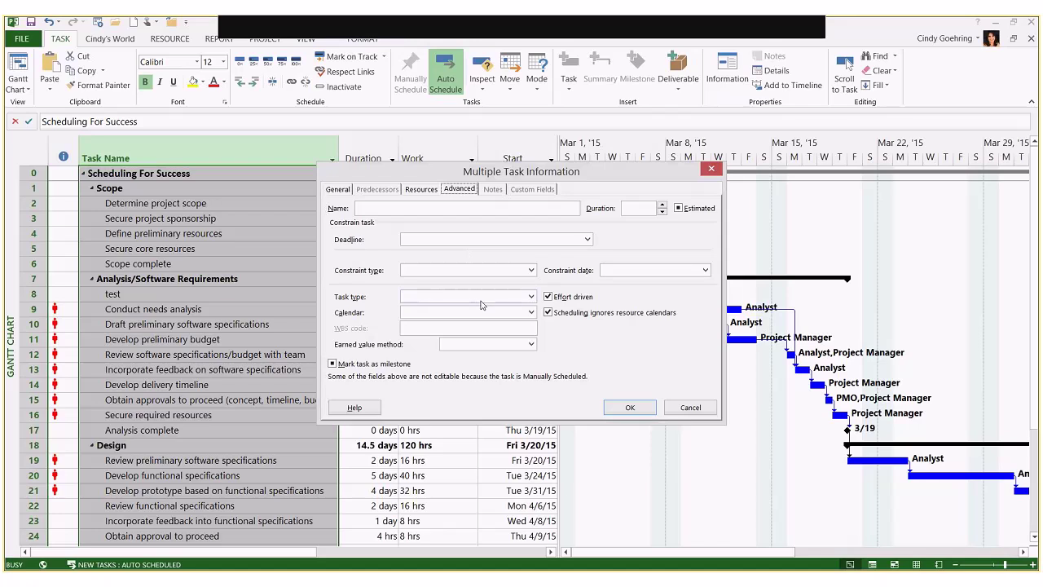
{"action": "left_click", "coordinate": [479, 299]}
{"action": "left_click", "coordinate": [432, 309]}
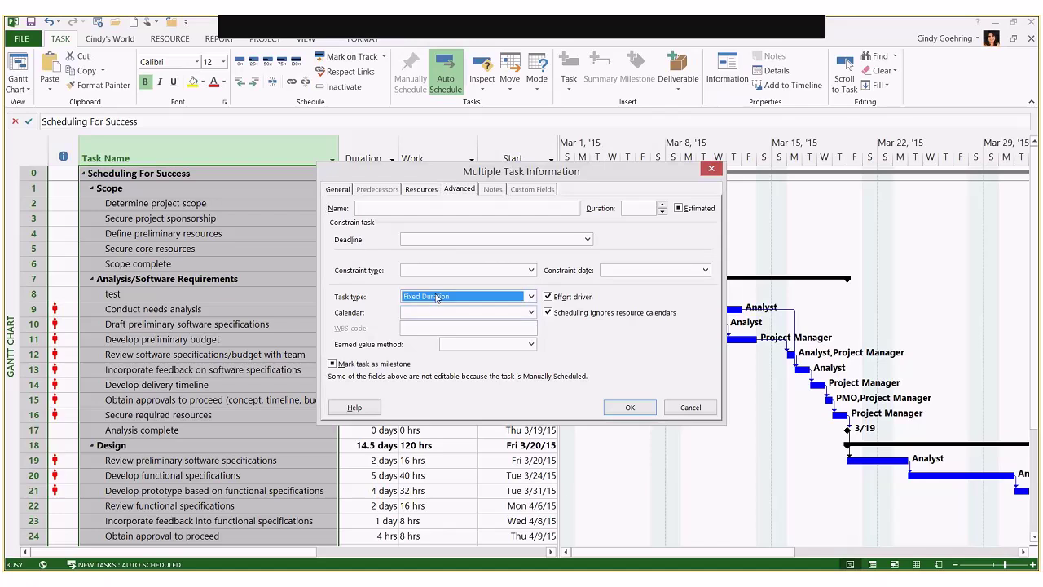
{"action": "left_click", "coordinate": [624, 407]}
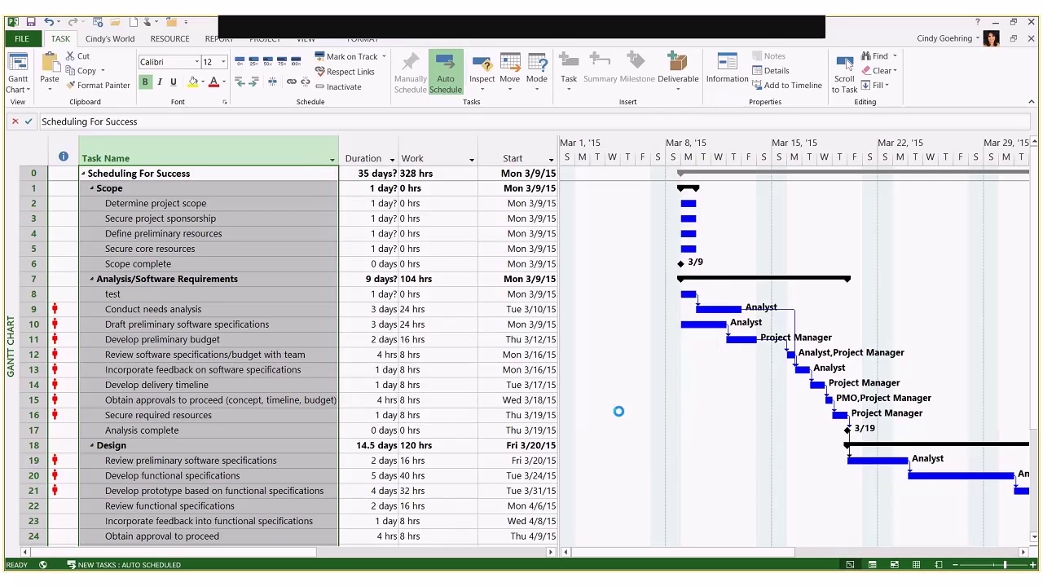
{"action": "left_click", "coordinate": [418, 204]}
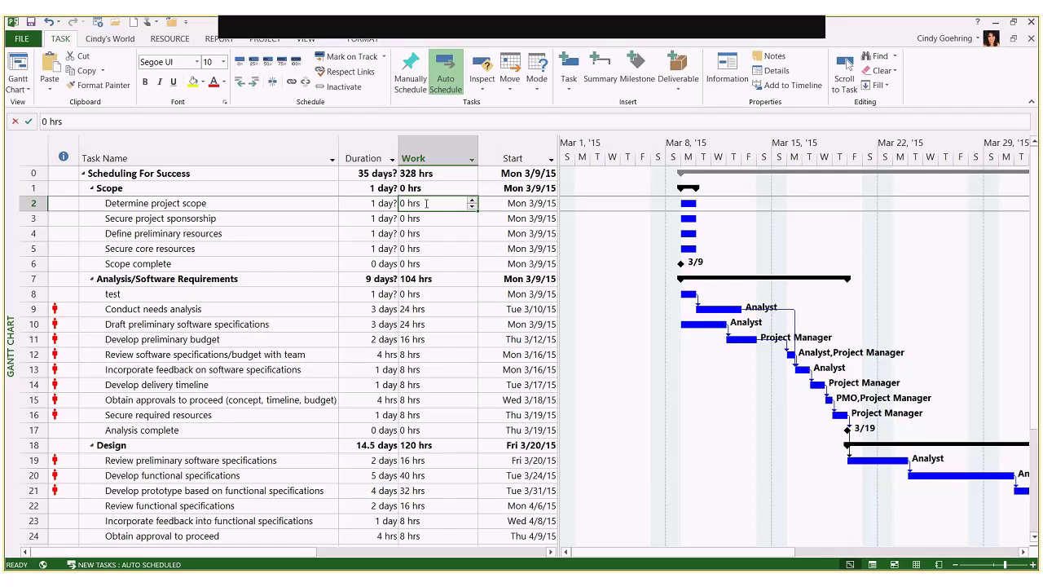
Enter durations of 3, 4, 2 and 5 days for the Scope subtasks
{"action": "left_click", "coordinate": [389, 202]}
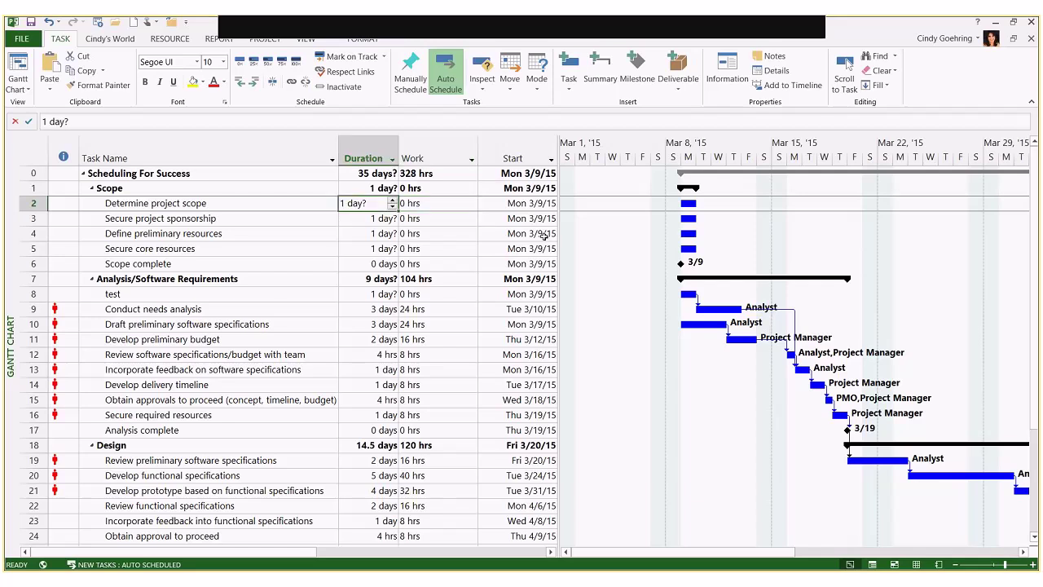
{"action": "type", "text": "3"}
{"action": "key", "text": "Return"}
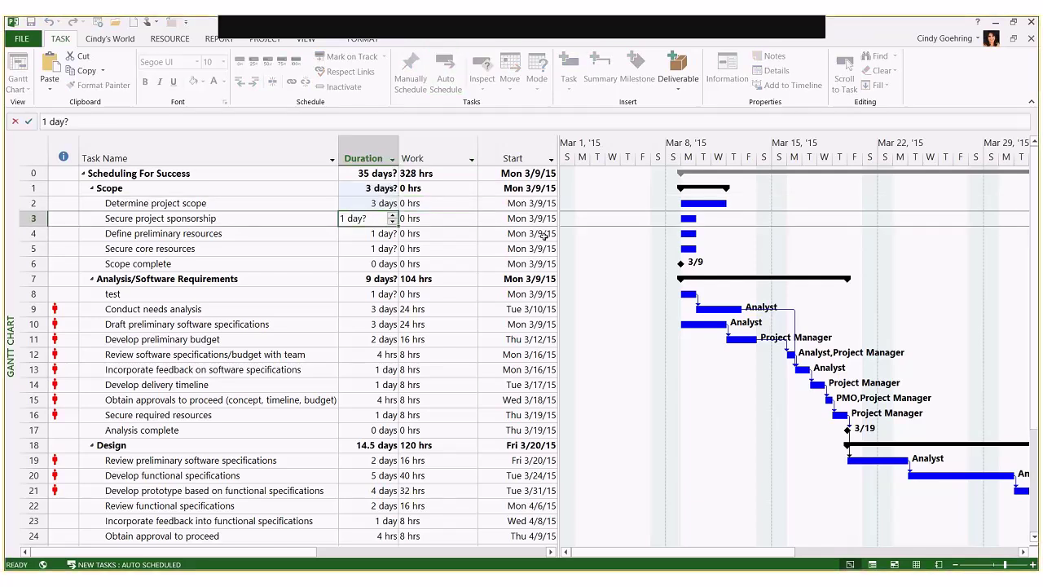
{"action": "type", "text": "4"}
{"action": "key", "text": "Return"}
{"action": "type", "text": "2"}
{"action": "key", "text": "Return"}
{"action": "type", "text": "5"}
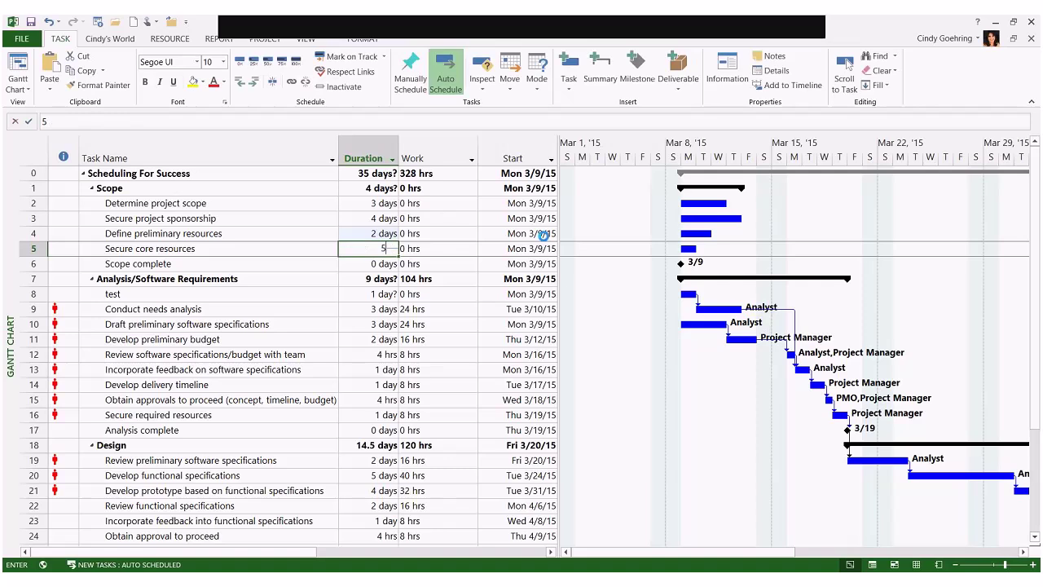
{"action": "key", "text": "Return"}
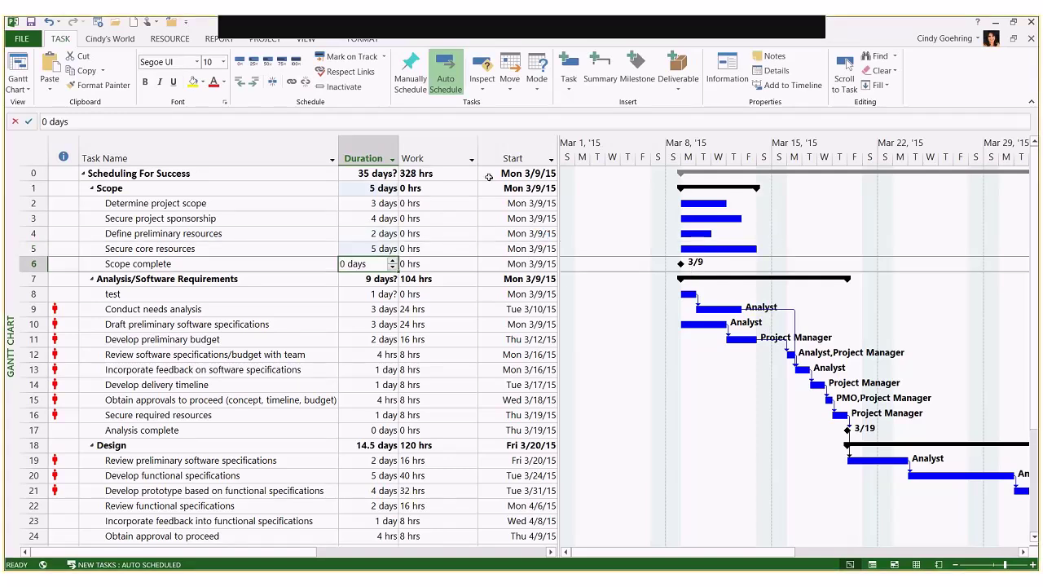
Give Determine project scope 10 hrs of work
{"action": "left_click", "coordinate": [438, 207]}
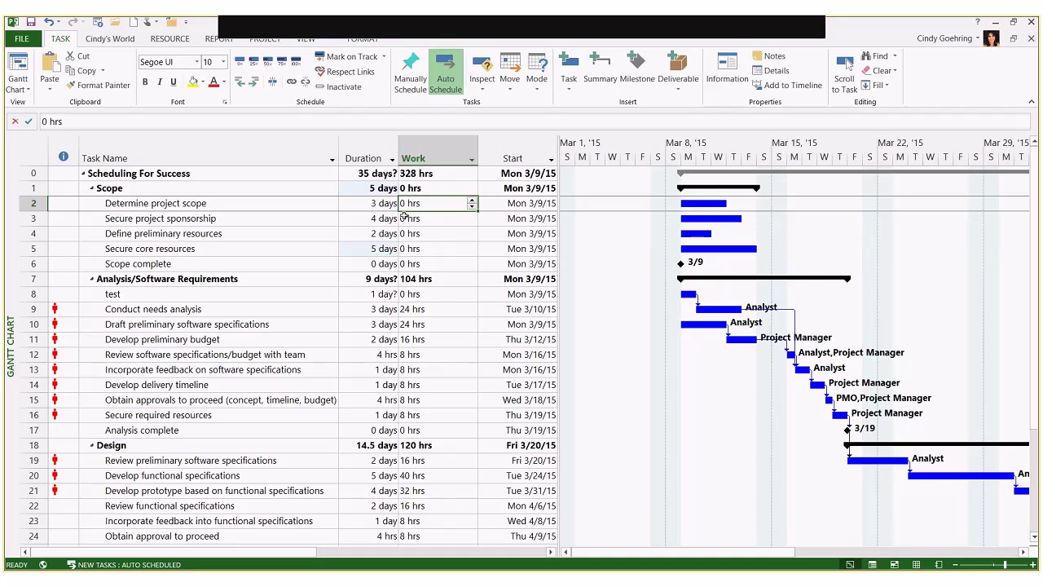
{"action": "type", "text": "10"}
{"action": "key", "text": "Return"}
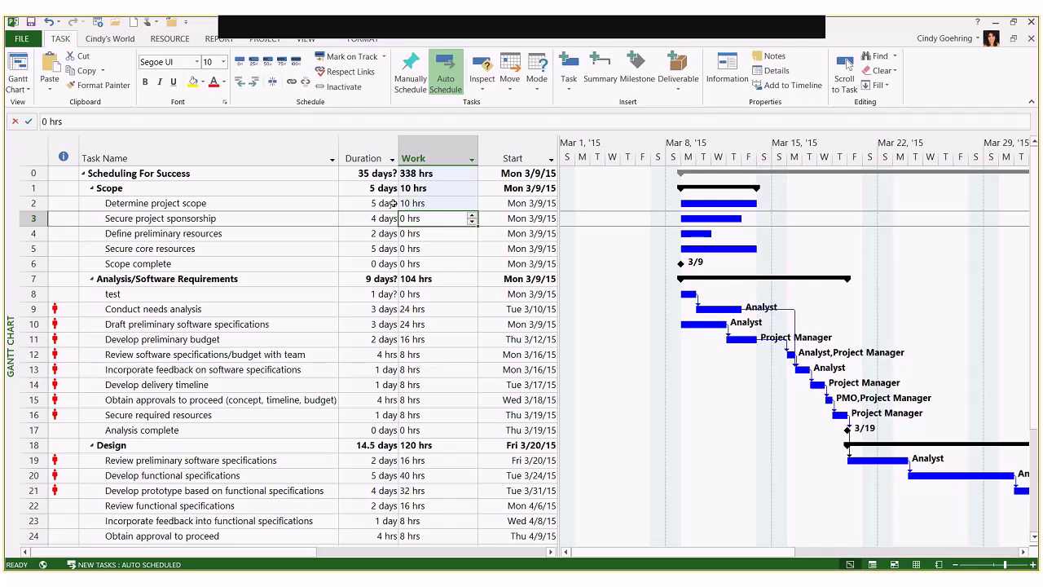
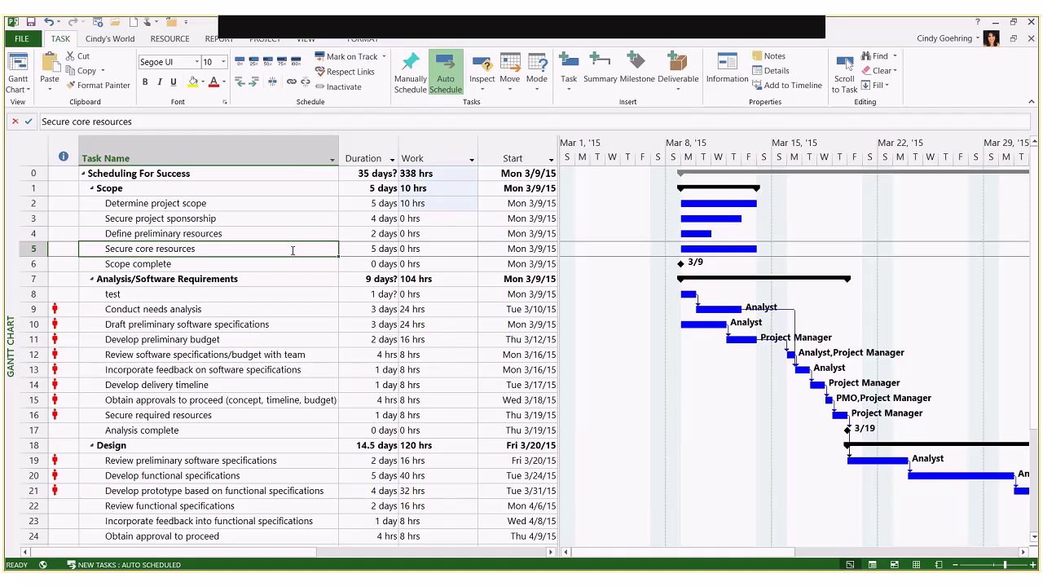
Move the Predecessors column next to Task Name and narrow the table to widen the timeline
{"action": "left_click_drag", "start_coordinate": [552, 253], "coordinate": [740, 258]}
{"action": "left_click", "coordinate": [659, 160]}
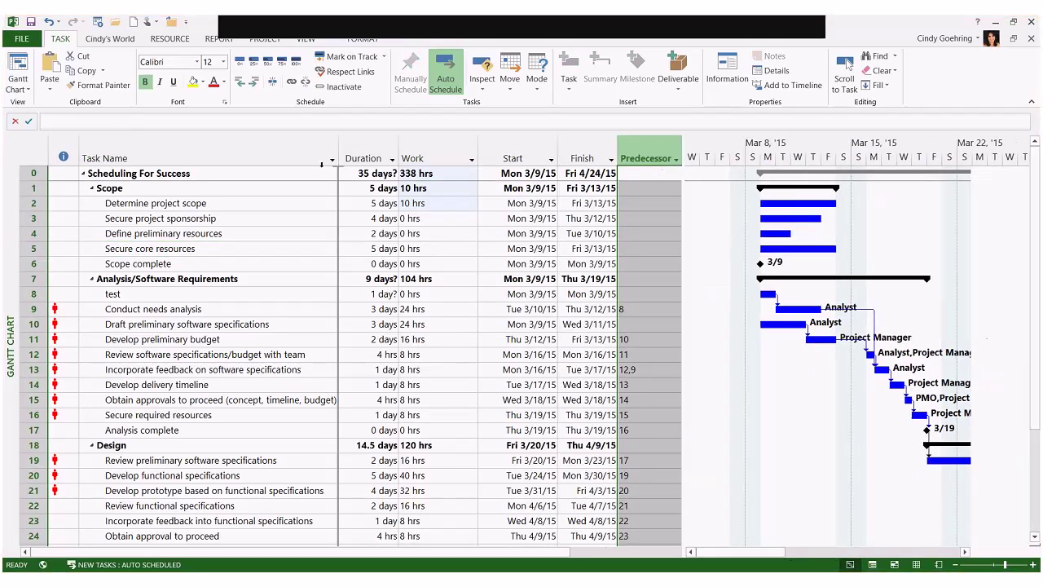
{"action": "left_click_drag", "start_coordinate": [658, 163], "coordinate": [359, 160]}
{"action": "left_click_drag", "start_coordinate": [683, 342], "coordinate": [413, 342]}
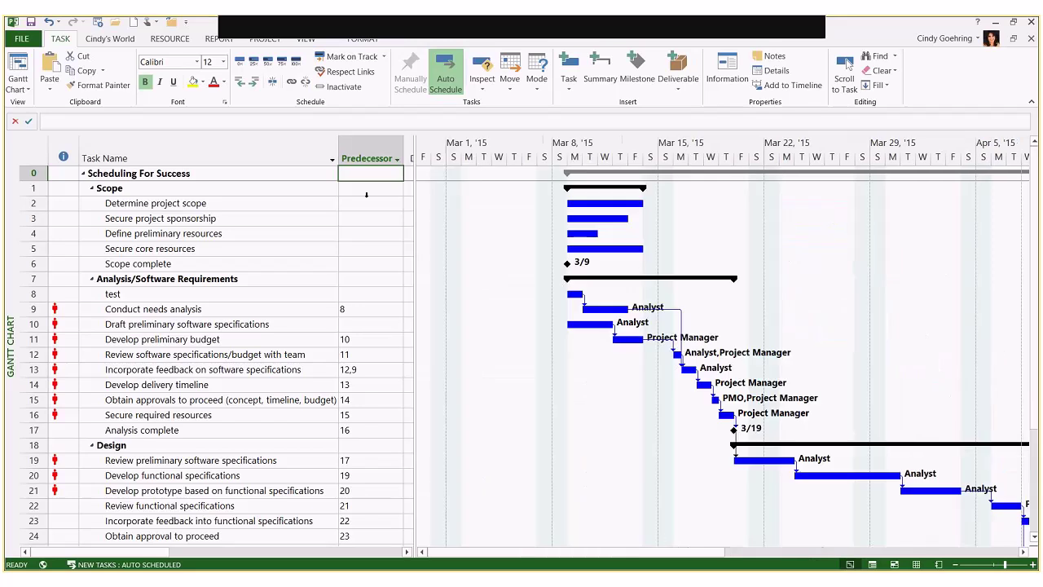
Give Secure project sponsorship predecessor 2, then delete that predecessor again
{"action": "left_click", "coordinate": [318, 217]}
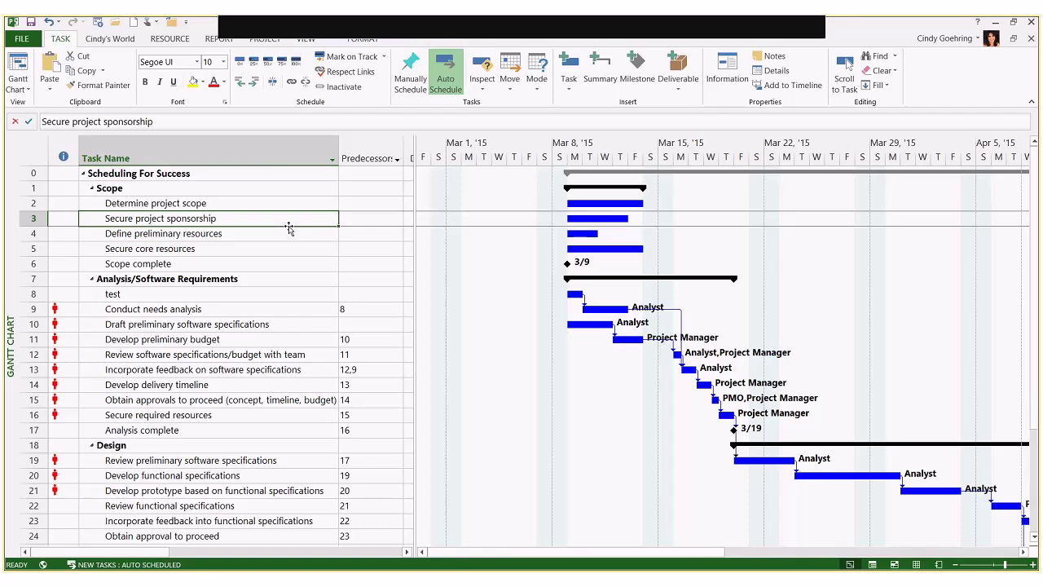
{"action": "left_click", "coordinate": [355, 220]}
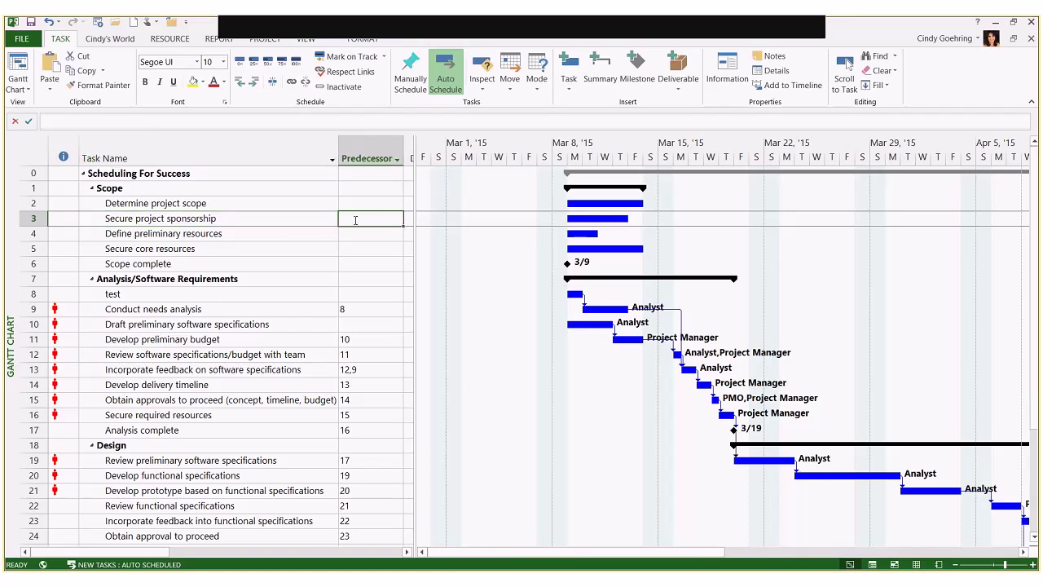
{"action": "type", "text": "2"}
{"action": "key", "text": "Return"}
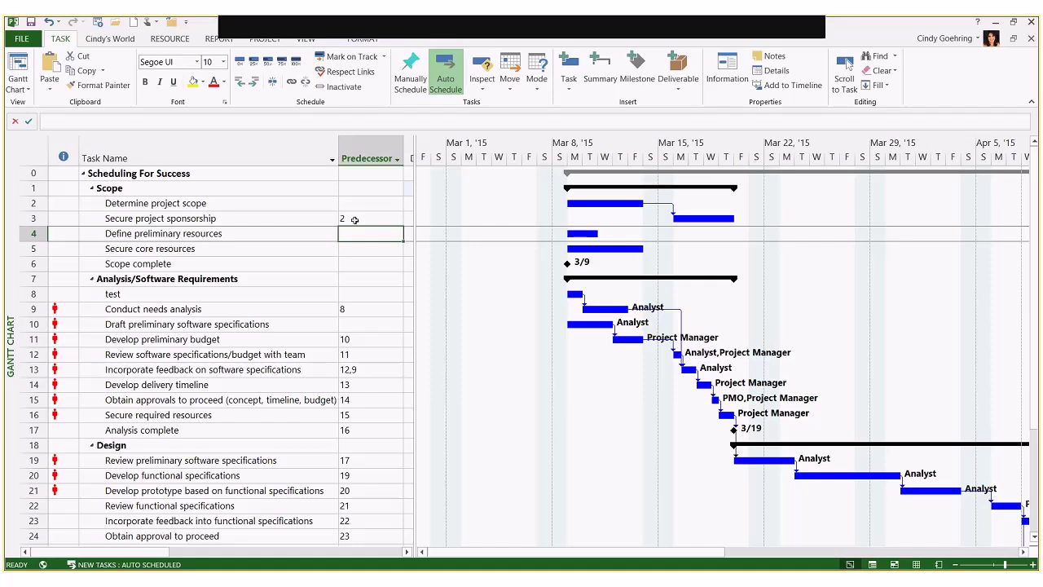
{"action": "left_click", "coordinate": [355, 220]}
{"action": "key", "text": "Delete"}
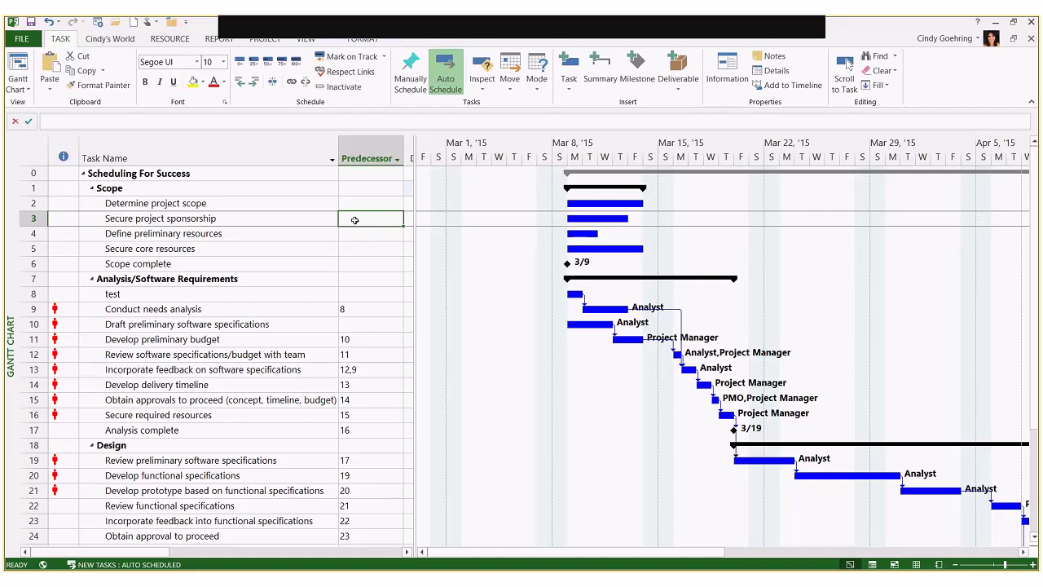
Try predecessors 2,3 on Define preliminary resources, clear them, then select the four Scope tasks
{"action": "left_click", "coordinate": [360, 234]}
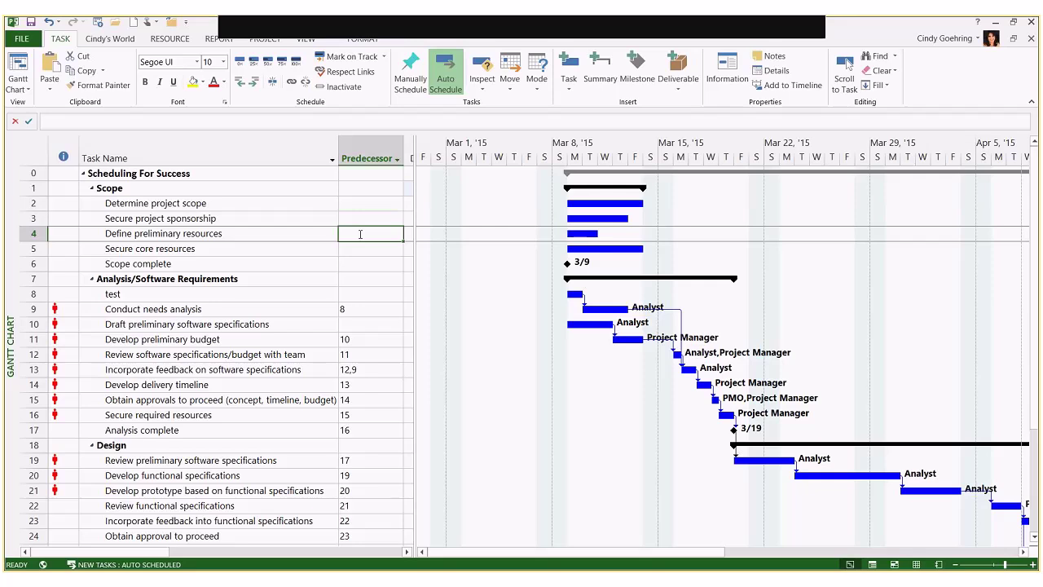
{"action": "type", "text": "2,3"}
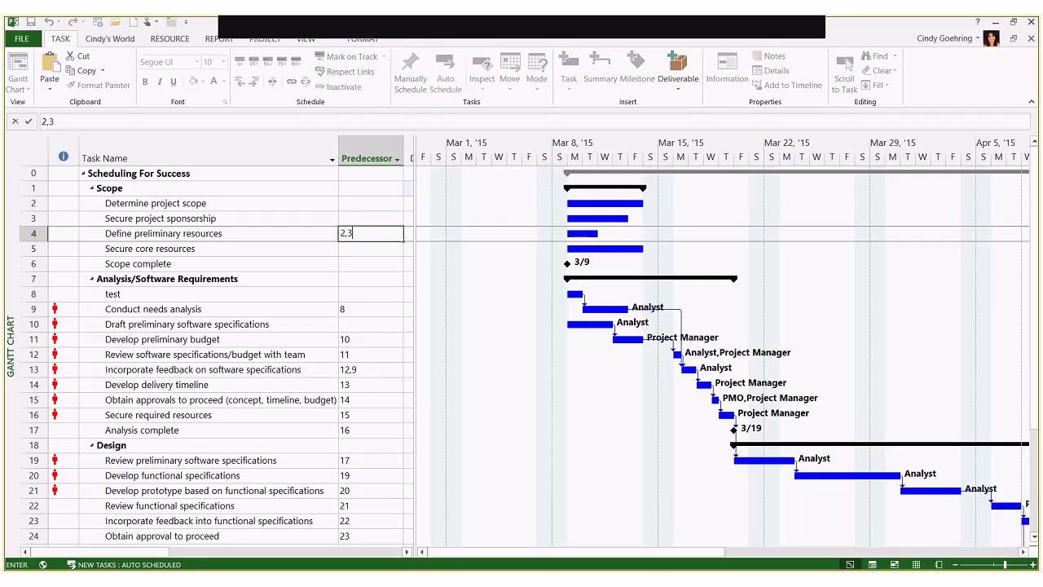
{"action": "key", "text": "Return"}
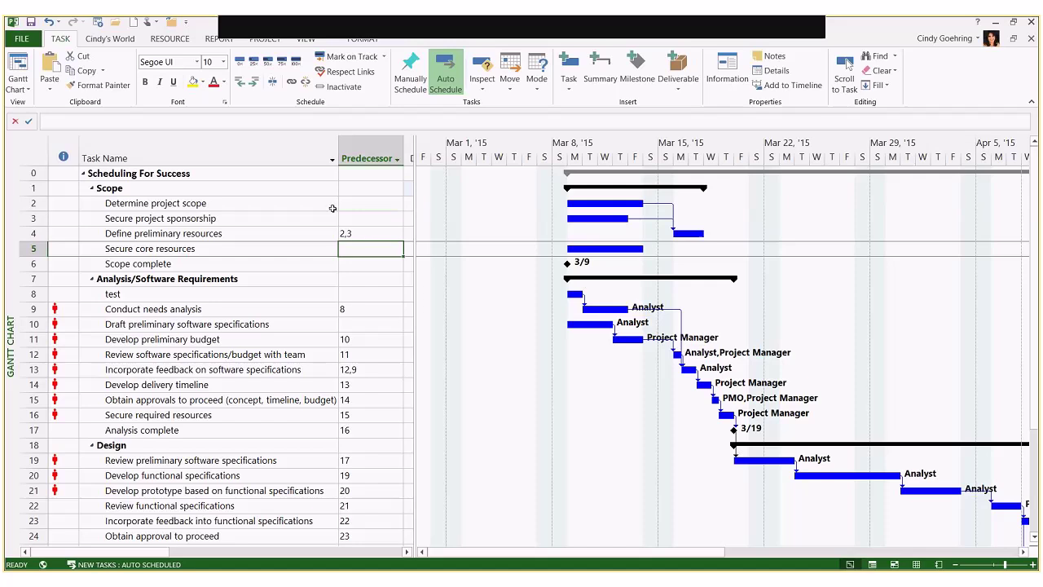
{"action": "left_click", "coordinate": [356, 237]}
{"action": "key", "text": "Delete"}
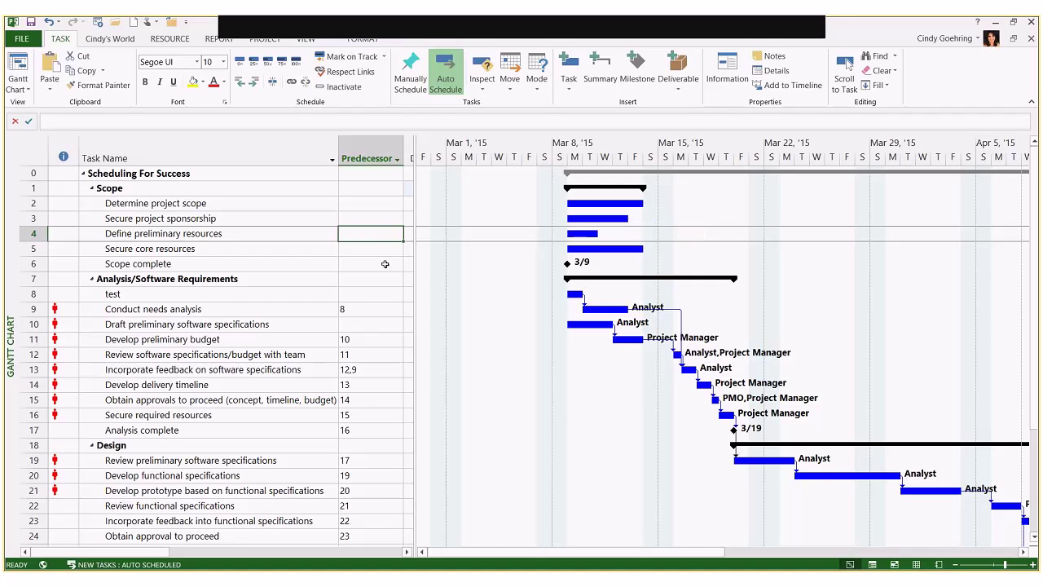
{"action": "key", "text": "Return"}
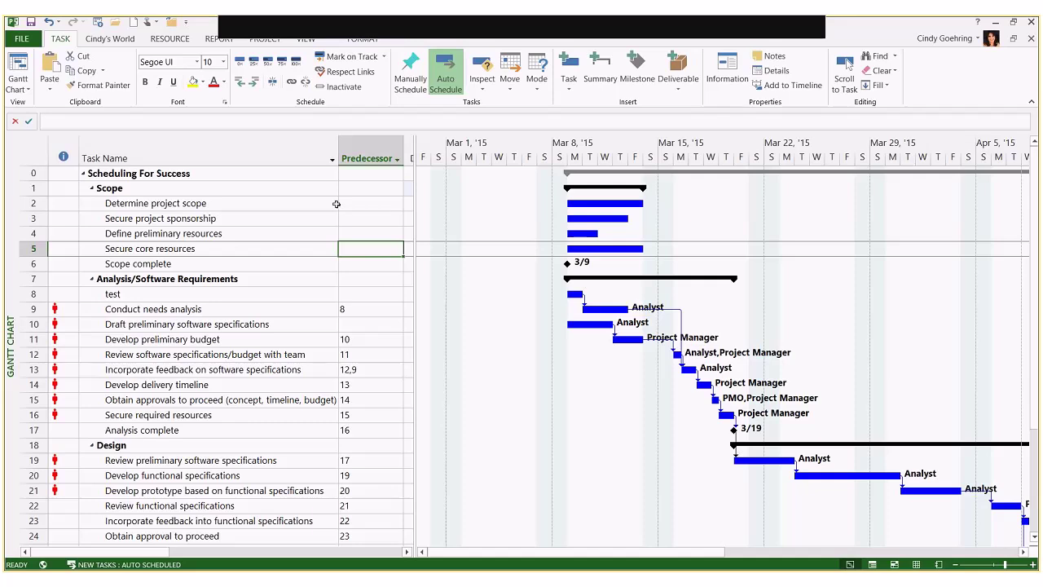
{"action": "left_click_drag", "start_coordinate": [336, 204], "coordinate": [326, 251]}
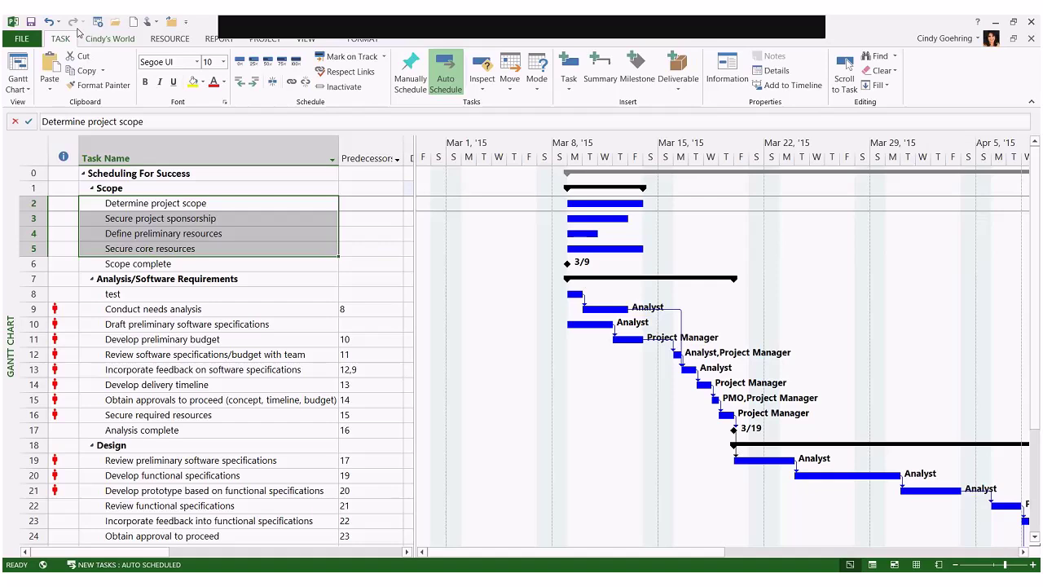
Link the selected Scope tasks 2–5 in sequence, then select Define preliminary resources
{"action": "left_click", "coordinate": [290, 84]}
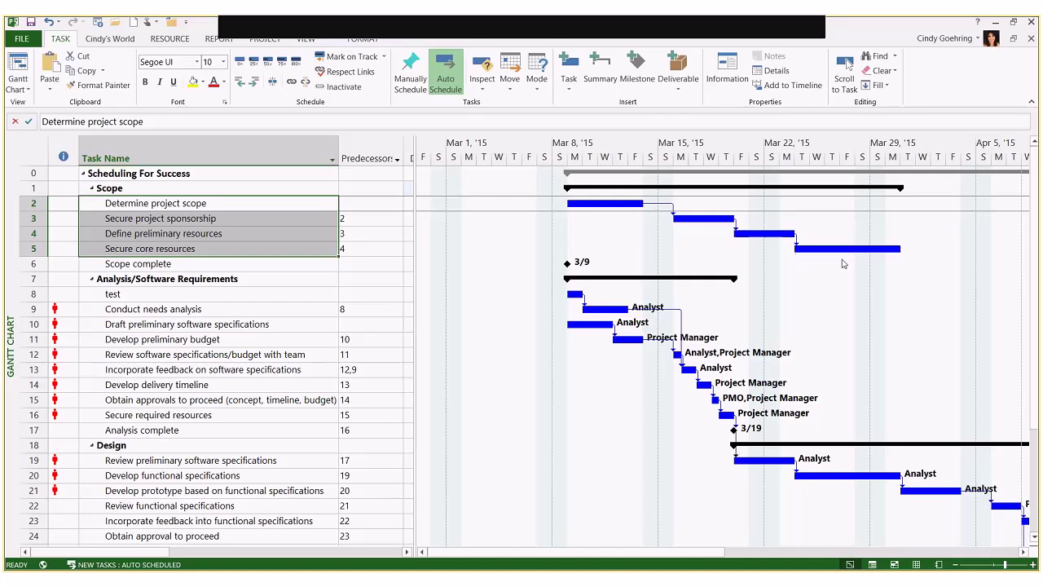
{"action": "left_click", "coordinate": [253, 233]}
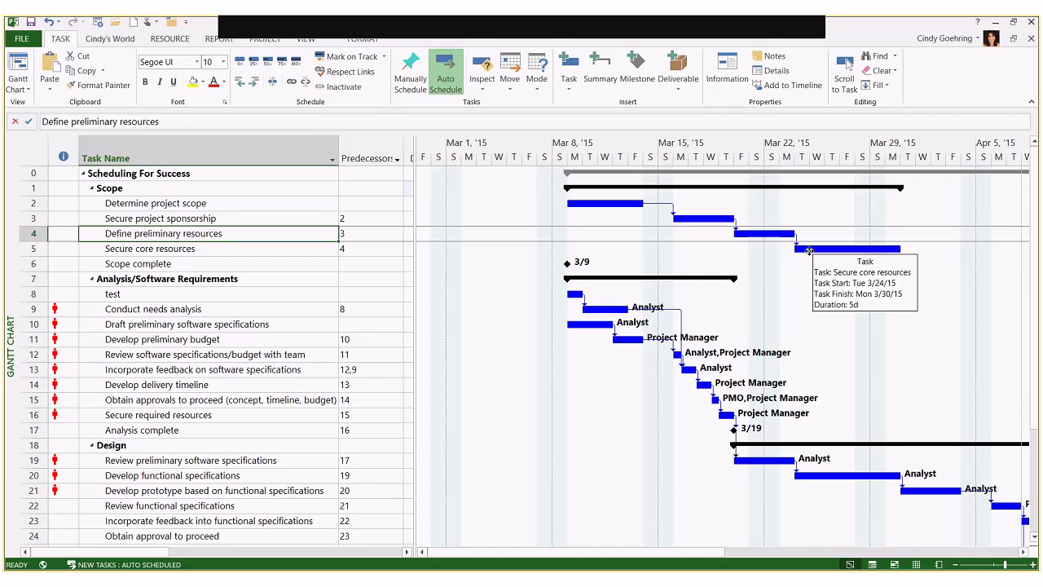
Make Define preliminary resources' link Finish-to-Finish and link Scope complete after Secure core resources
{"action": "double_click", "coordinate": [735, 225]}
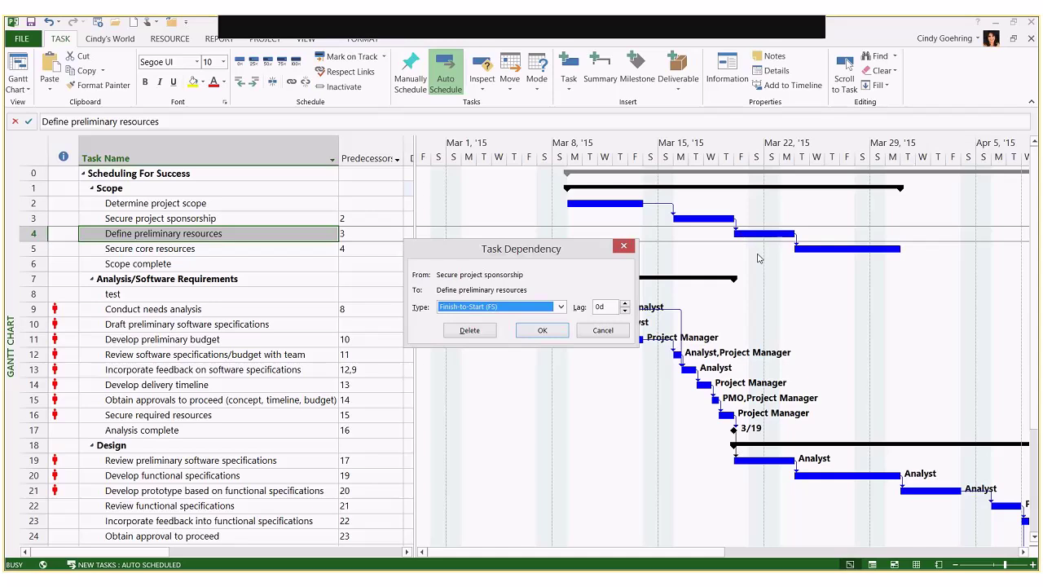
{"action": "left_click", "coordinate": [563, 310]}
{"action": "left_click", "coordinate": [526, 341]}
{"action": "left_click", "coordinate": [542, 330]}
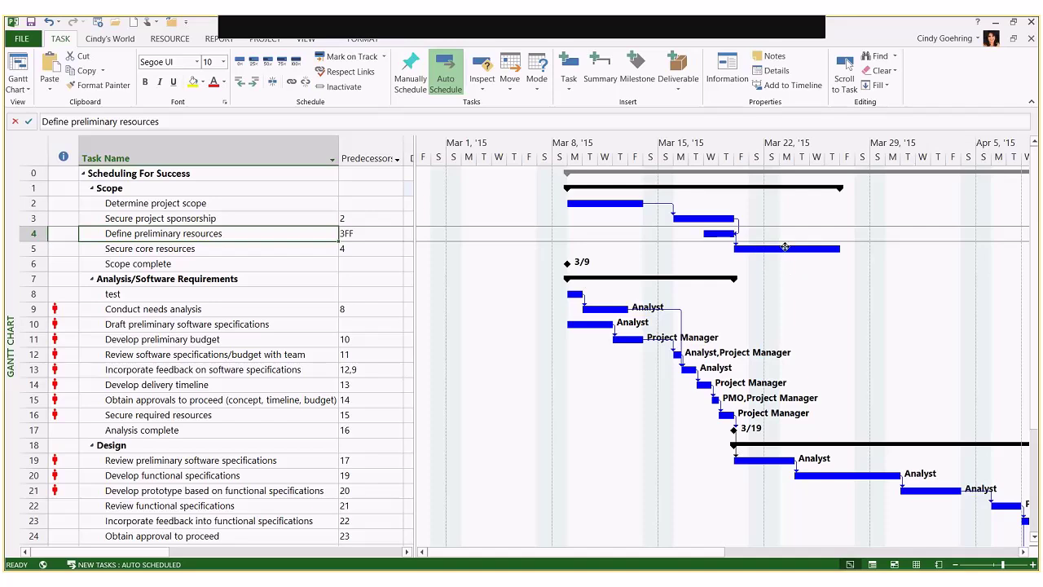
{"action": "left_click_drag", "start_coordinate": [785, 248], "coordinate": [568, 265]}
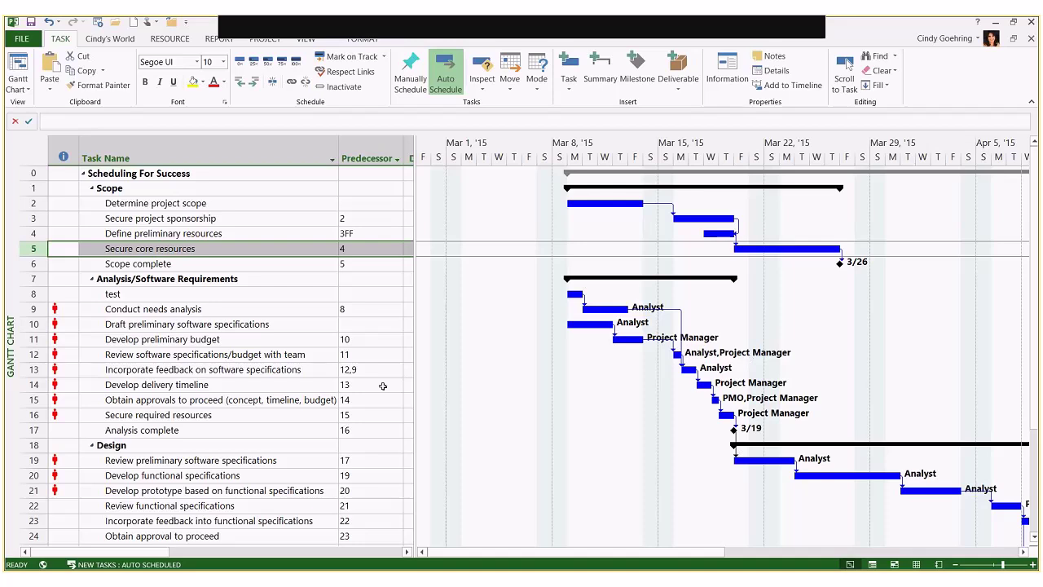
Show the Task Details Form for Review software specifications/budget with team
{"action": "left_click", "coordinate": [322, 356]}
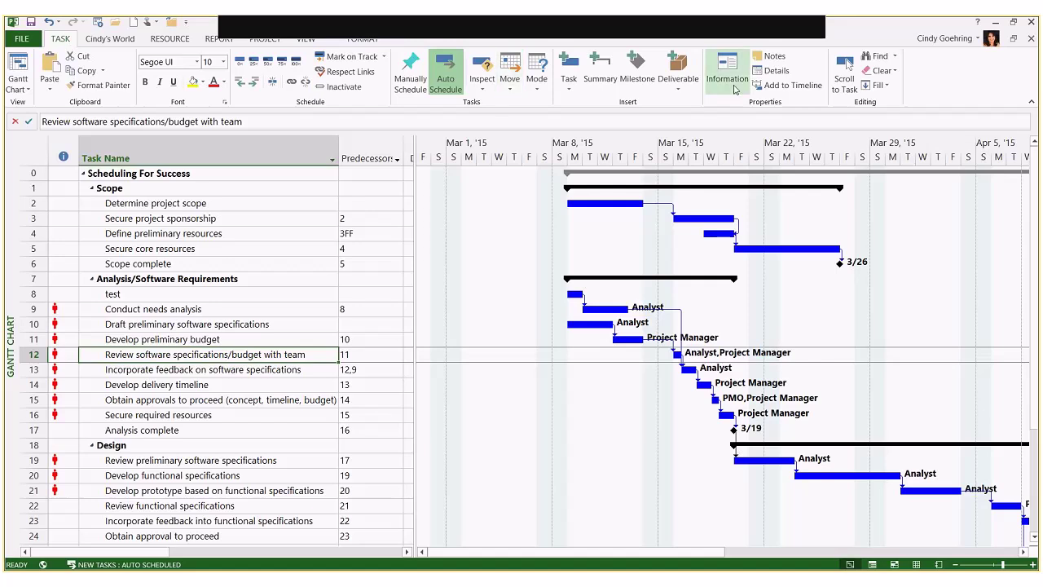
{"action": "left_click", "coordinate": [778, 71]}
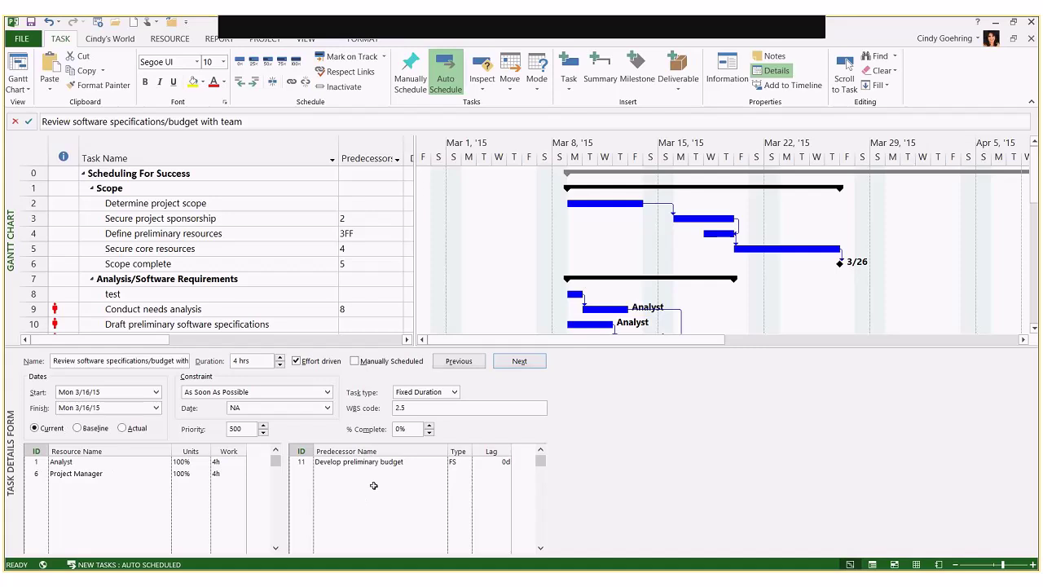
Select Incorporate feedback on software specifications and show predecessors and successors in the form
{"action": "left_click", "coordinate": [253, 313]}
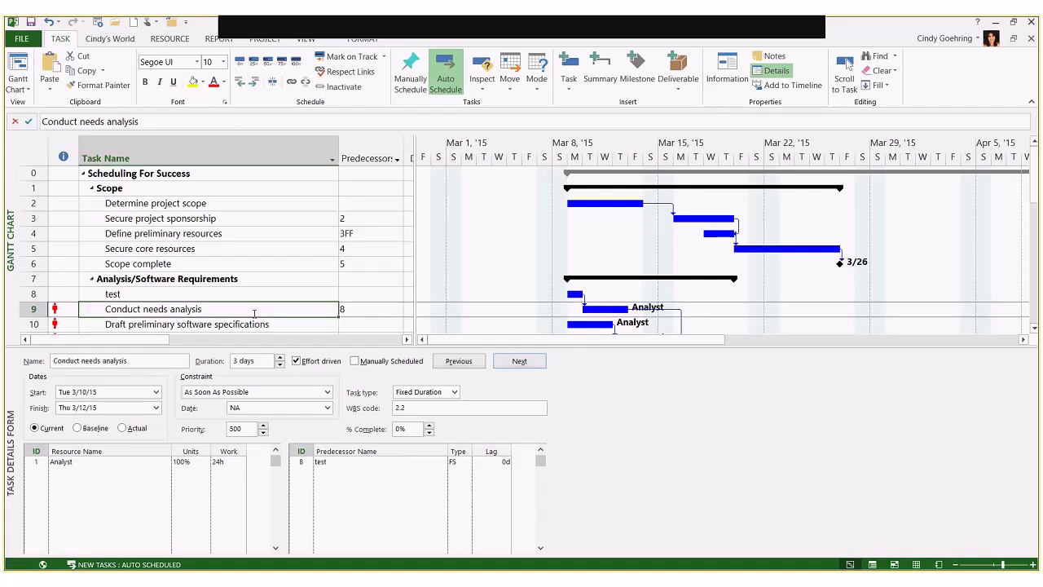
{"action": "scroll", "coordinate": [252, 314], "scroll_direction": "down", "scroll_amount": 2}
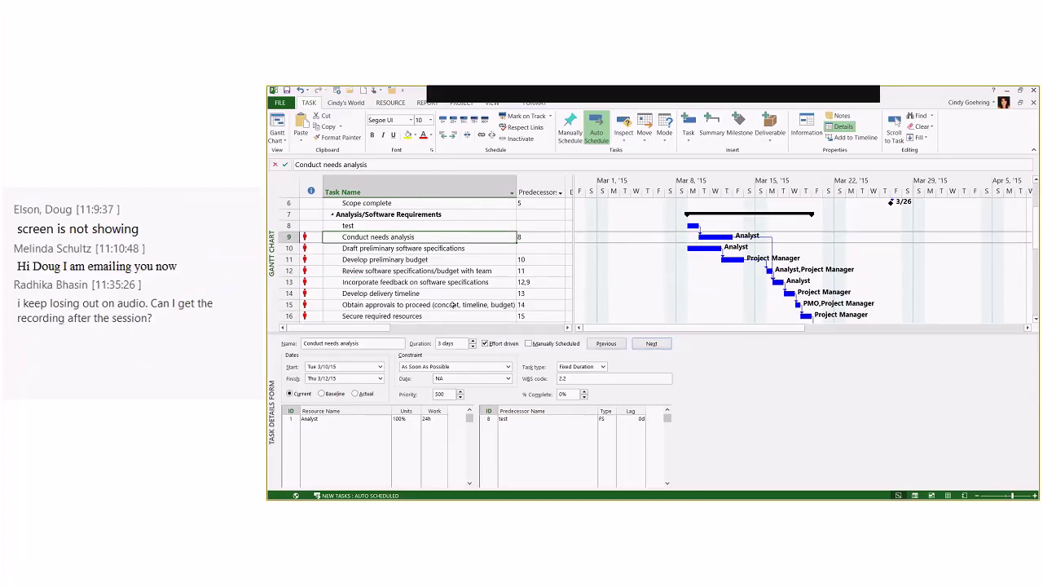
{"action": "left_click", "coordinate": [464, 282]}
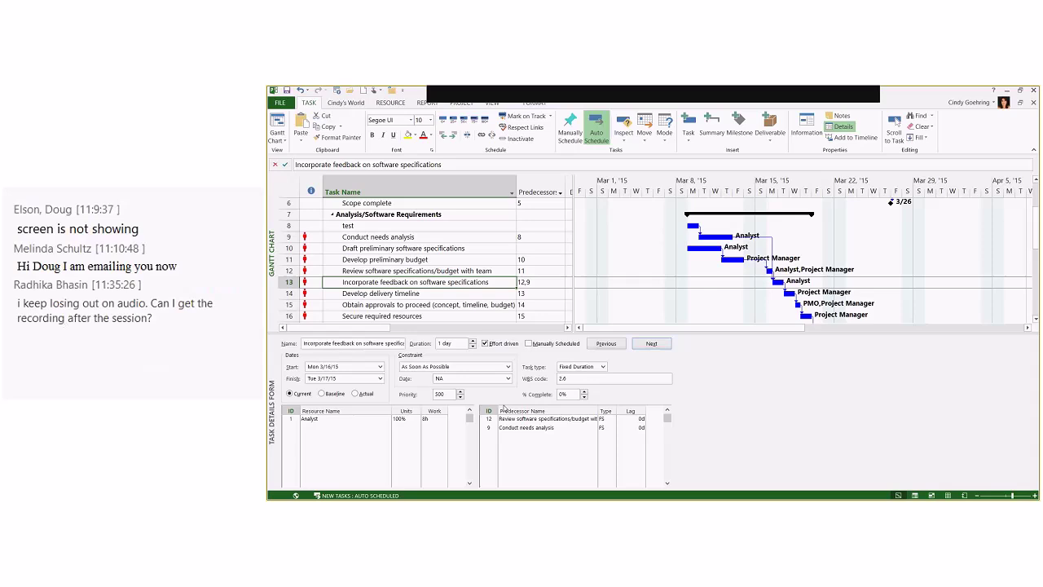
{"action": "left_click", "coordinate": [554, 420]}
{"action": "right_click", "coordinate": [697, 373]}
{"action": "left_click", "coordinate": [731, 392]}
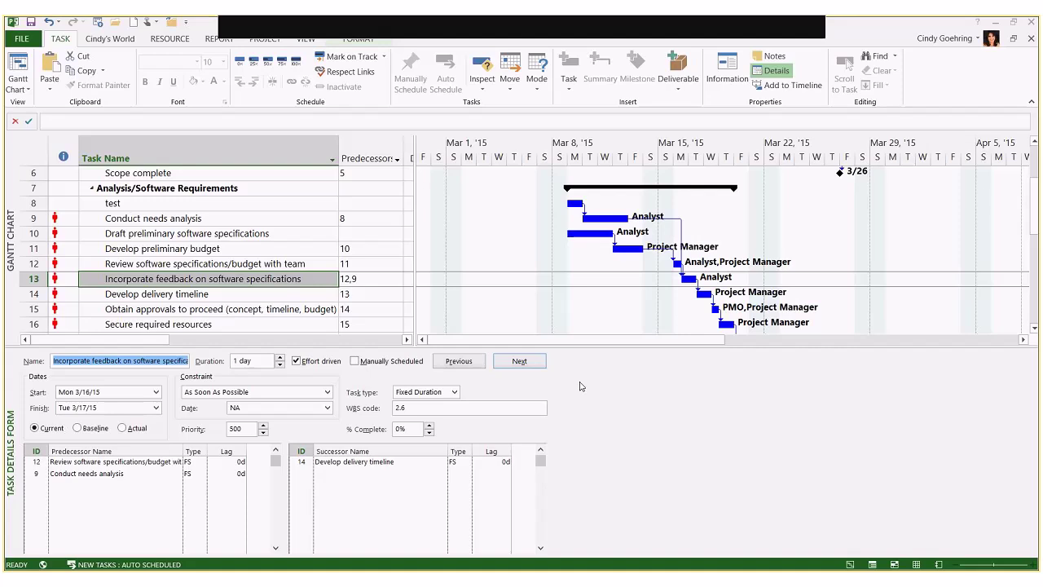
Switch the form to resource Work details, then drag the split bar down
{"action": "right_click", "coordinate": [580, 386]}
{"action": "left_click", "coordinate": [625, 477]}
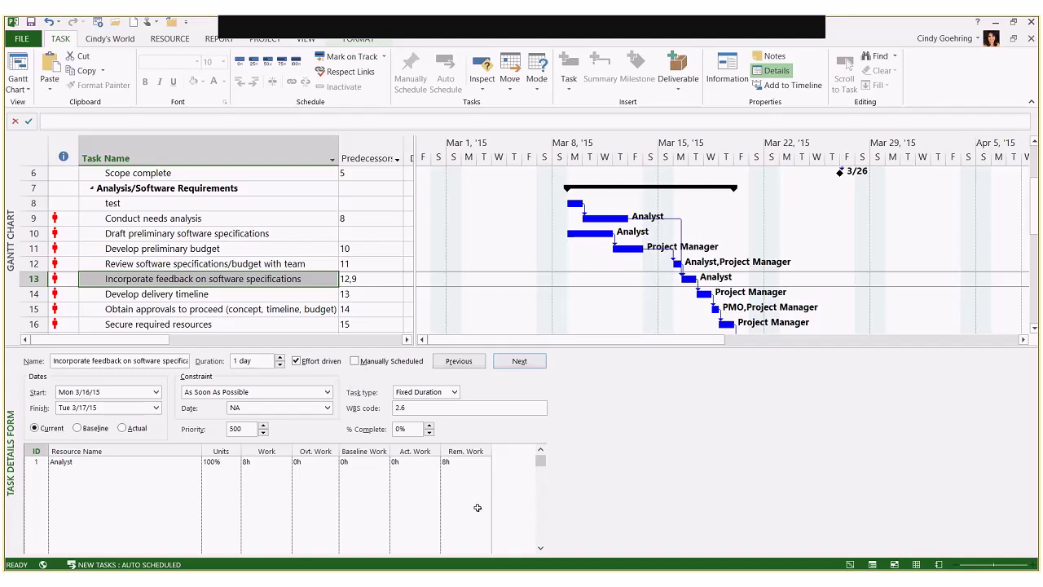
{"action": "left_click_drag", "start_coordinate": [589, 352], "coordinate": [592, 481]}
Remove the details form and widen the task table to show Duration, Work, Start and Finish
{"action": "double_click", "coordinate": [592, 483]}
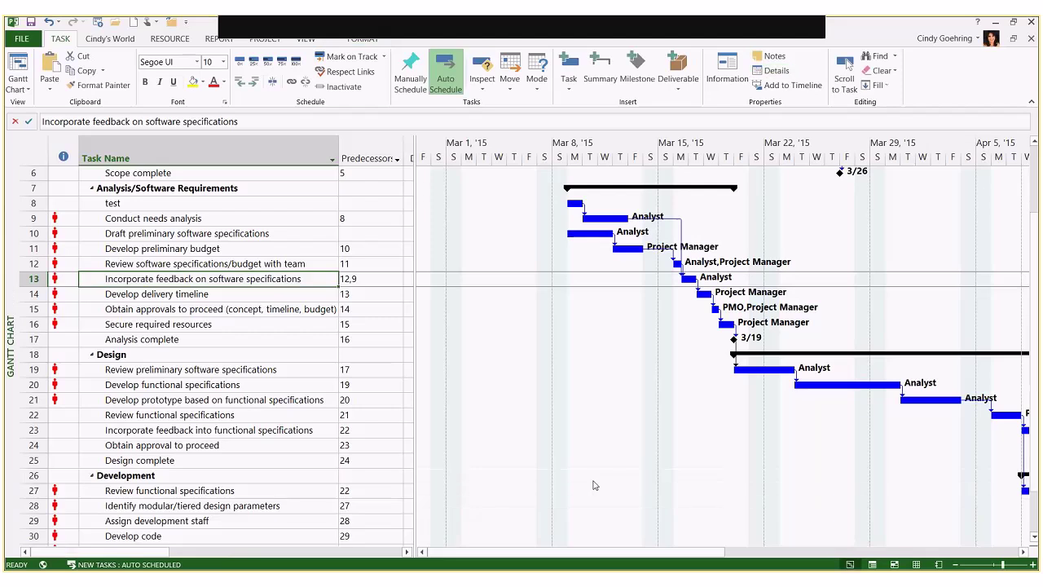
{"action": "left_click", "coordinate": [282, 294]}
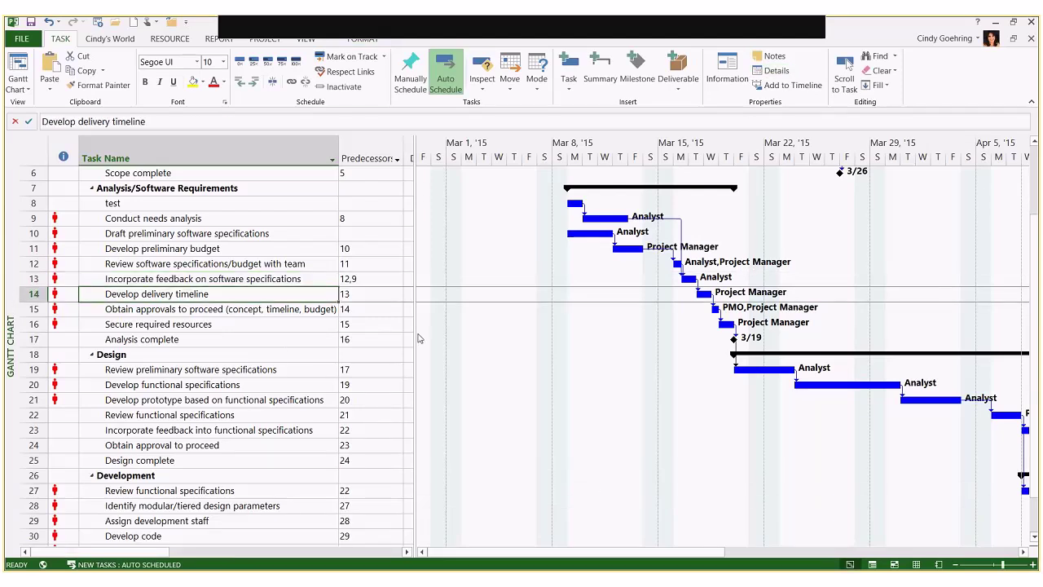
{"action": "left_click", "coordinate": [322, 444]}
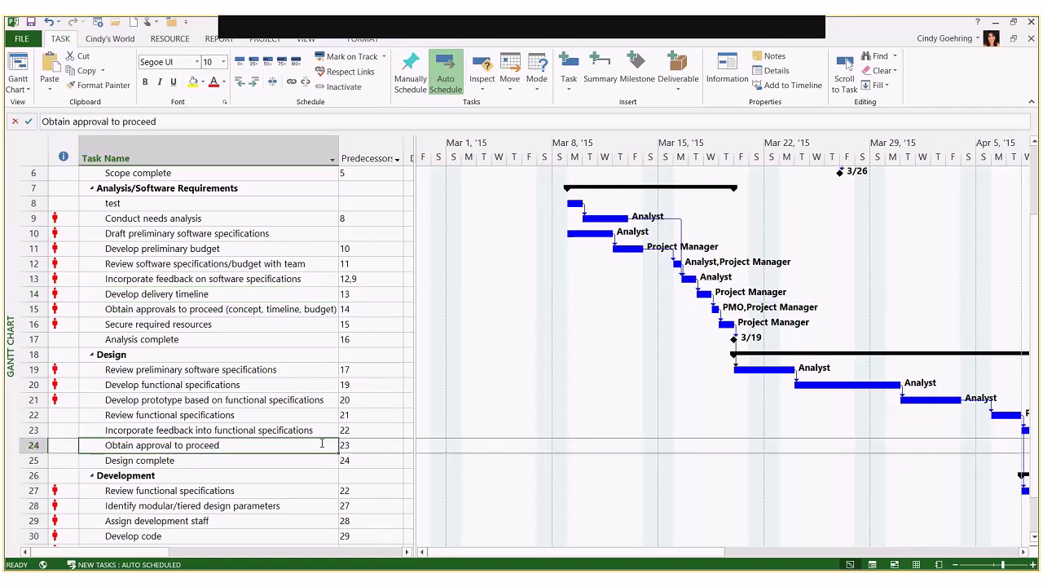
{"action": "scroll", "coordinate": [322, 444], "scroll_direction": "down", "scroll_amount": 2}
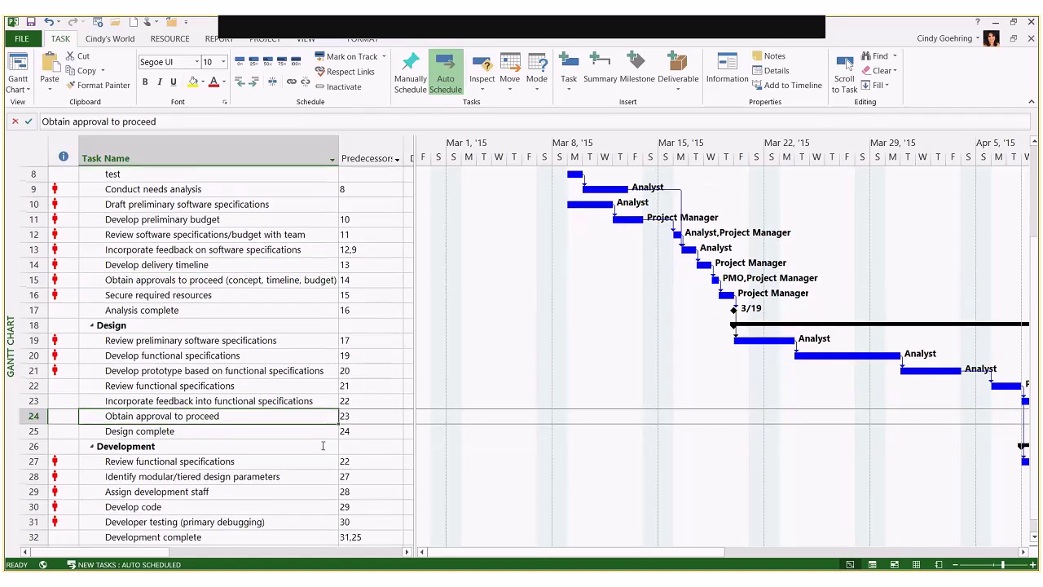
{"action": "left_click_drag", "start_coordinate": [405, 435], "coordinate": [703, 460]}
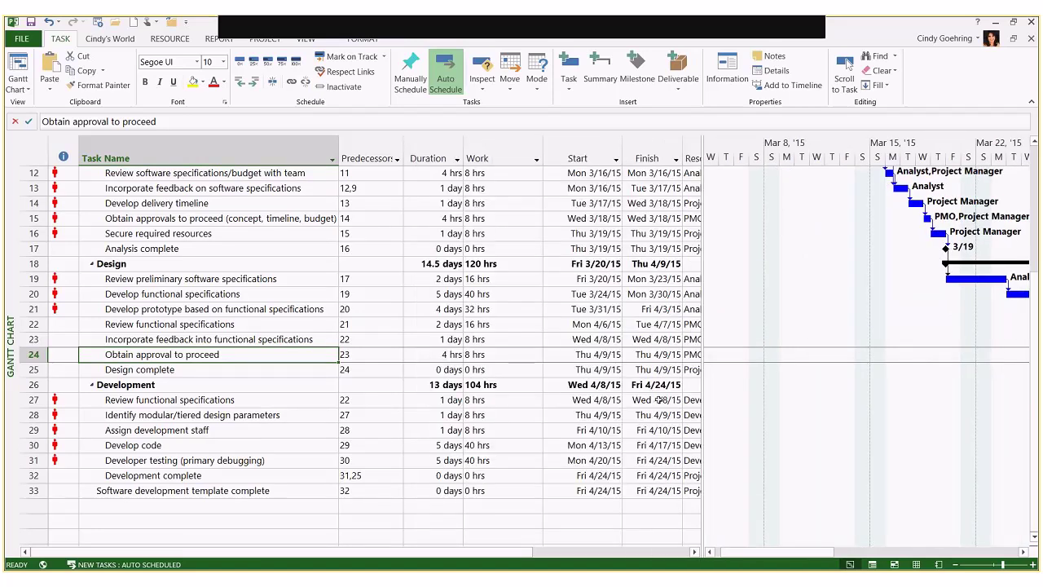
Scroll the chart to Review functional specifications and select its Wed 4/8/15 start date
{"action": "right_click", "coordinate": [324, 414]}
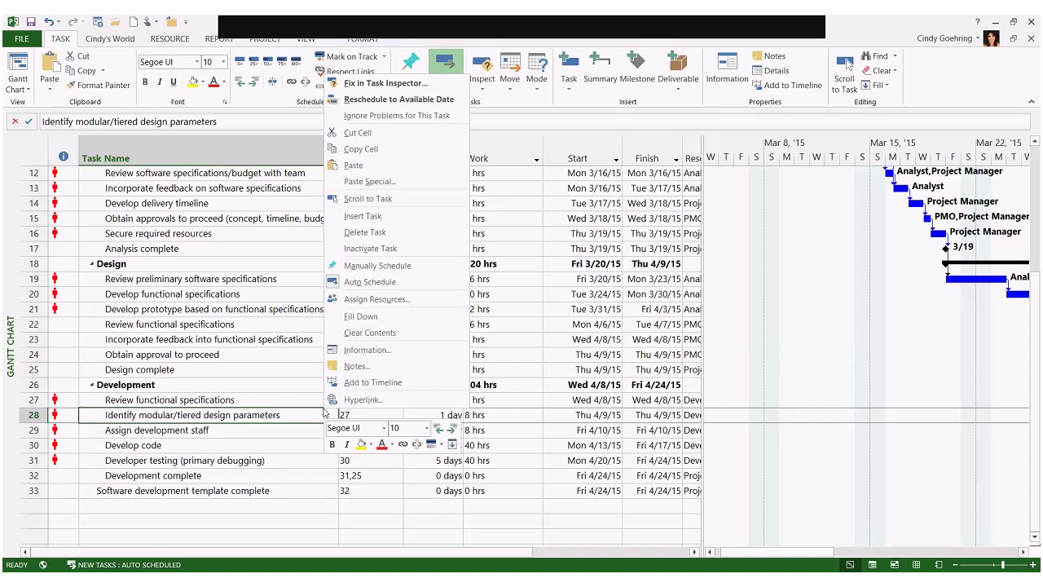
{"action": "right_click", "coordinate": [303, 390]}
{"action": "right_click", "coordinate": [302, 399]}
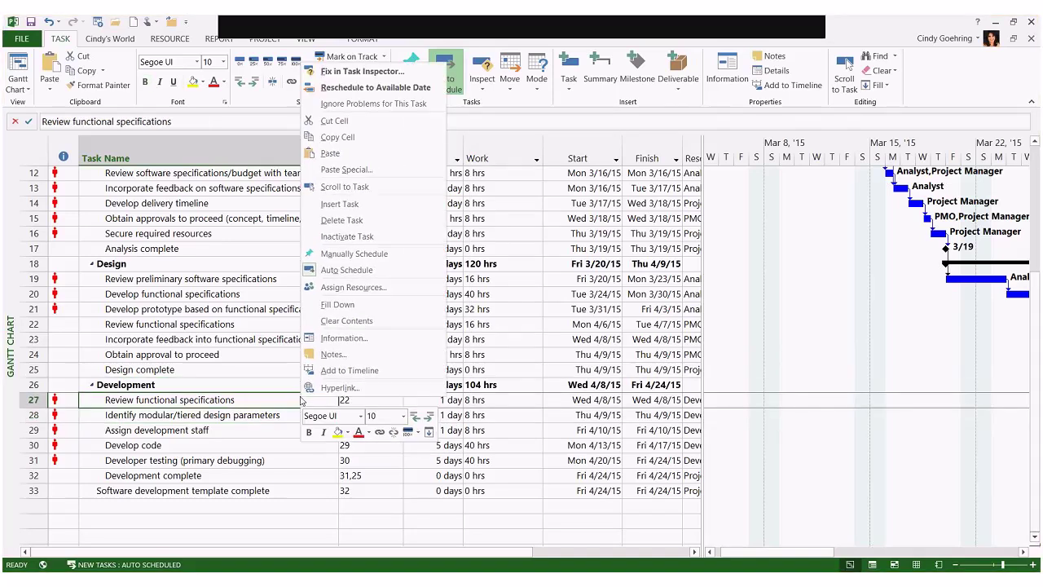
{"action": "left_click", "coordinate": [359, 187]}
{"action": "left_click", "coordinate": [582, 399]}
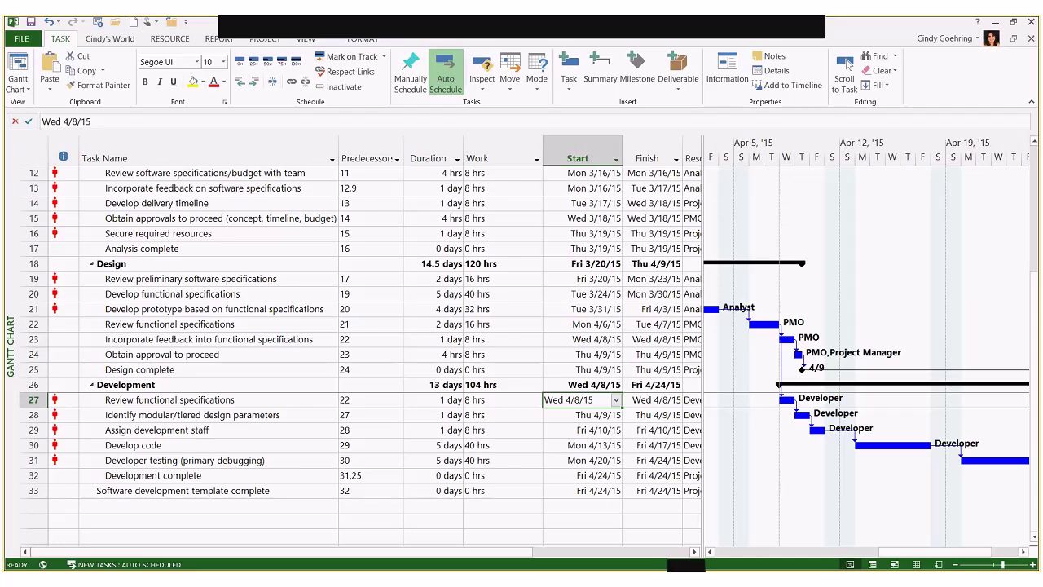
{"action": "left_click", "coordinate": [617, 399]}
{"action": "left_click", "coordinate": [597, 463]}
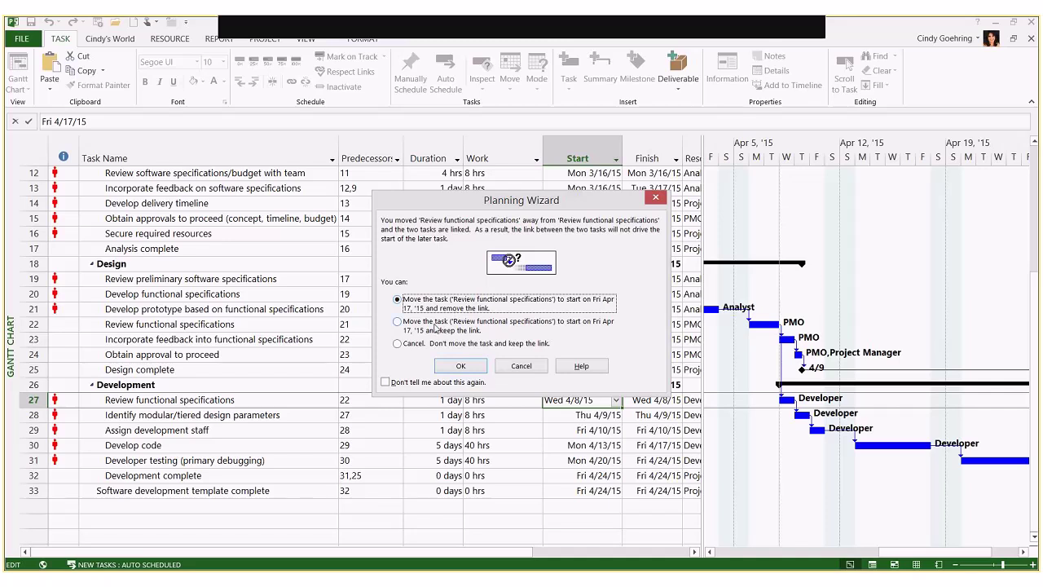
{"action": "left_click", "coordinate": [438, 331]}
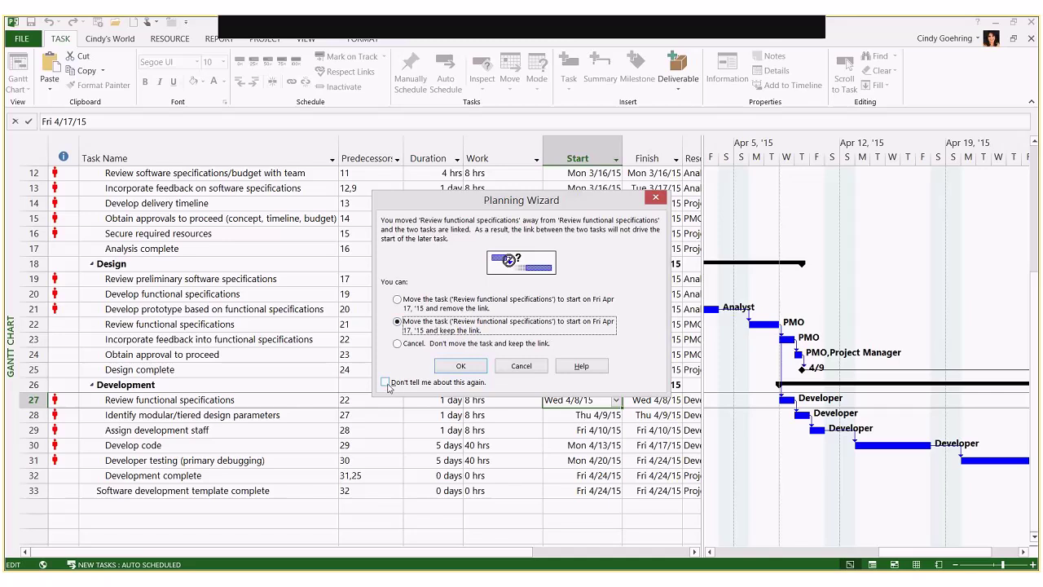
{"action": "left_click", "coordinate": [459, 368]}
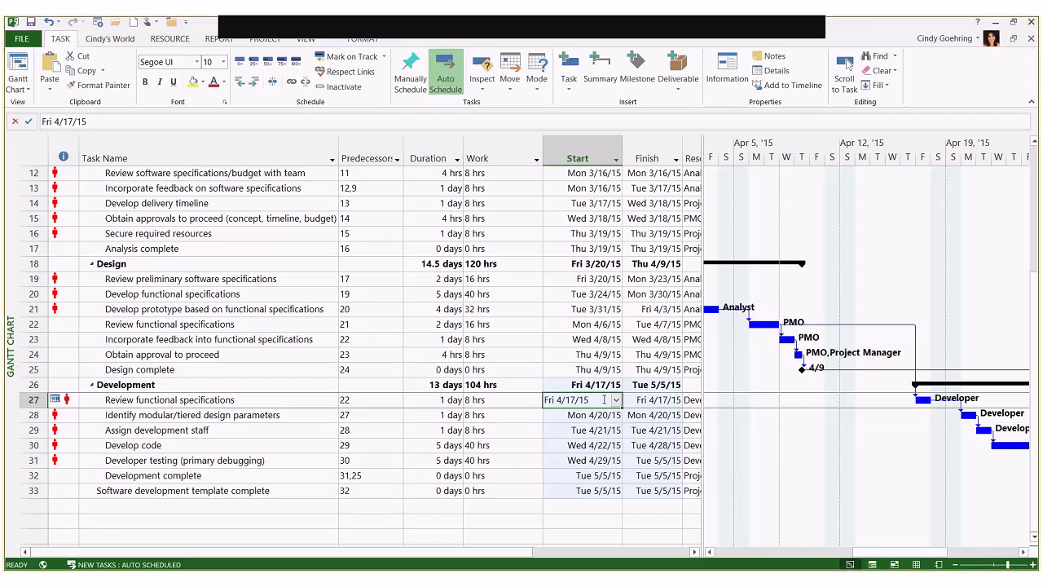
{"action": "mouse_move", "coordinate": [54, 399]}
{"action": "left_click", "coordinate": [676, 401]}
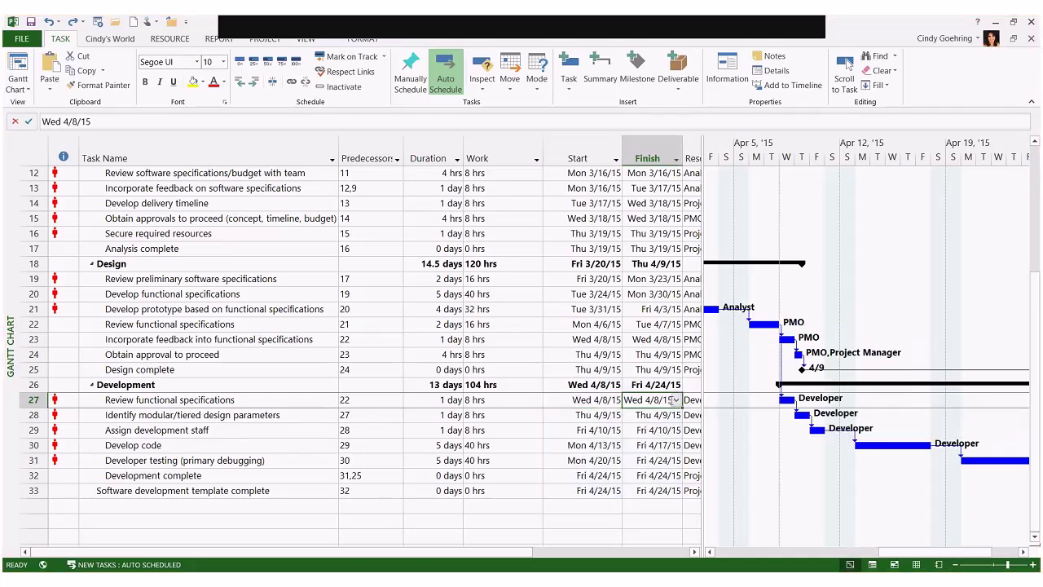
{"action": "left_click", "coordinate": [676, 401]}
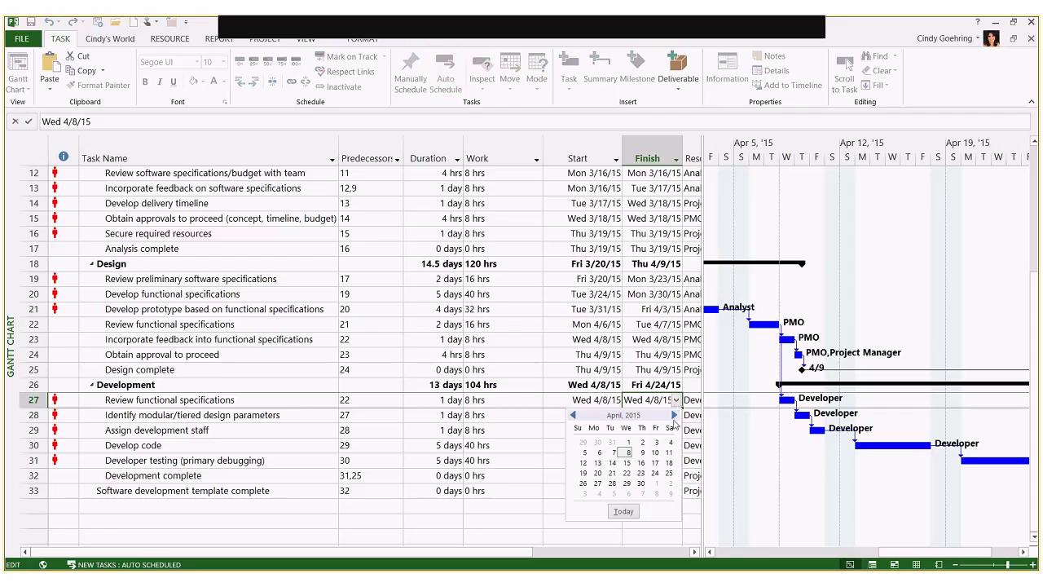
{"action": "left_click", "coordinate": [654, 463]}
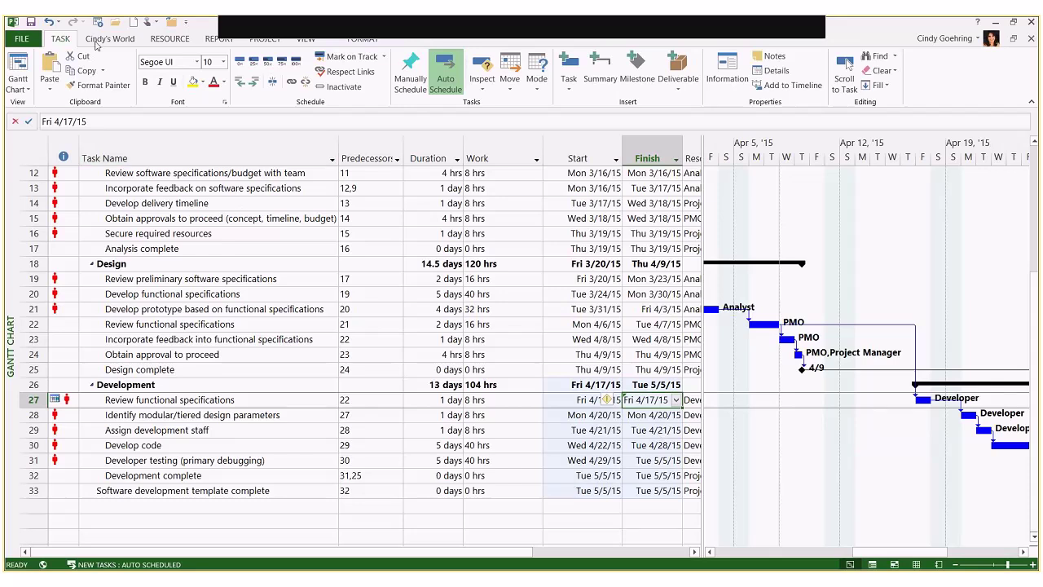
{"action": "left_click", "coordinate": [48, 22]}
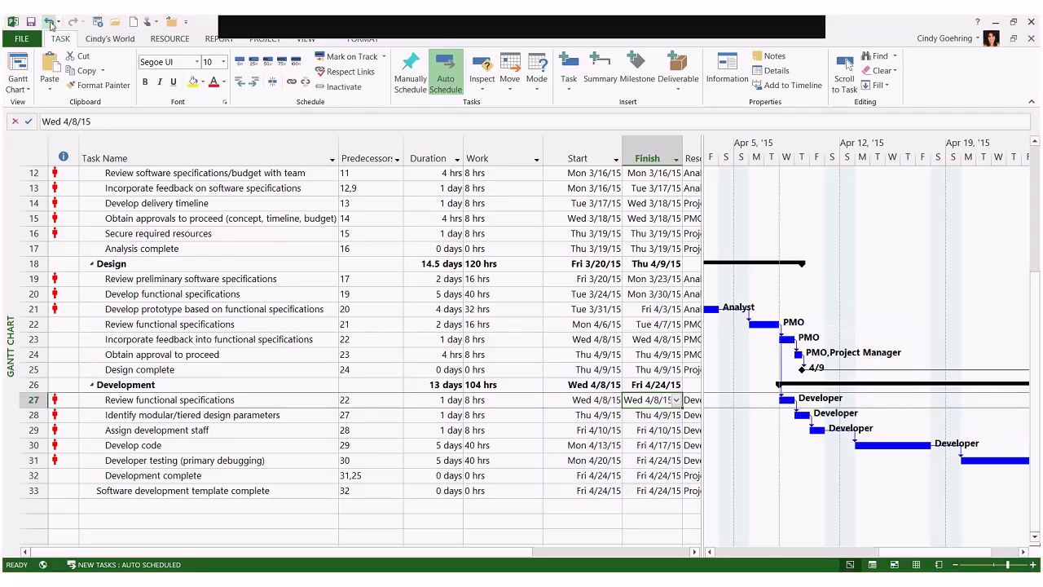
{"action": "left_click", "coordinate": [539, 419]}
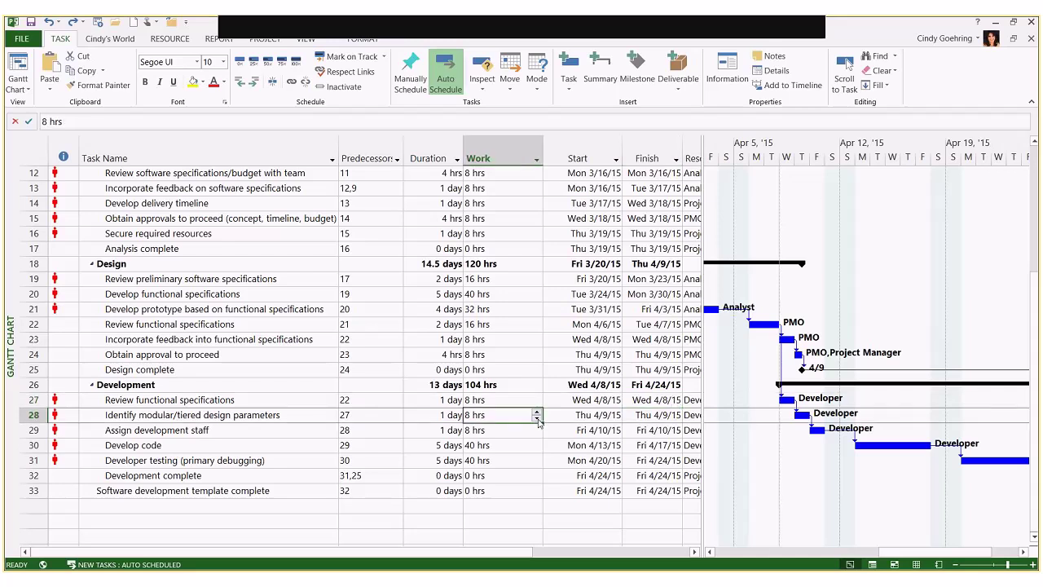
{"action": "scroll", "coordinate": [538, 419], "scroll_direction": "down", "scroll_amount": 1}
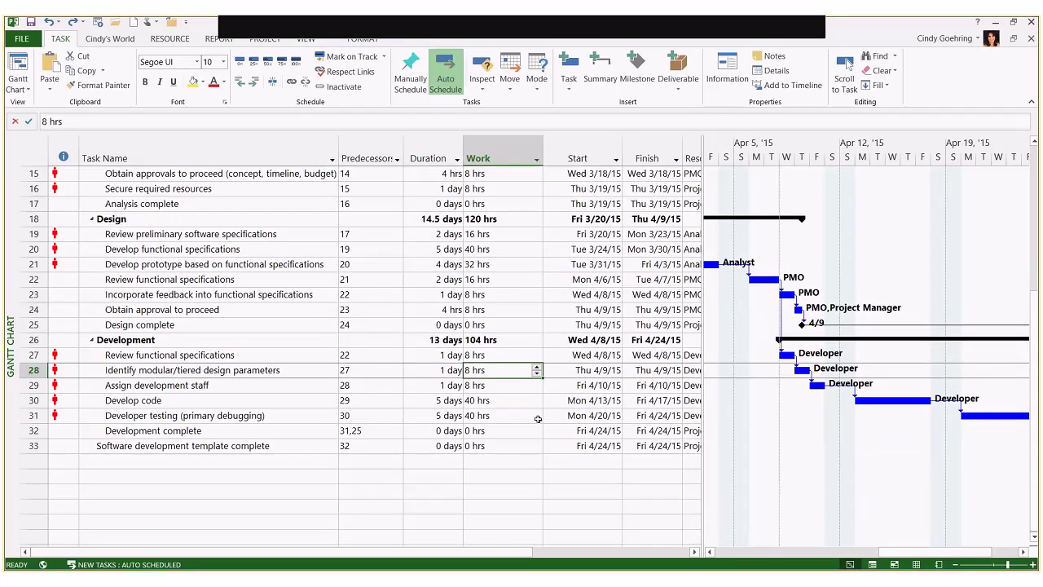
{"action": "right_click", "coordinate": [314, 445]}
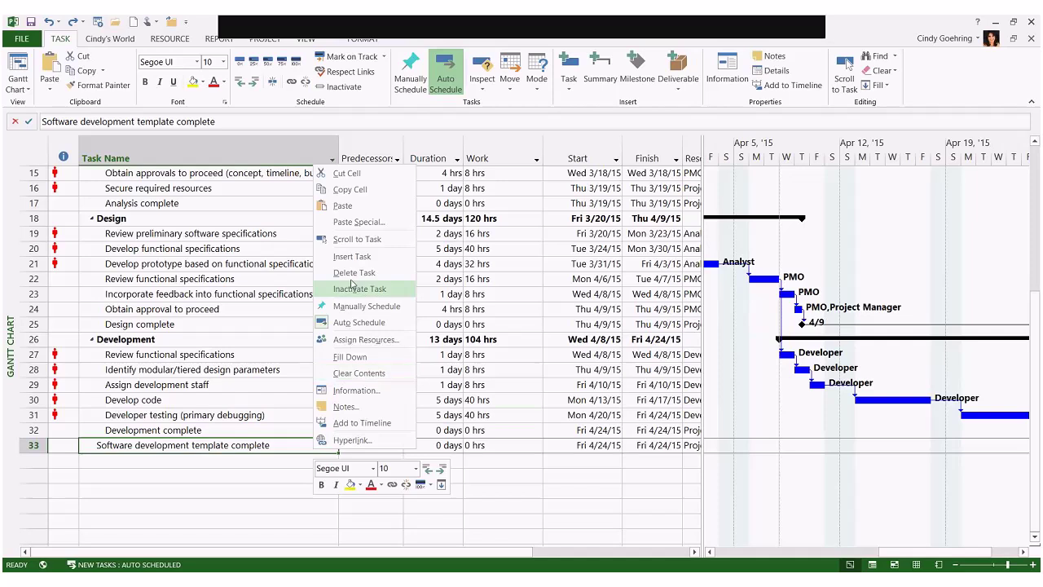
Give the Software development template complete milestone a deadline of Tue 4/28/15
{"action": "left_click", "coordinate": [352, 238]}
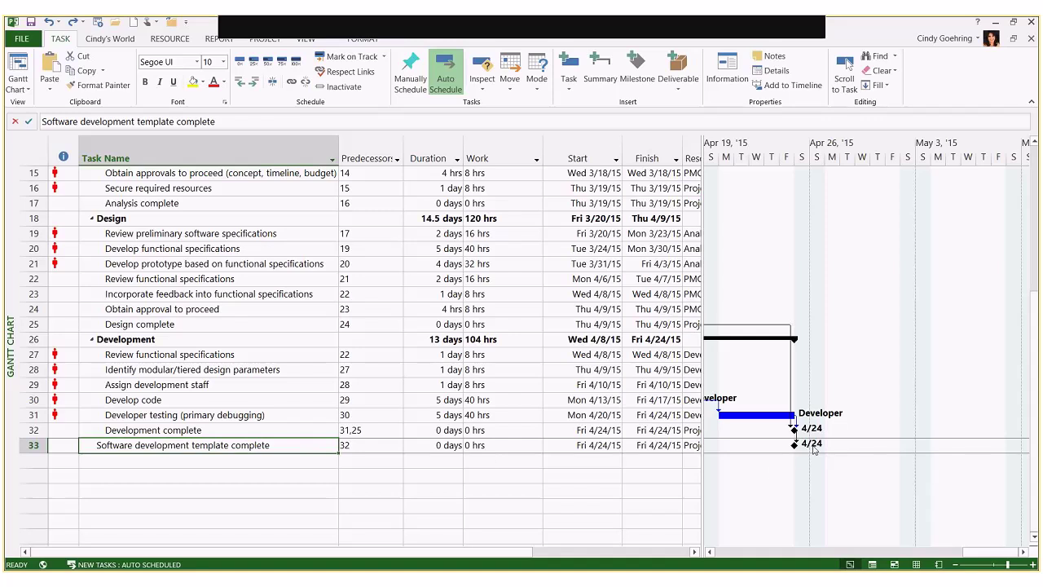
{"action": "double_click", "coordinate": [310, 448]}
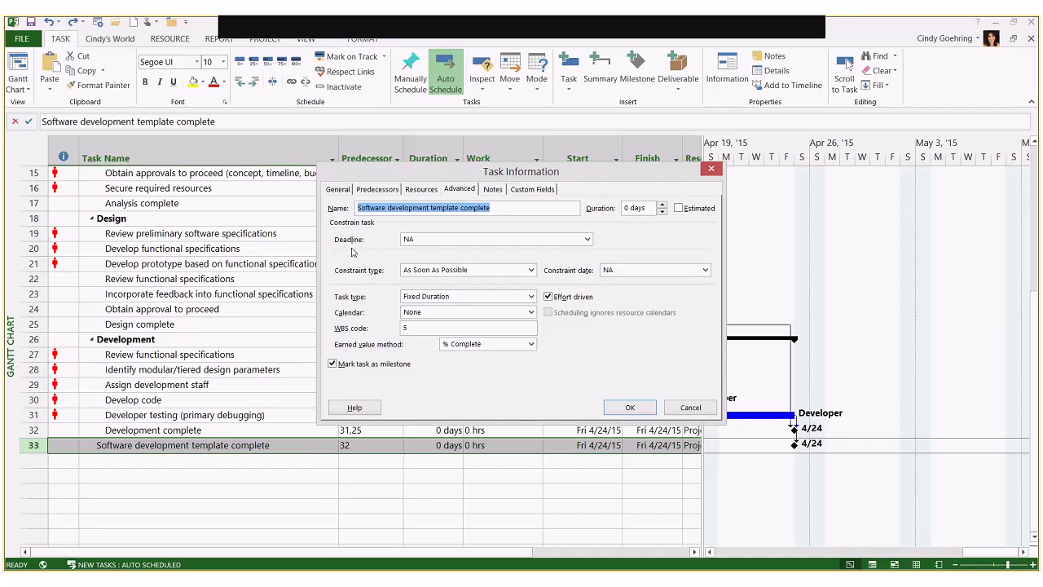
{"action": "left_click", "coordinate": [586, 240]}
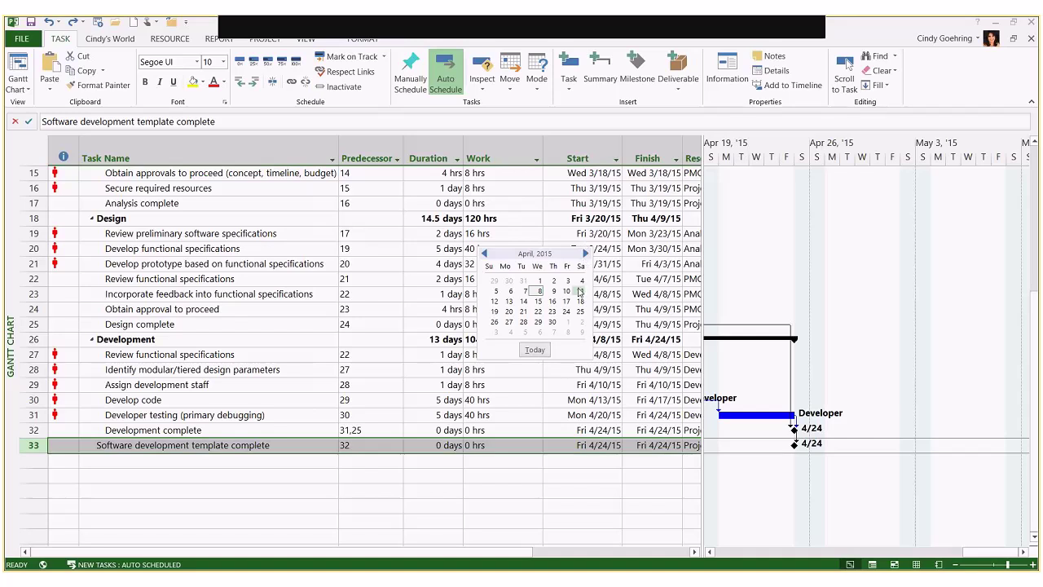
{"action": "left_click", "coordinate": [523, 322]}
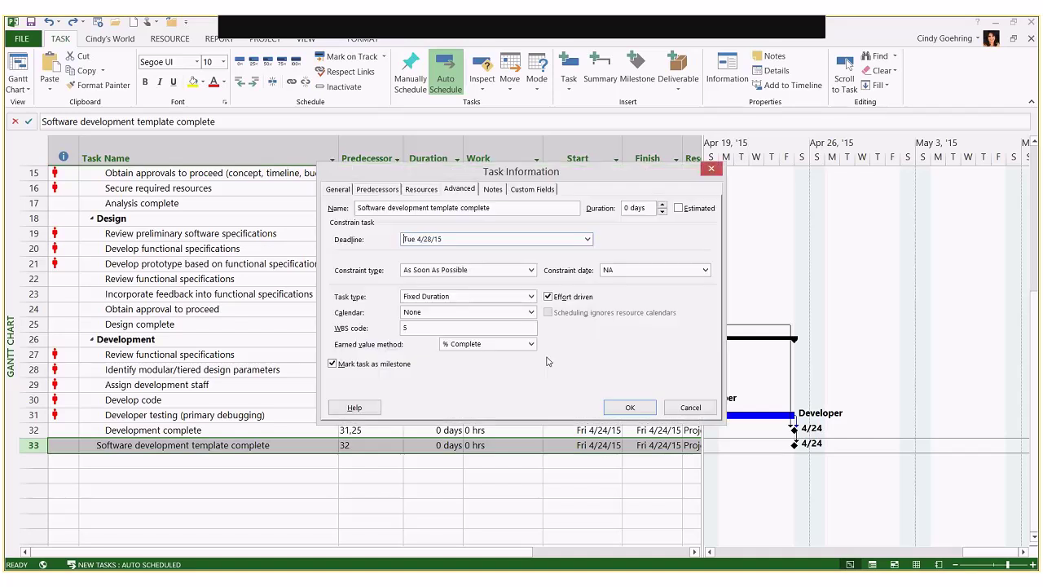
{"action": "left_click", "coordinate": [636, 406]}
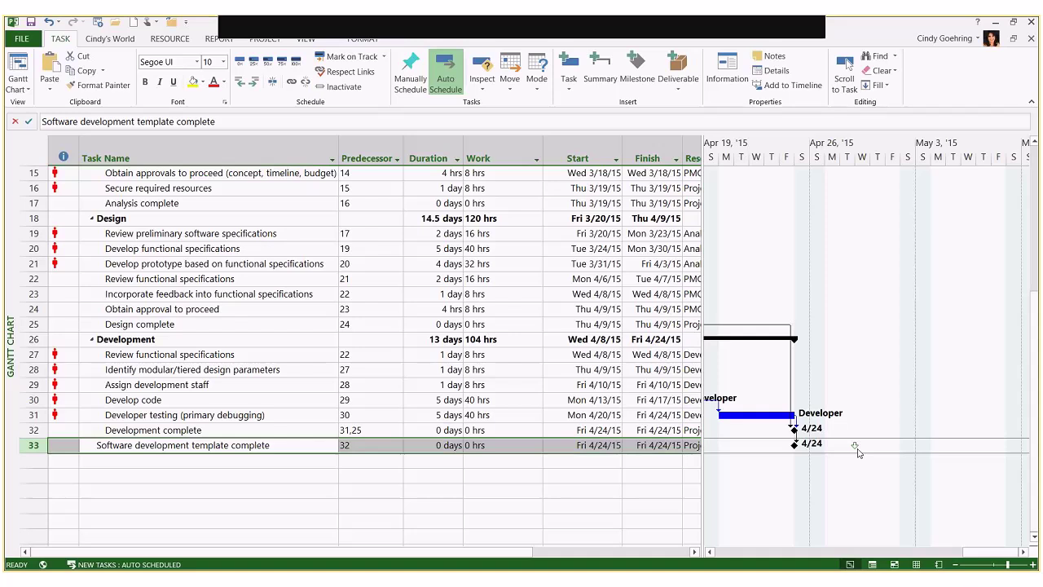
{"action": "left_click", "coordinate": [696, 553]}
{"action": "left_click", "coordinate": [697, 553]}
{"action": "left_click", "coordinate": [710, 553]}
{"action": "left_click", "coordinate": [710, 553]}
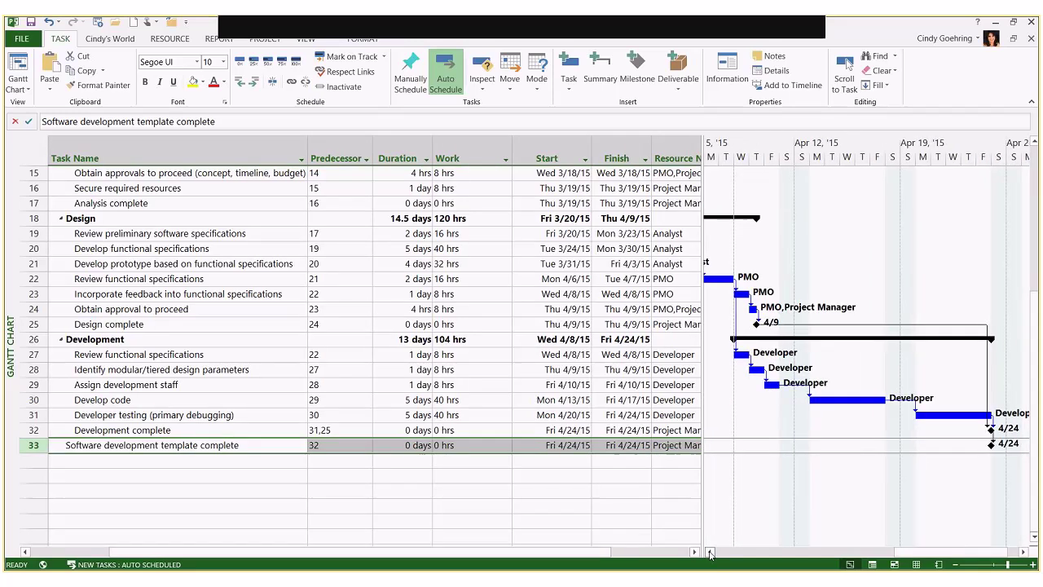
{"action": "left_click", "coordinate": [1023, 552]}
{"action": "left_click", "coordinate": [1023, 552]}
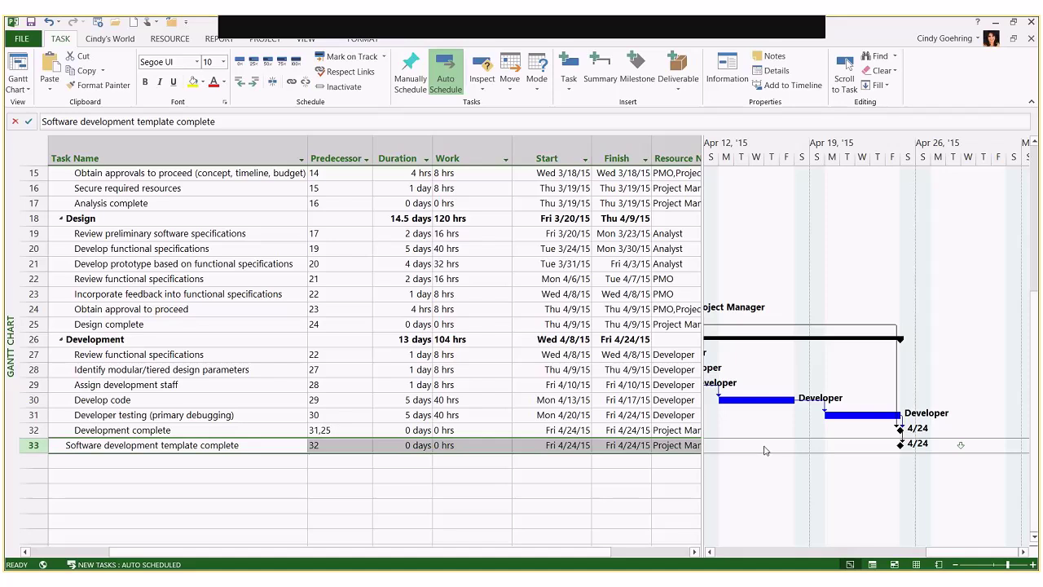
{"action": "left_click", "coordinate": [425, 398]}
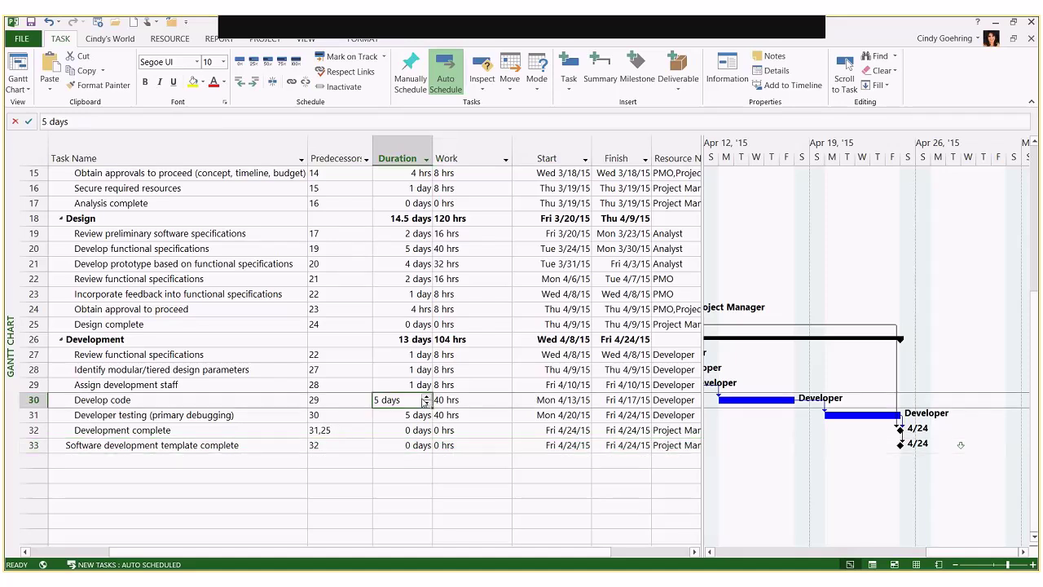
{"action": "type", "text": "10"}
{"action": "key", "text": "Return"}
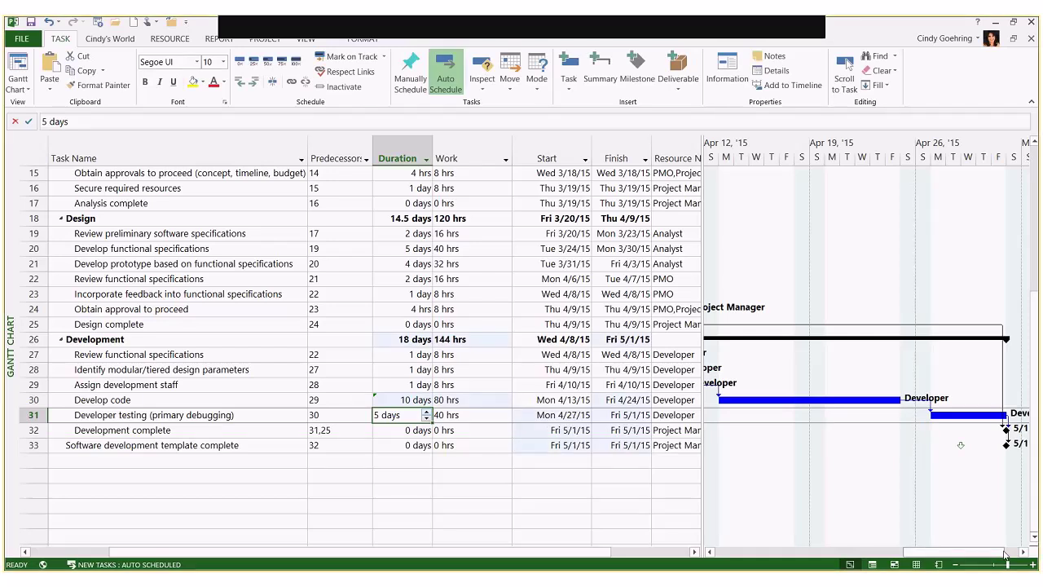
{"action": "left_click", "coordinate": [1005, 555]}
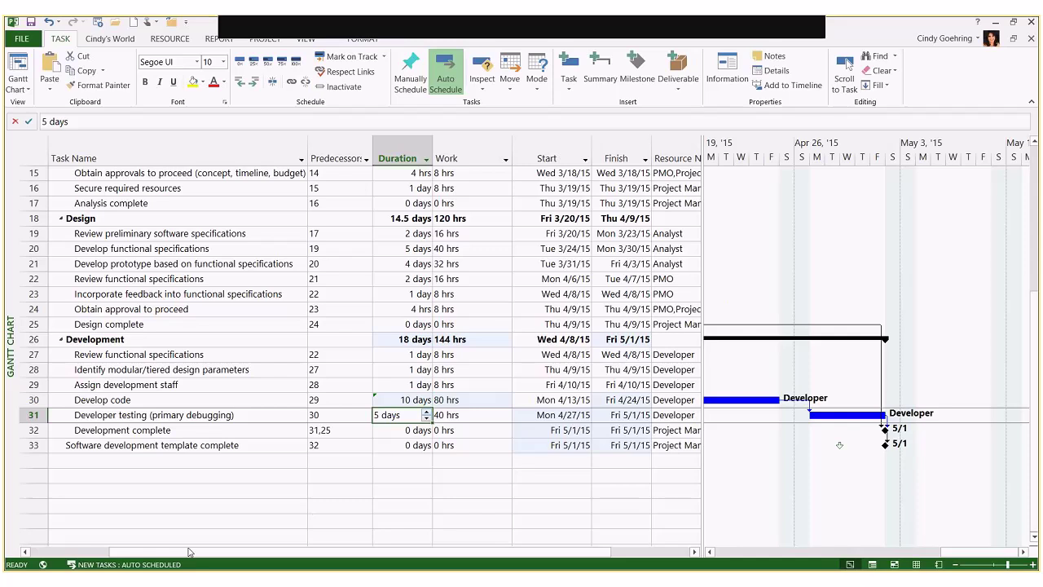
{"action": "left_click_drag", "start_coordinate": [191, 552], "coordinate": [81, 549]}
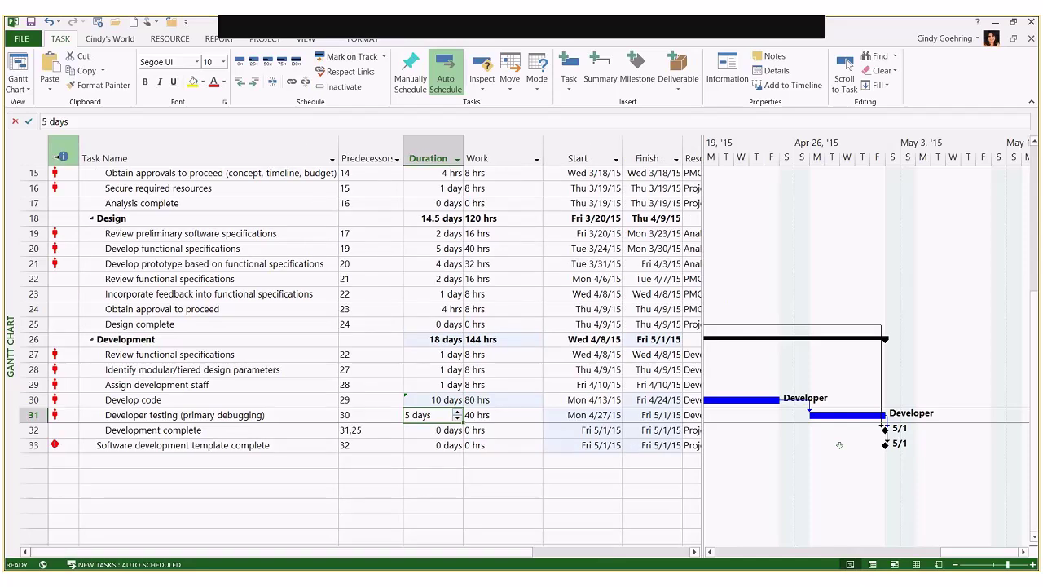
{"action": "mouse_move", "coordinate": [59, 445]}
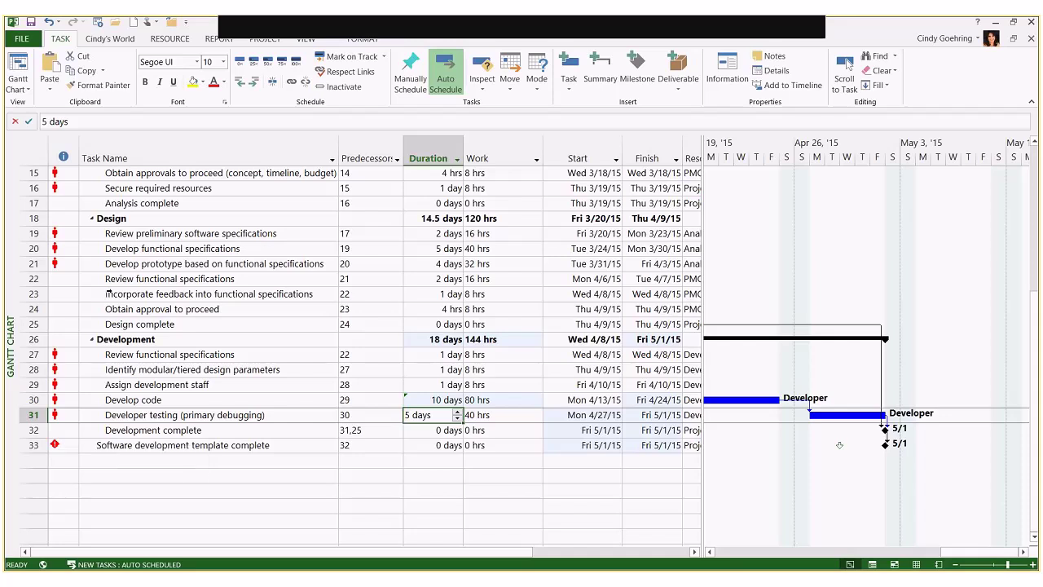
{"action": "left_click", "coordinate": [50, 22]}
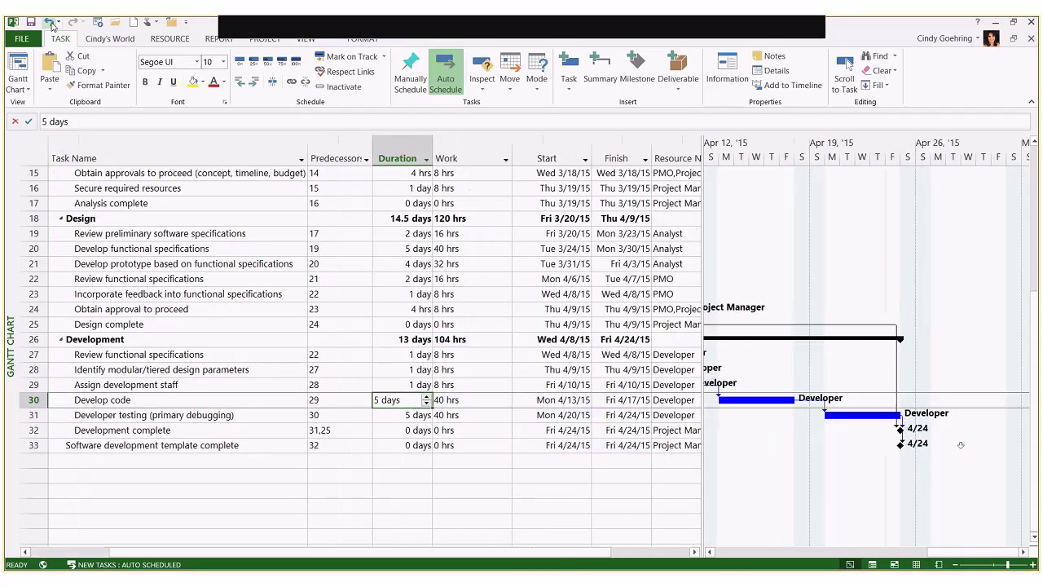
{"action": "left_click", "coordinate": [49, 23]}
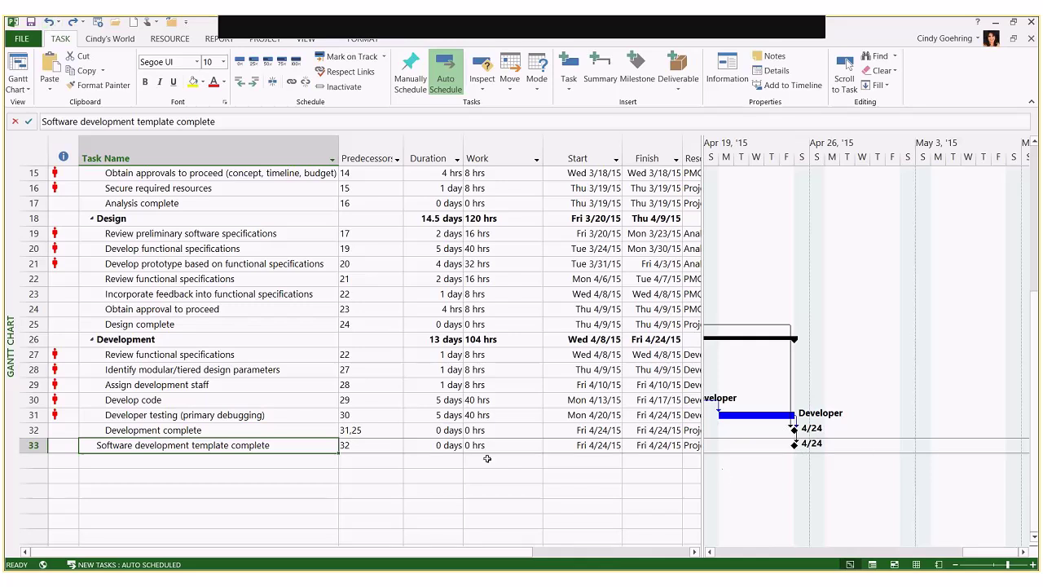
Constrain Software development template complete to Finish No Later Than 4/28/15
{"action": "double_click", "coordinate": [311, 449]}
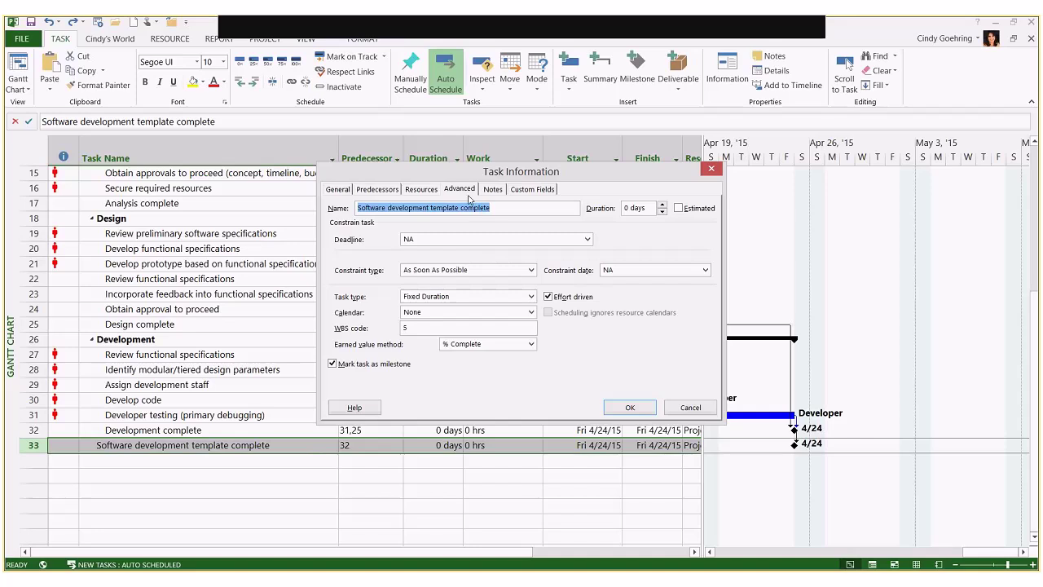
{"action": "left_click", "coordinate": [434, 277]}
{"action": "left_click", "coordinate": [435, 271]}
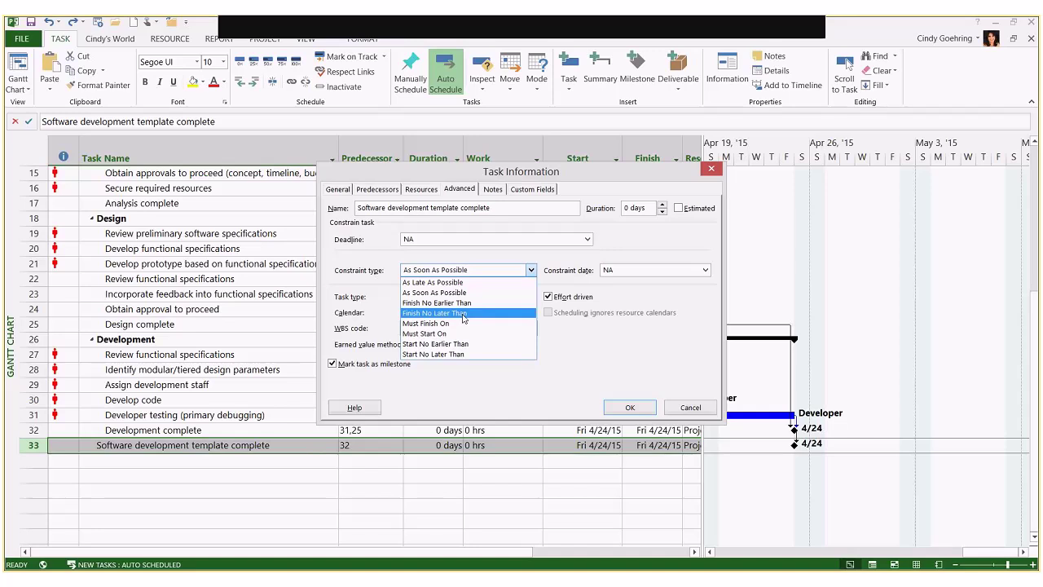
{"action": "left_click", "coordinate": [463, 319]}
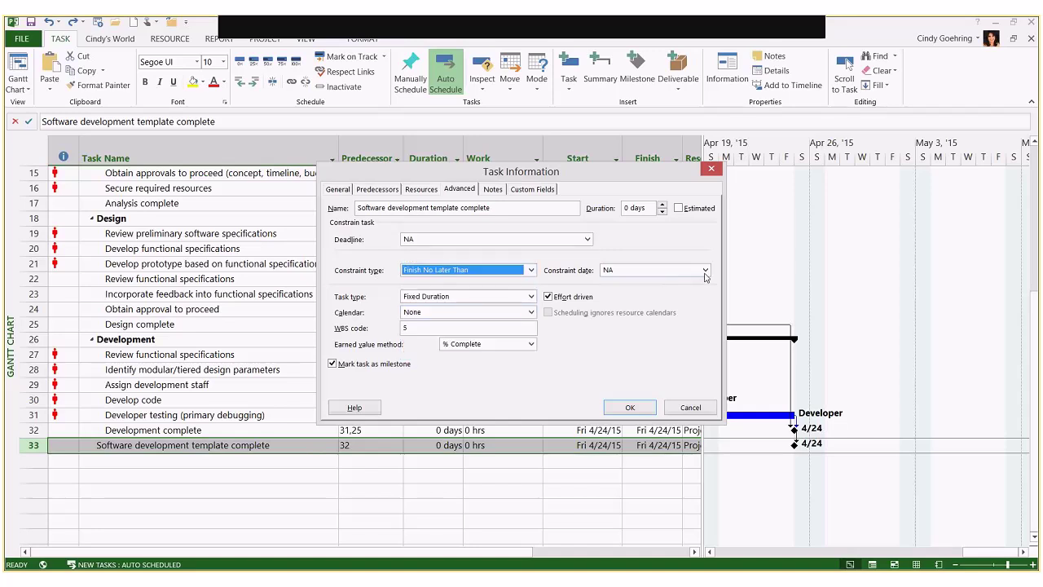
{"action": "left_click", "coordinate": [705, 270]}
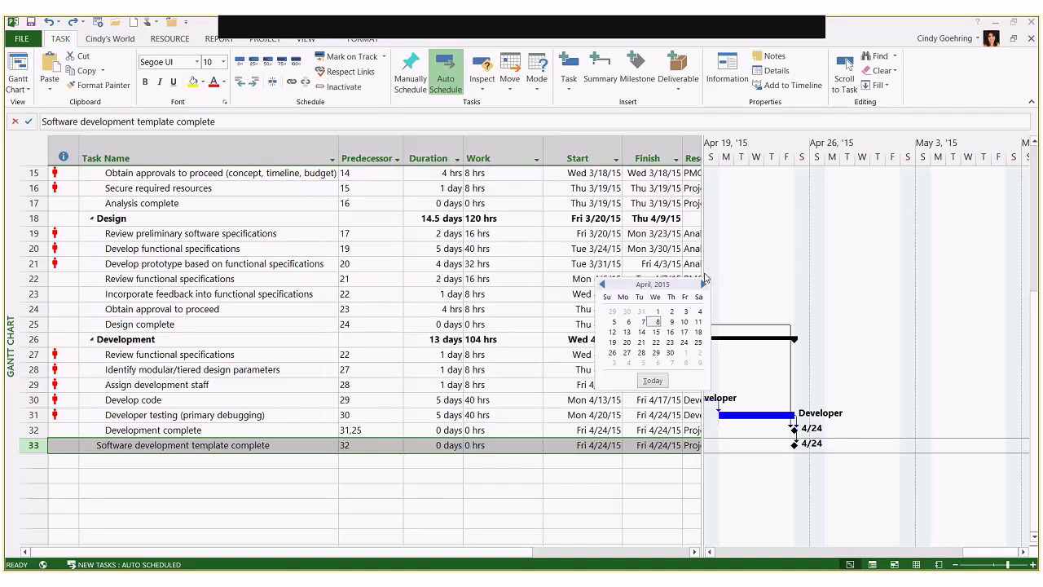
{"action": "left_click", "coordinate": [642, 354]}
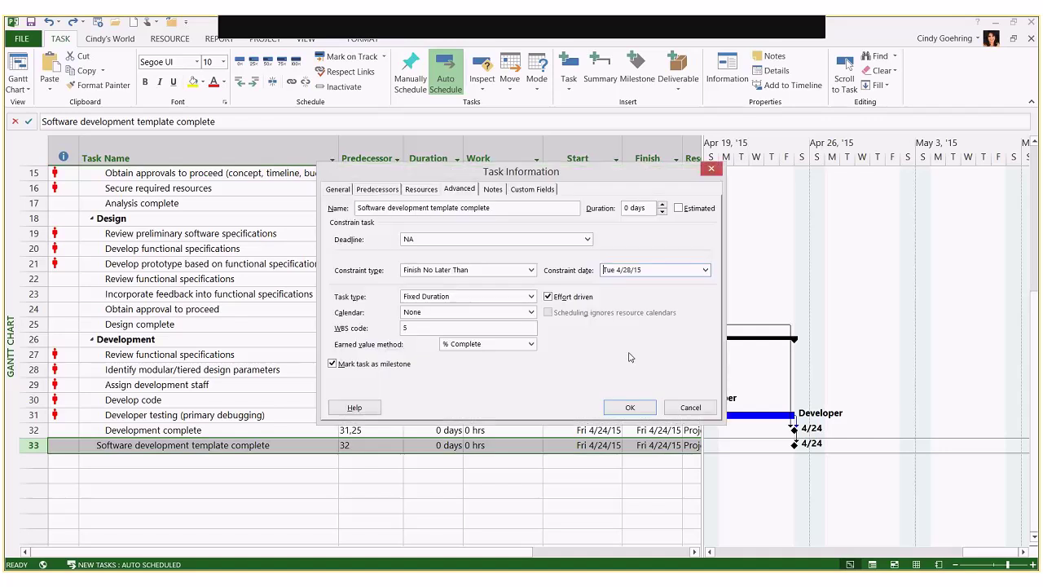
{"action": "left_click", "coordinate": [628, 409]}
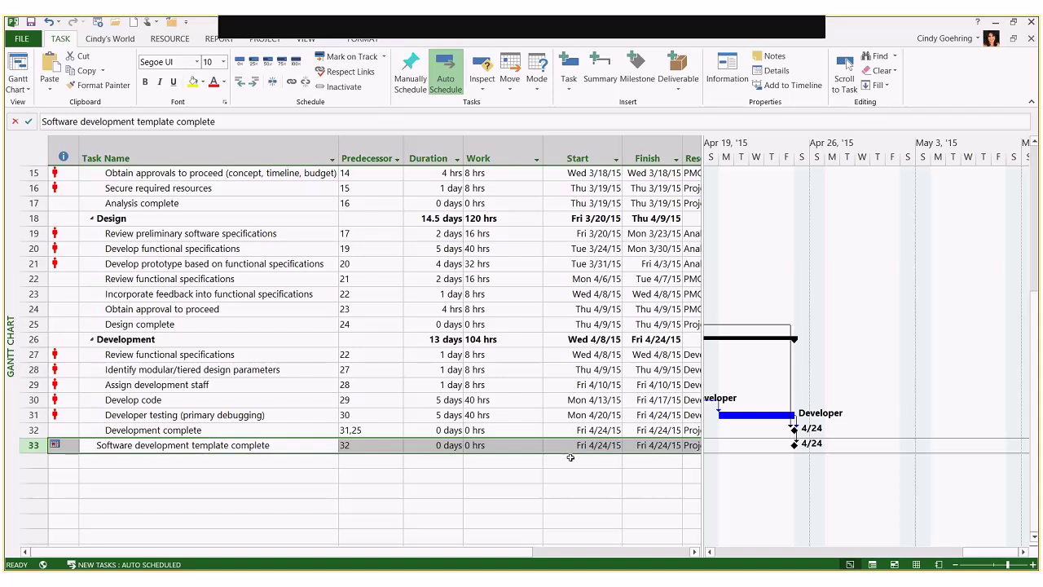
{"action": "left_click", "coordinate": [187, 445]}
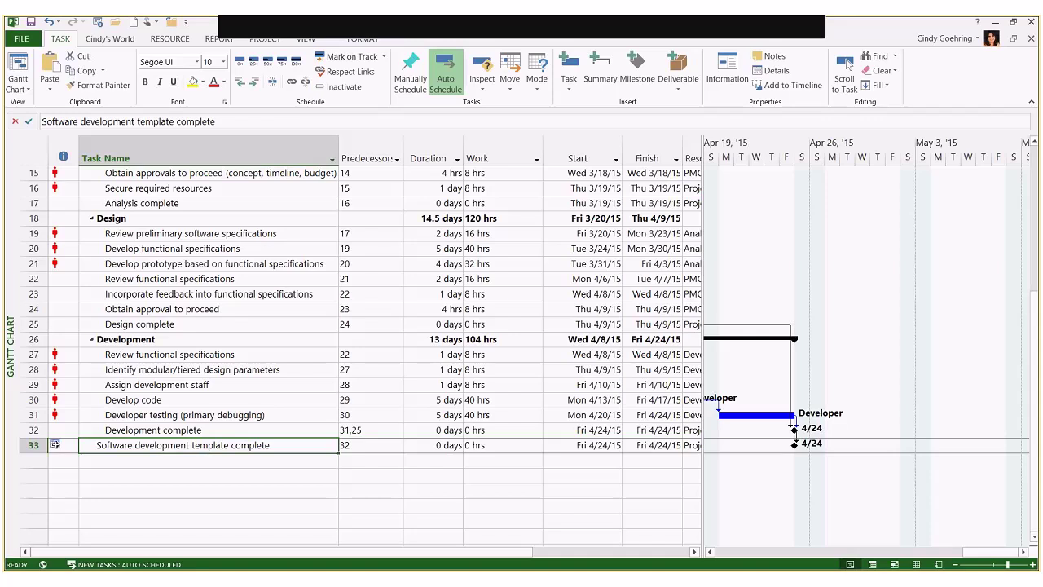
Set Develop code to 10 days and let the 4/28 constraint conflict stand, pushing Development to 5/1/15
{"action": "mouse_move", "coordinate": [55, 445]}
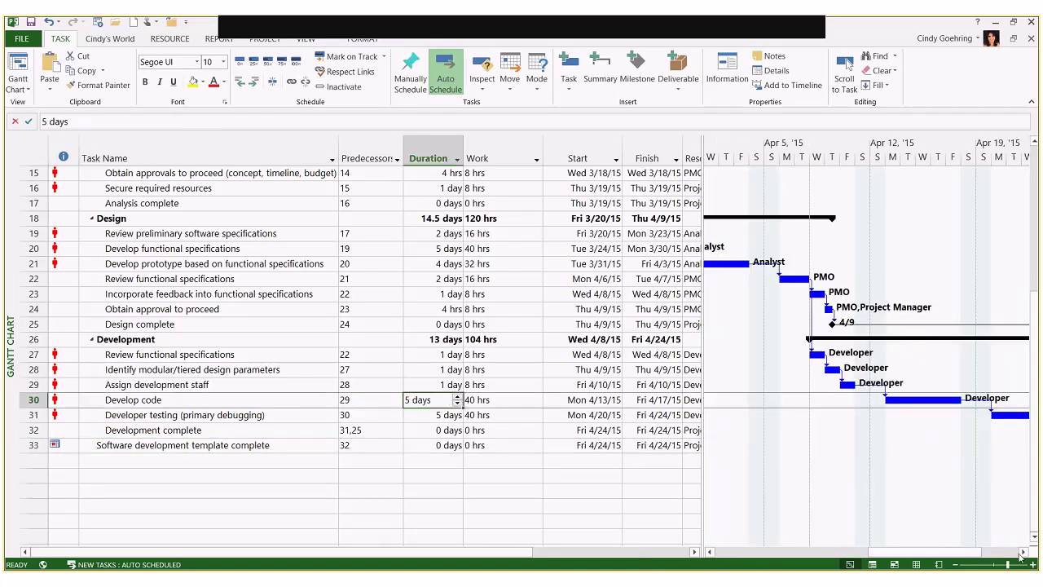
{"action": "left_click", "coordinate": [1024, 553]}
{"action": "left_click_drag", "start_coordinate": [1023, 553], "coordinate": [1024, 552]}
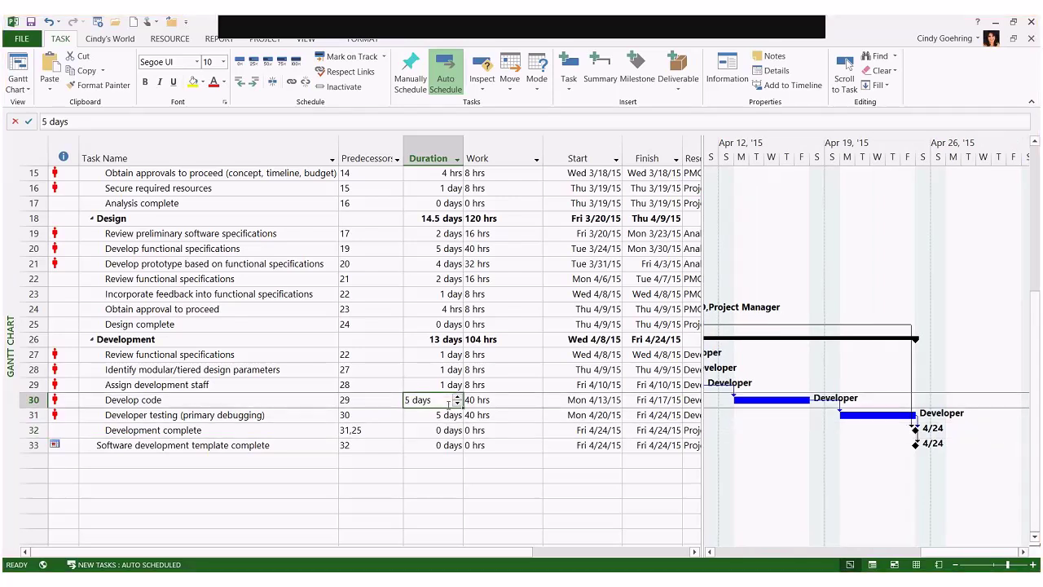
{"action": "type", "text": "10 days"}
{"action": "key", "text": "Return"}
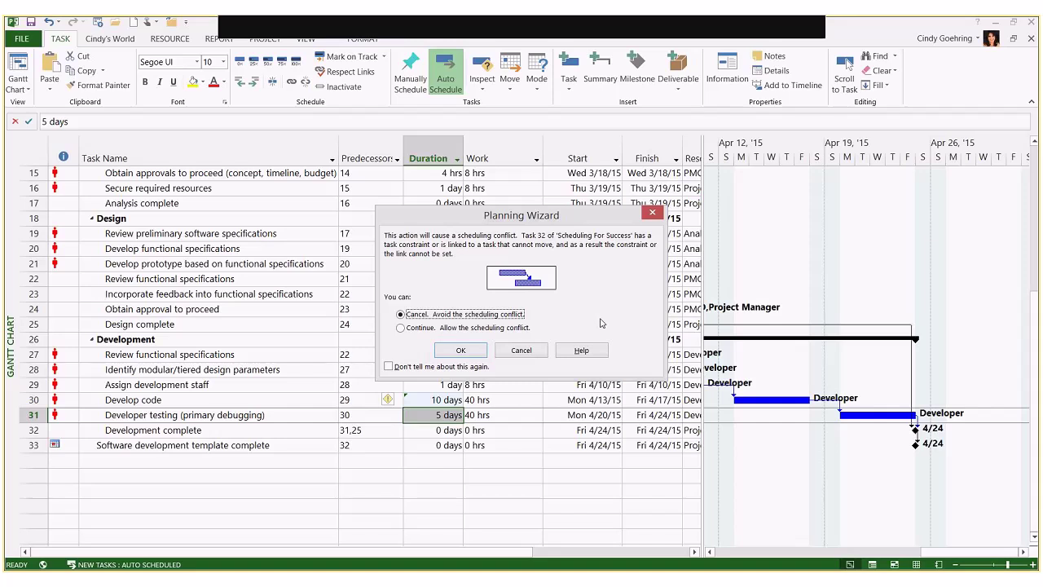
{"action": "left_click", "coordinate": [528, 328]}
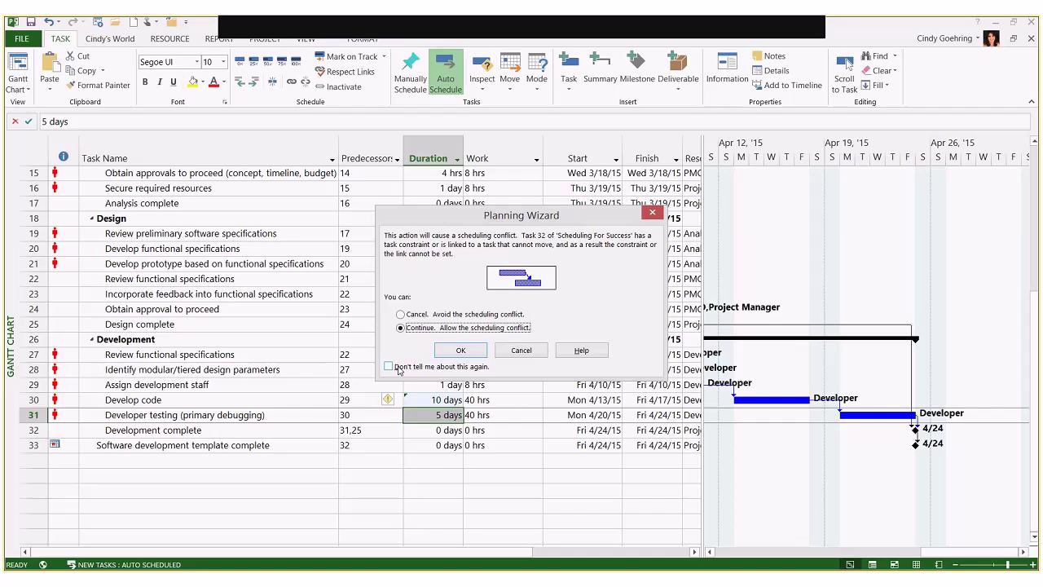
{"action": "left_click", "coordinate": [461, 351]}
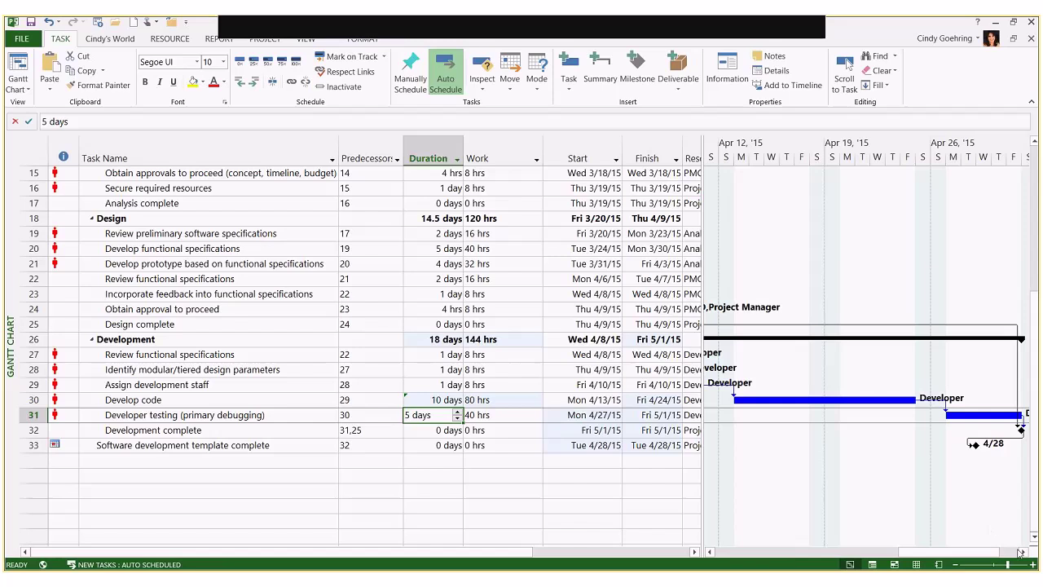
{"action": "left_click", "coordinate": [1019, 552]}
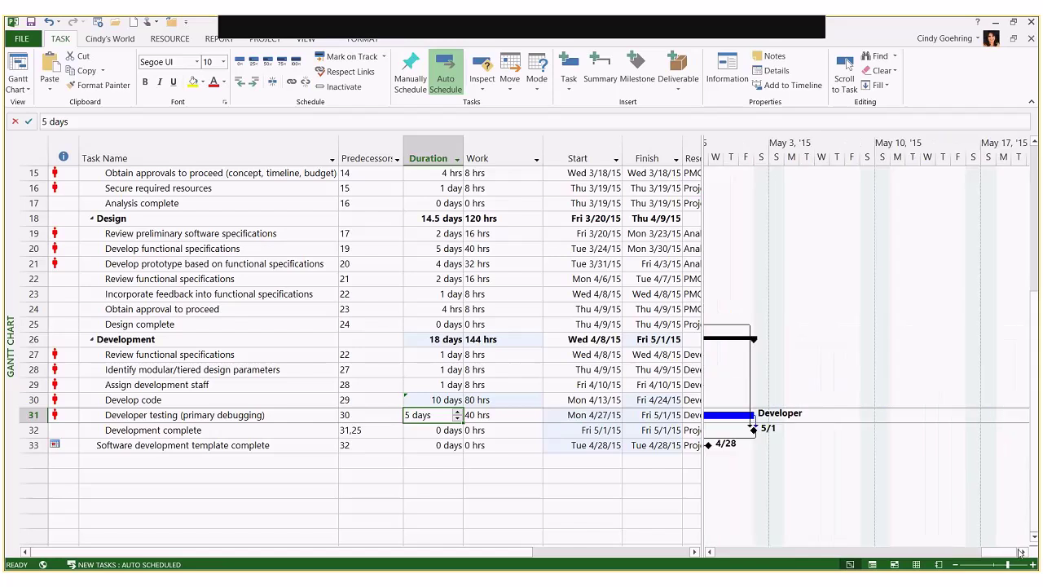
{"action": "left_click", "coordinate": [708, 552]}
{"action": "left_click", "coordinate": [708, 552]}
{"action": "left_click", "coordinate": [709, 552]}
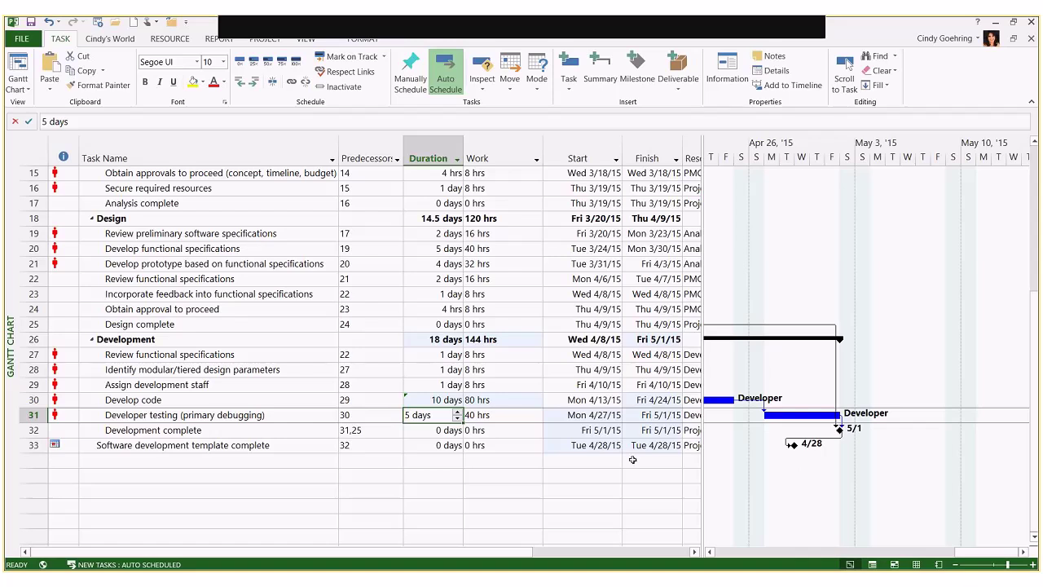
{"action": "left_click", "coordinate": [514, 460]}
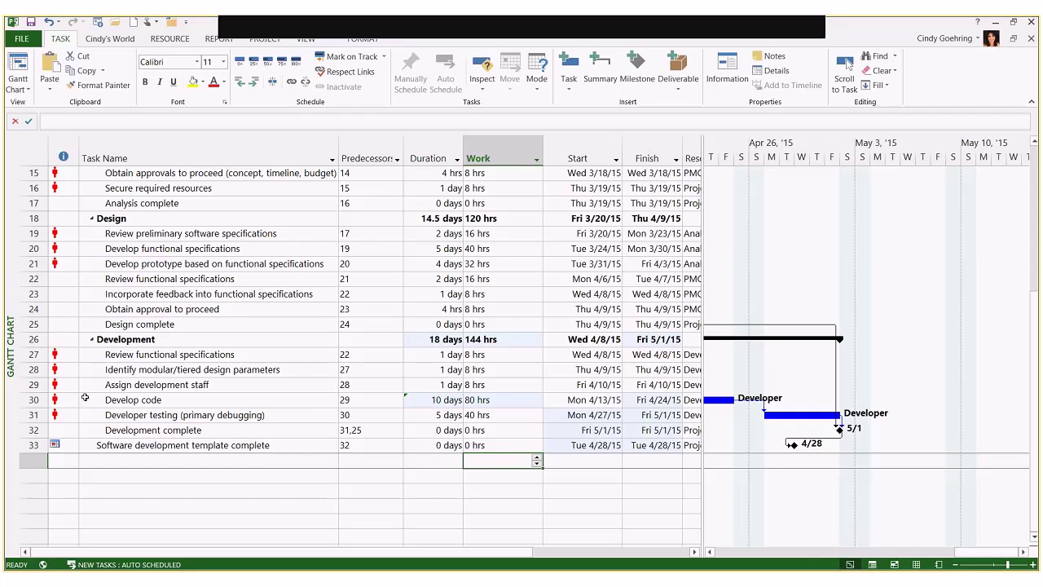
Reset the template complete milestone's constraint to As Soon As Possible
{"action": "mouse_move", "coordinate": [71, 446]}
{"action": "double_click", "coordinate": [279, 445]}
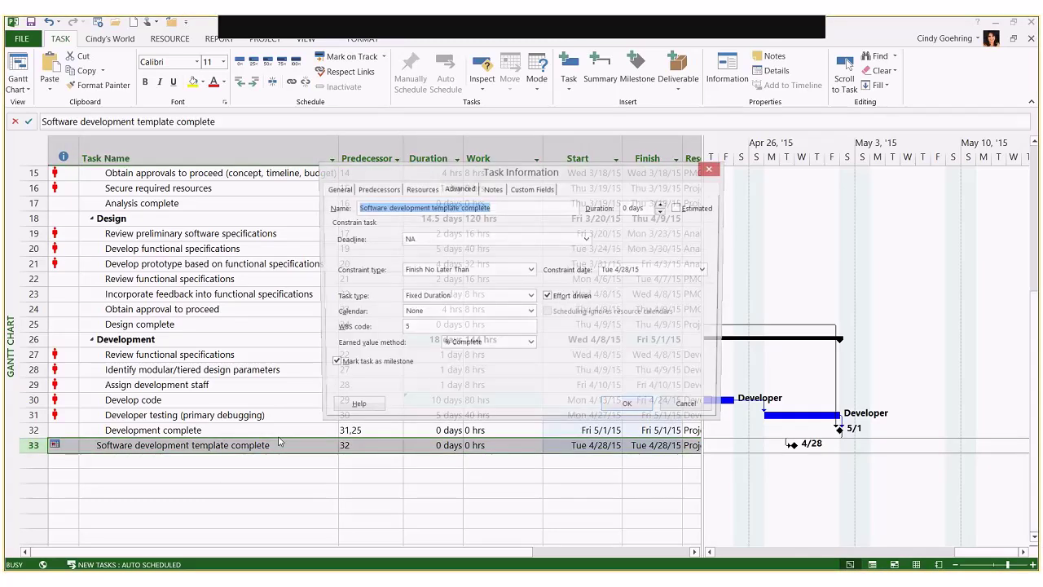
{"action": "left_click", "coordinate": [494, 272]}
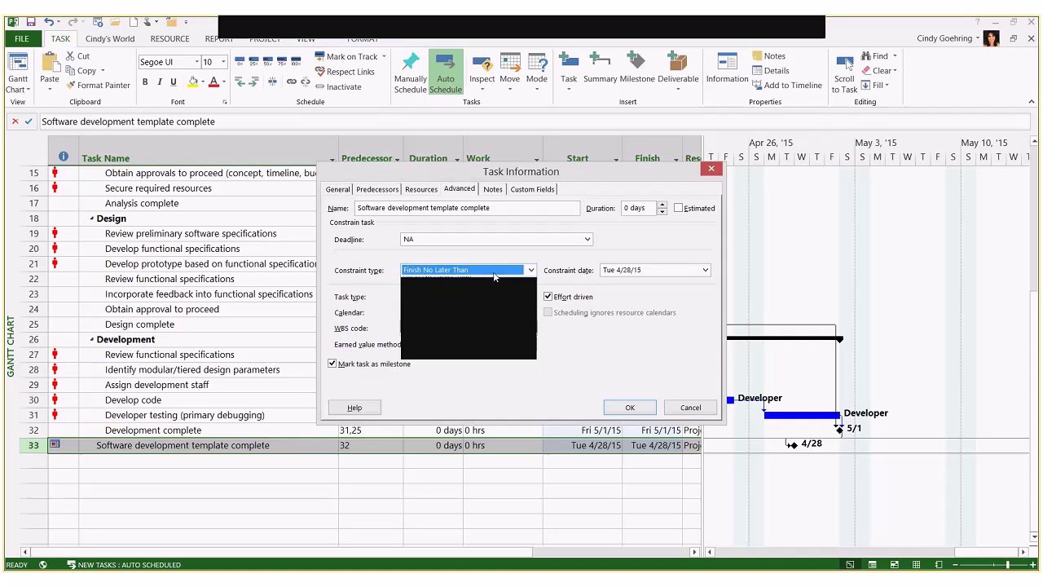
{"action": "left_click", "coordinate": [493, 293]}
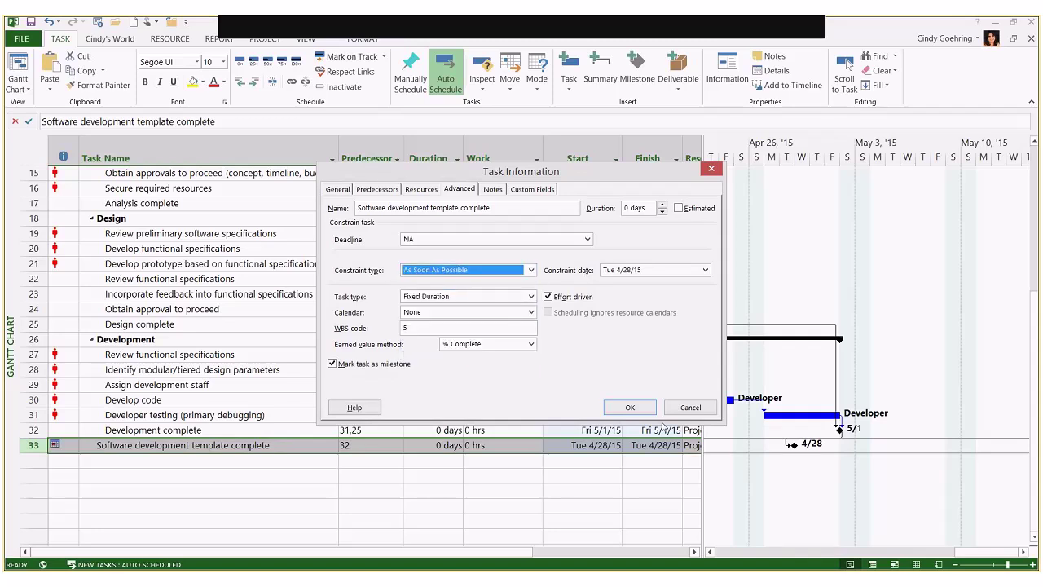
{"action": "left_click", "coordinate": [647, 411]}
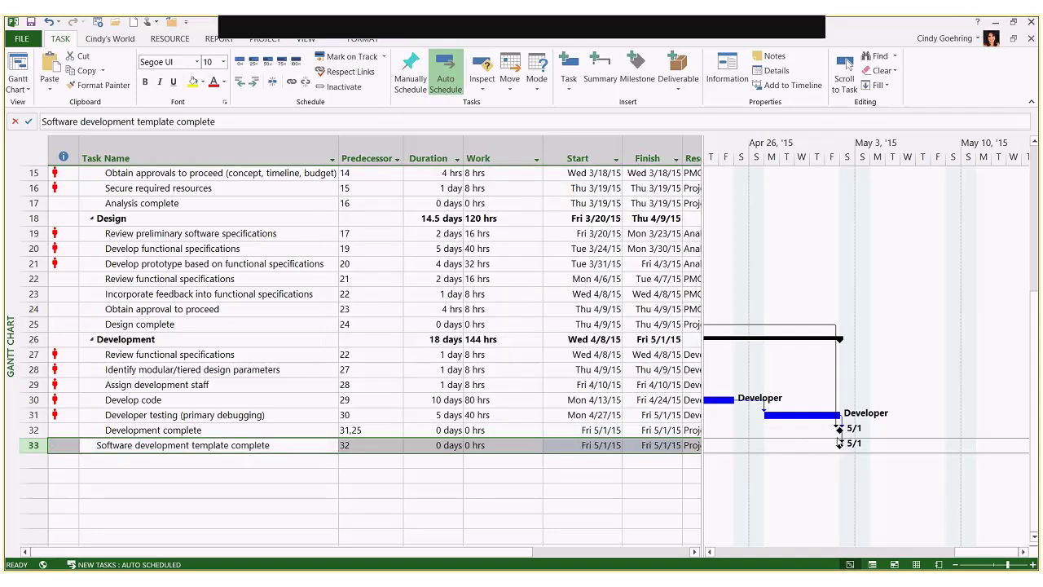
Change Develop code's duration back to 5 days, so Development ends Fri 4/24/15
{"action": "left_click", "coordinate": [450, 401]}
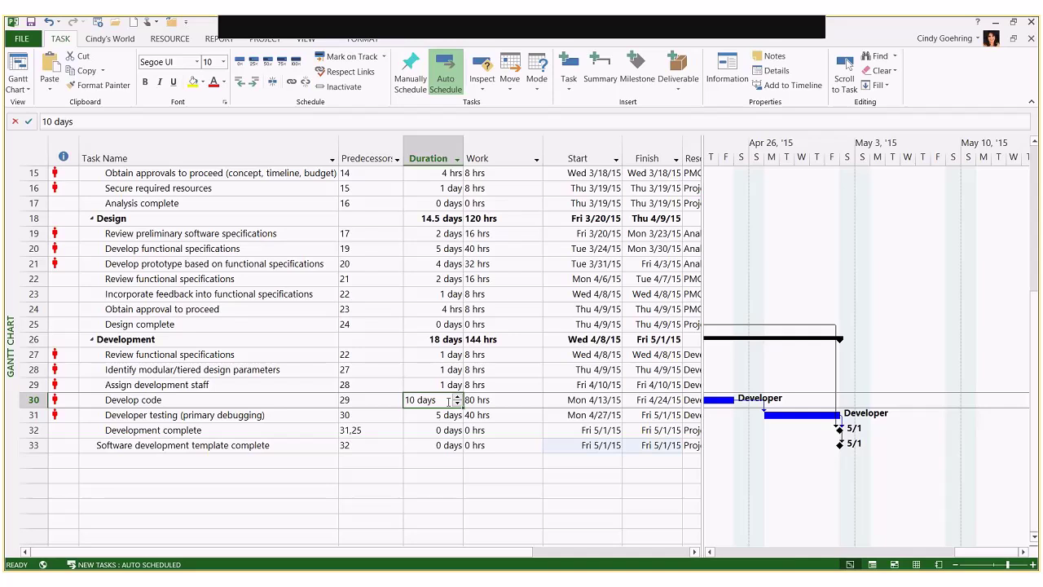
{"action": "type", "text": "5"}
{"action": "key", "text": "Return"}
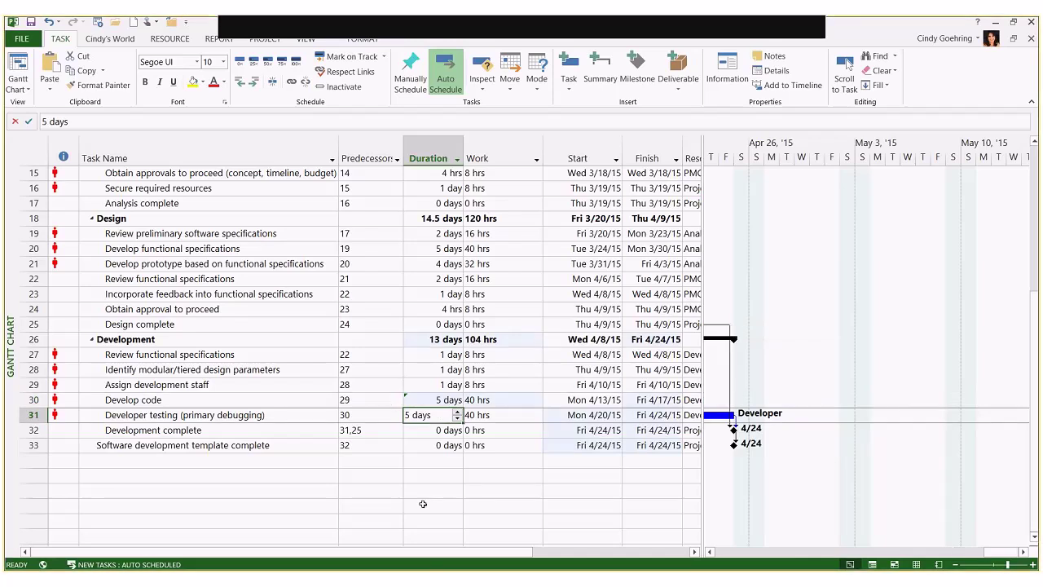
{"action": "left_click", "coordinate": [423, 504]}
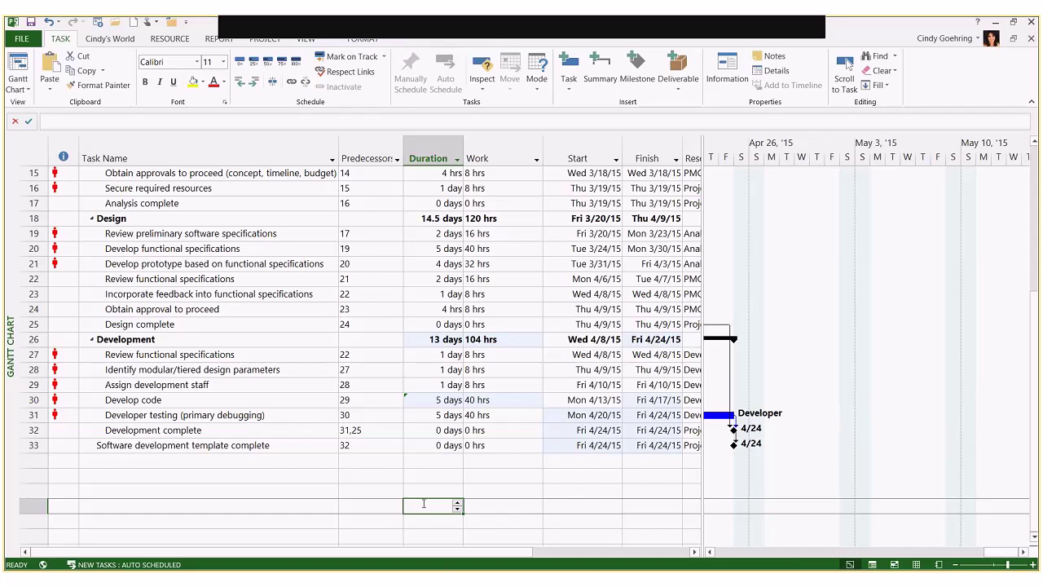
Widen the task table to show Resource Names, then switch to the Resource Sheet view
{"action": "left_click", "coordinate": [313, 324]}
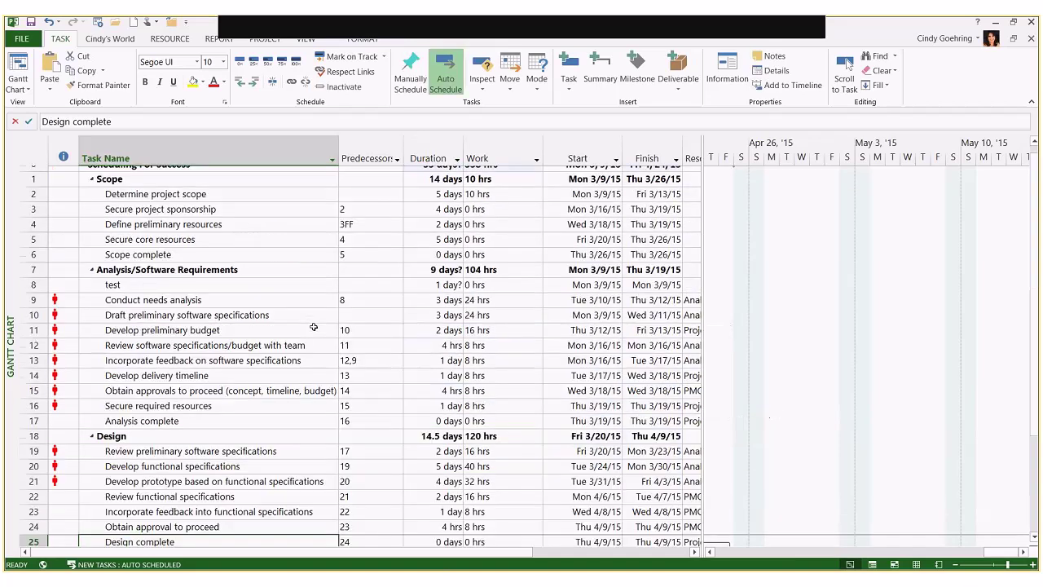
{"action": "left_click_drag", "start_coordinate": [703, 292], "coordinate": [903, 291]}
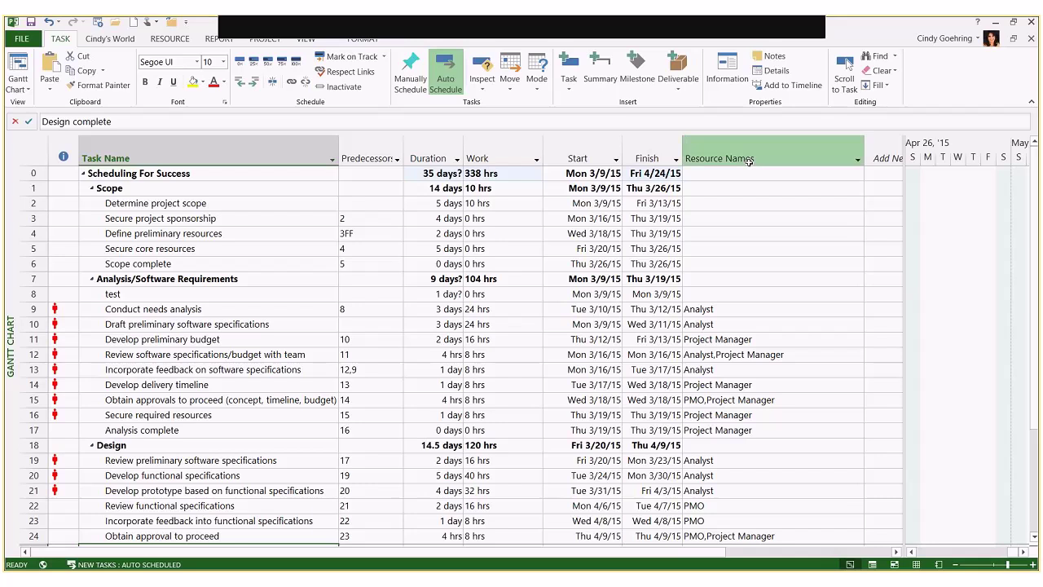
{"action": "left_click", "coordinate": [754, 204]}
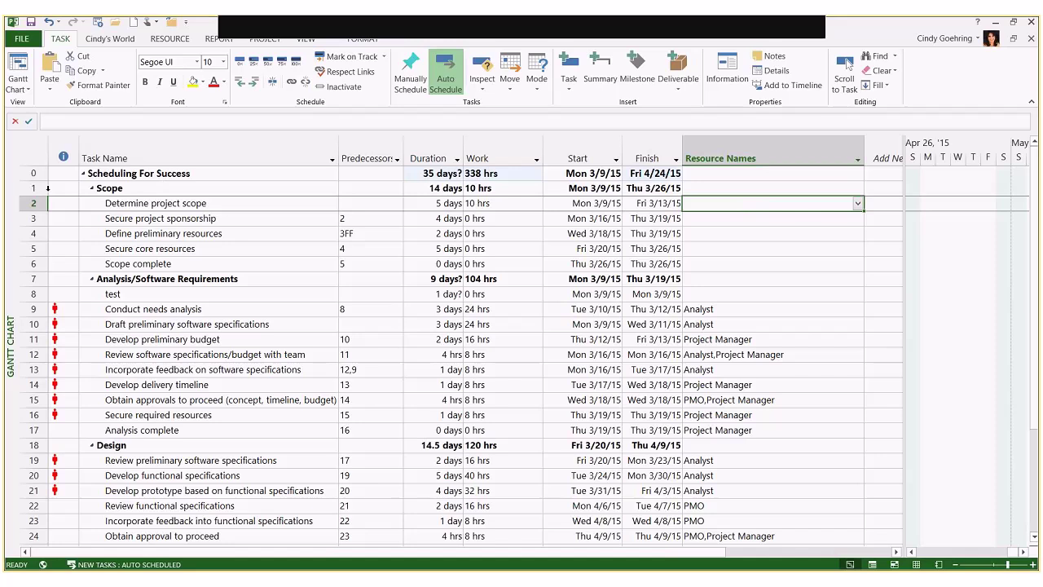
{"action": "right_click", "coordinate": [6, 191]}
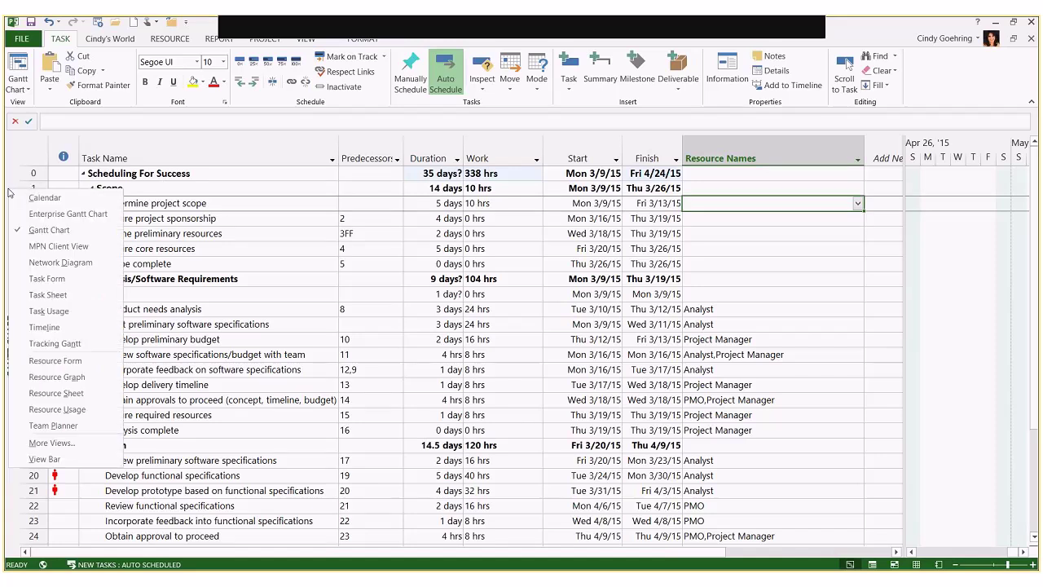
{"action": "left_click", "coordinate": [82, 394]}
Review the seven role resources, Analyst through Tester, and clear an autocompleted entry in row 8
{"action": "left_click", "coordinate": [153, 161]}
{"action": "left_click_drag", "start_coordinate": [151, 163], "coordinate": [145, 242]}
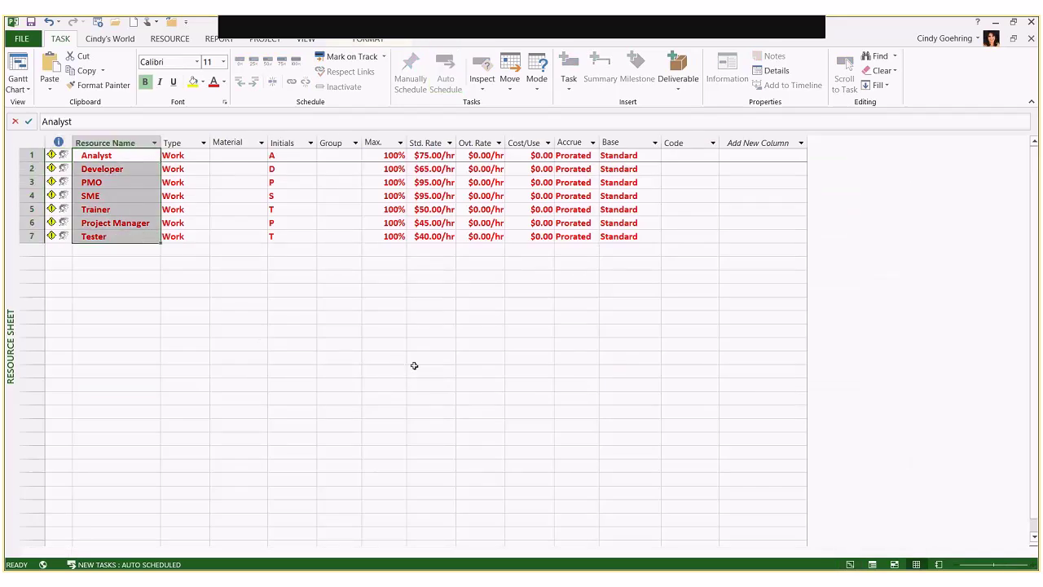
{"action": "left_click", "coordinate": [141, 253]}
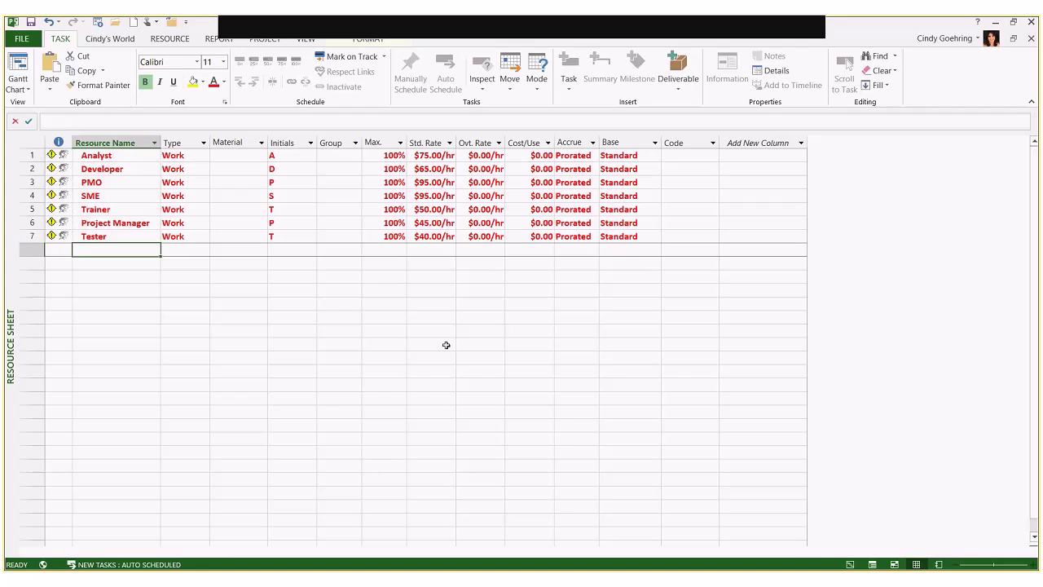
{"action": "scroll", "coordinate": [83, 186], "scroll_direction": "down", "scroll_amount": 1}
{"action": "scroll", "coordinate": [96, 219], "scroll_direction": "up", "scroll_amount": 1}
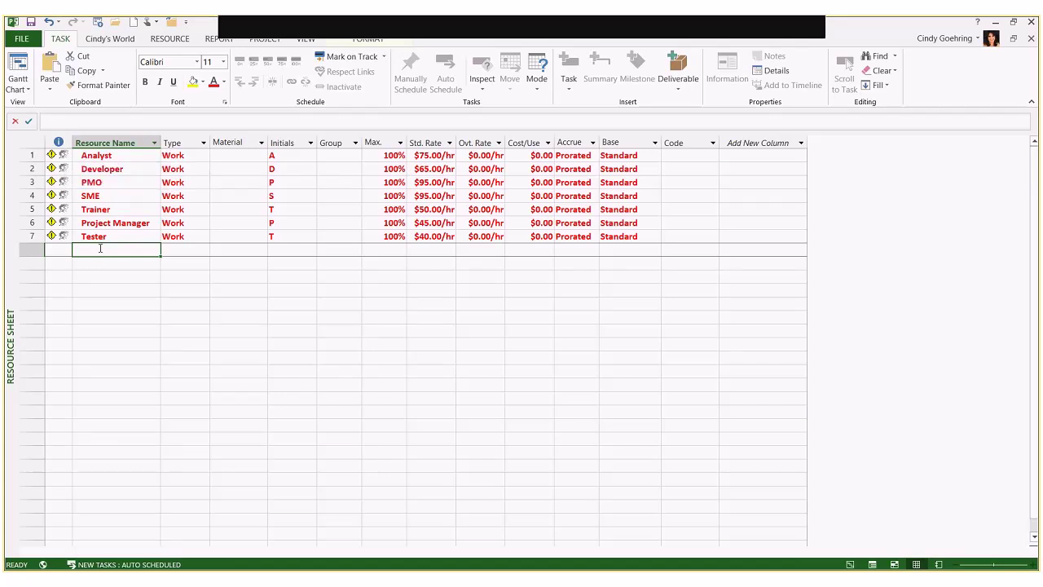
{"action": "type", "text": "A"}
{"action": "key", "text": "BackSpace"}
{"action": "key", "text": "BackSpace"}
Enter three people's names as new resources in rows 8–10, accepting default values
{"action": "type", "text": "Sall"}
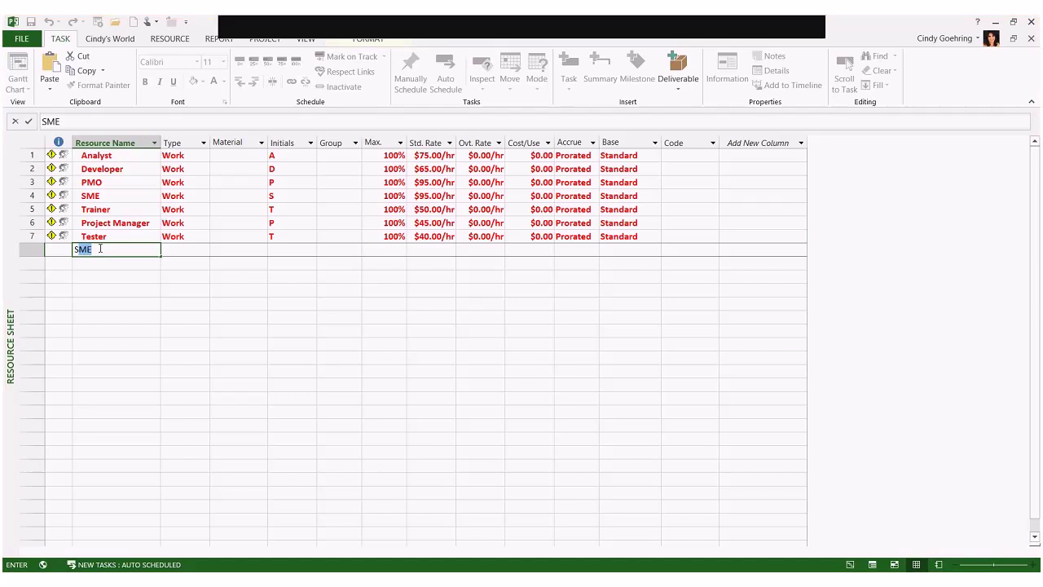
{"action": "type", "text": "y Jone"}
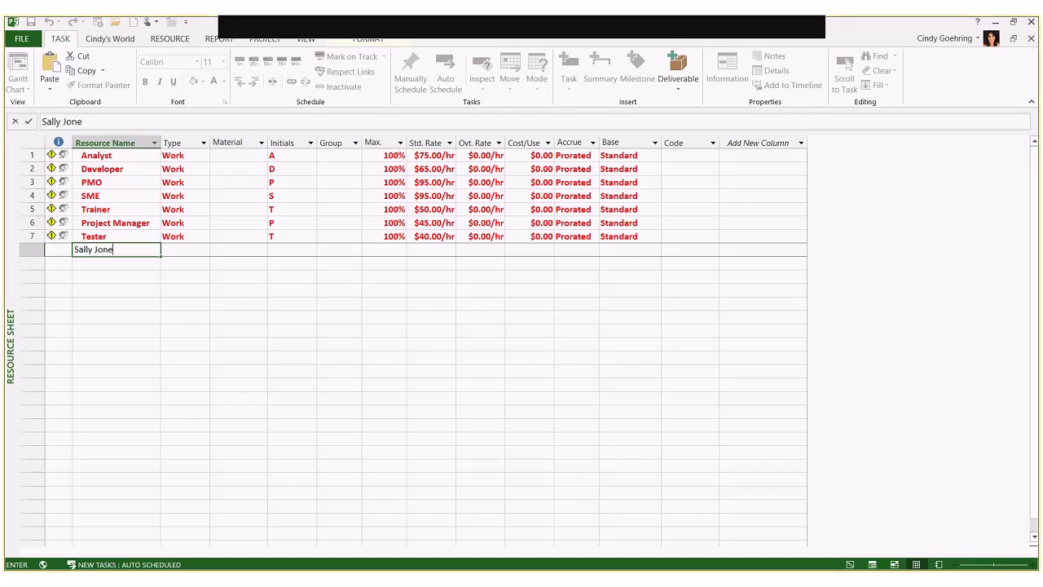
{"action": "type", "text": "s"}
{"action": "key", "text": "Return"}
{"action": "type", "text": "Joe Smit"}
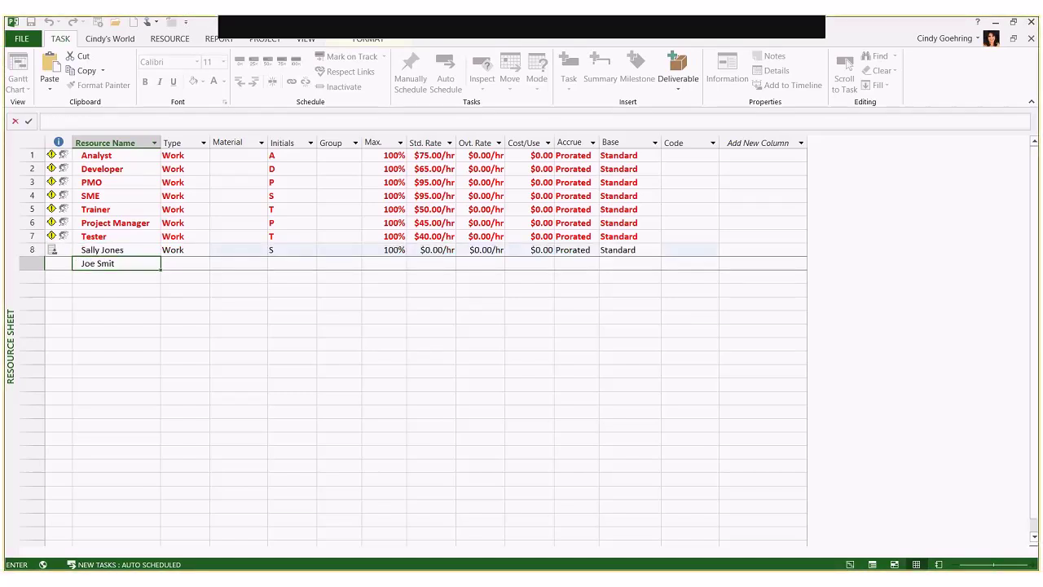
{"action": "type", "text": "h"}
{"action": "key", "text": "Return"}
{"action": "type", "text": "Joe S"}
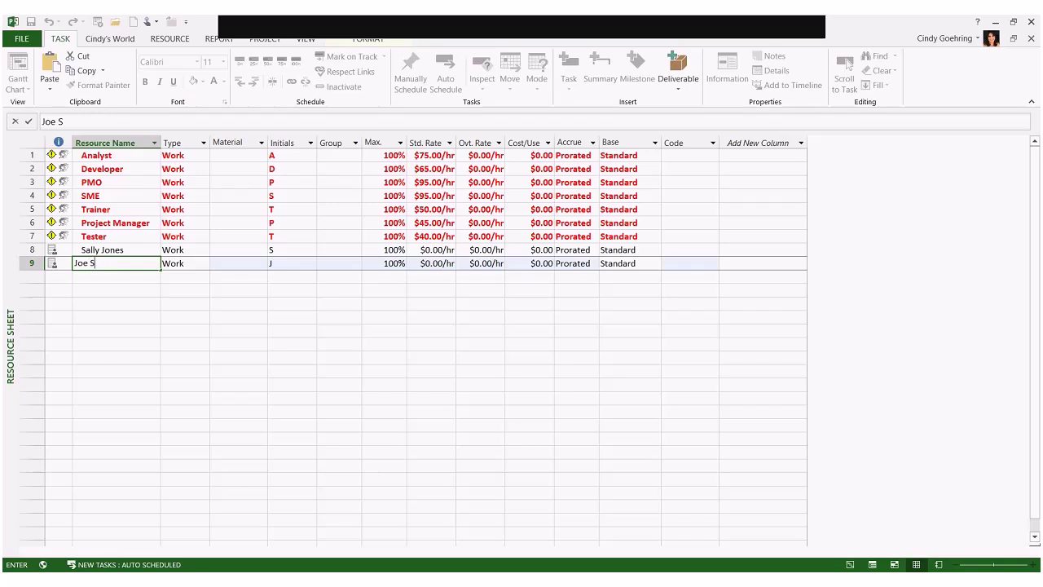
{"action": "type", "text": "mith"}
{"action": "key", "text": "Return"}
{"action": "type", "text": "Bob"}
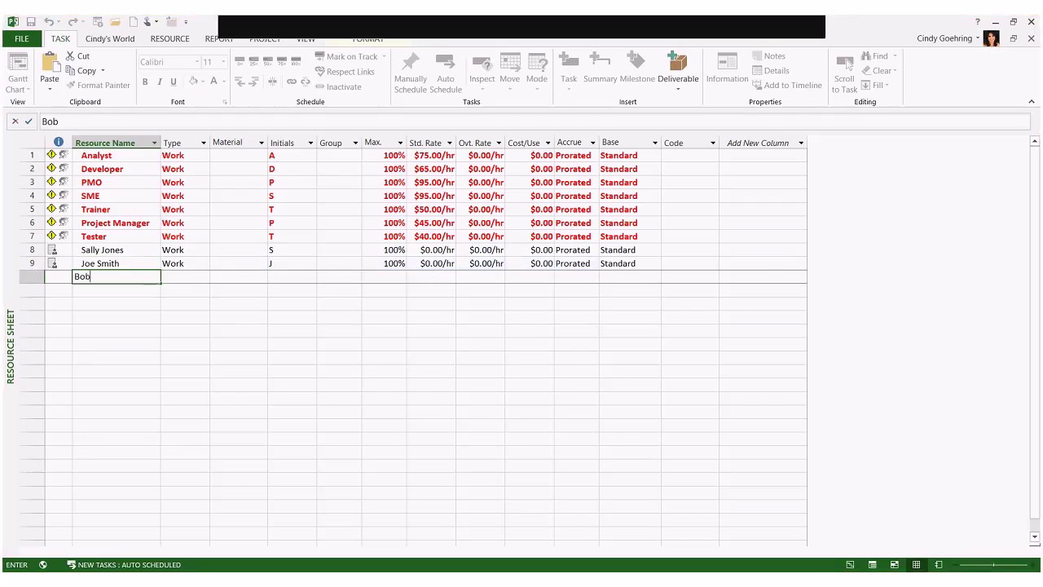
{"action": "type", "text": " Jones"}
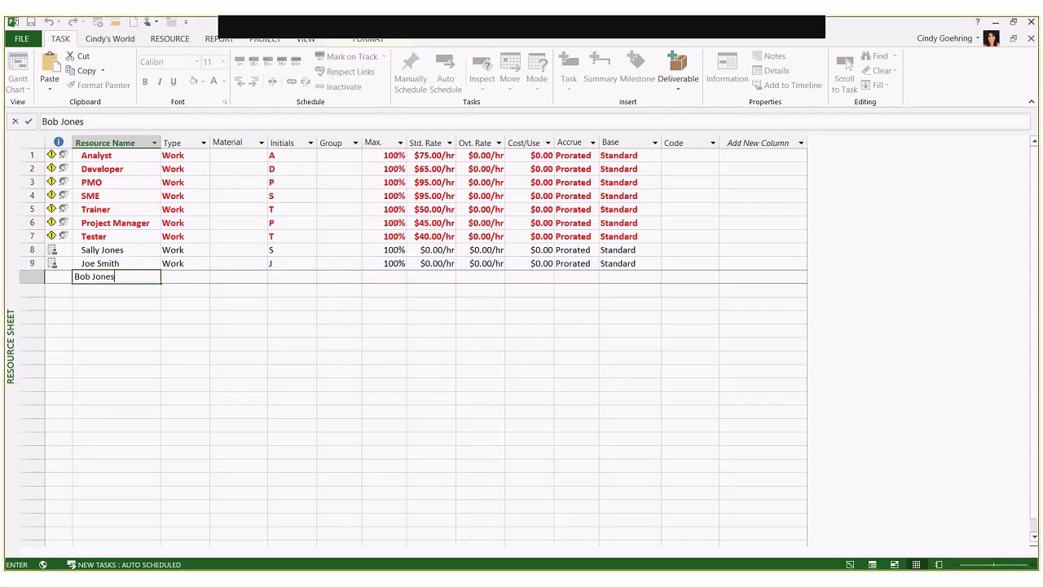
{"action": "key", "text": "Return"}
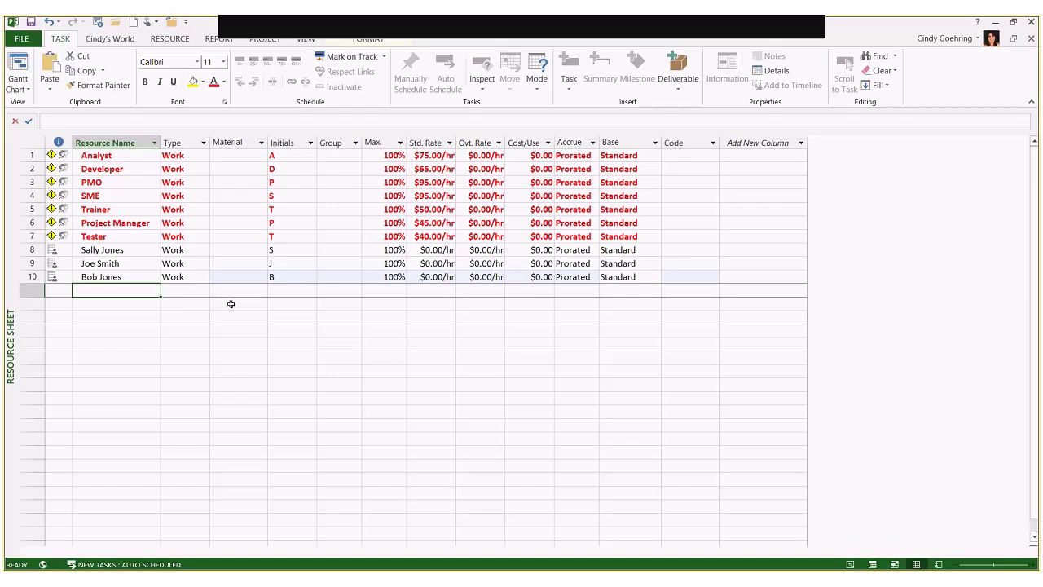
Select the three new names and their Type cells to confirm they are work resources
{"action": "left_click", "coordinate": [133, 250]}
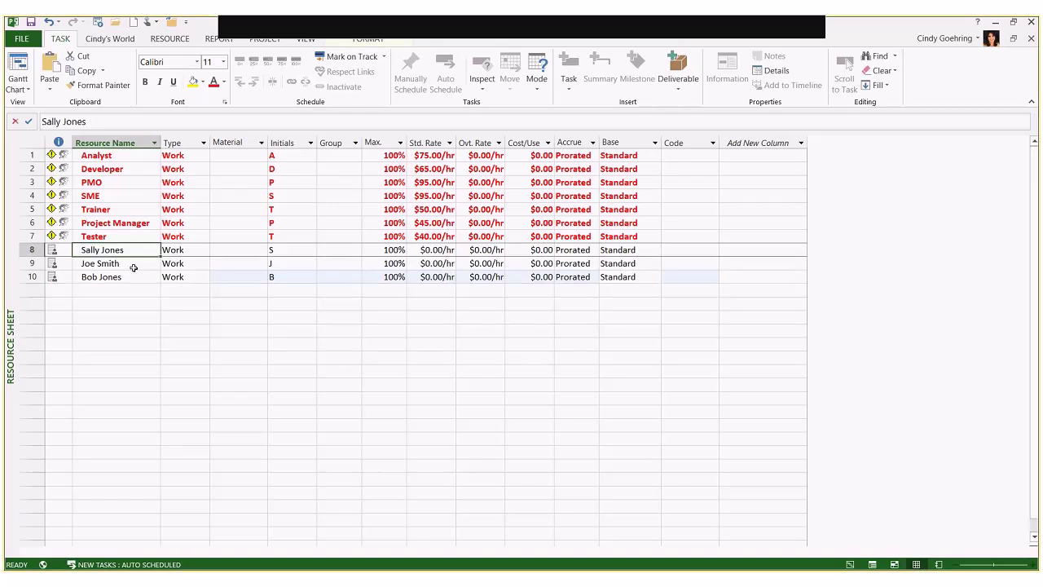
{"action": "left_click_drag", "start_coordinate": [133, 269], "coordinate": [148, 305]}
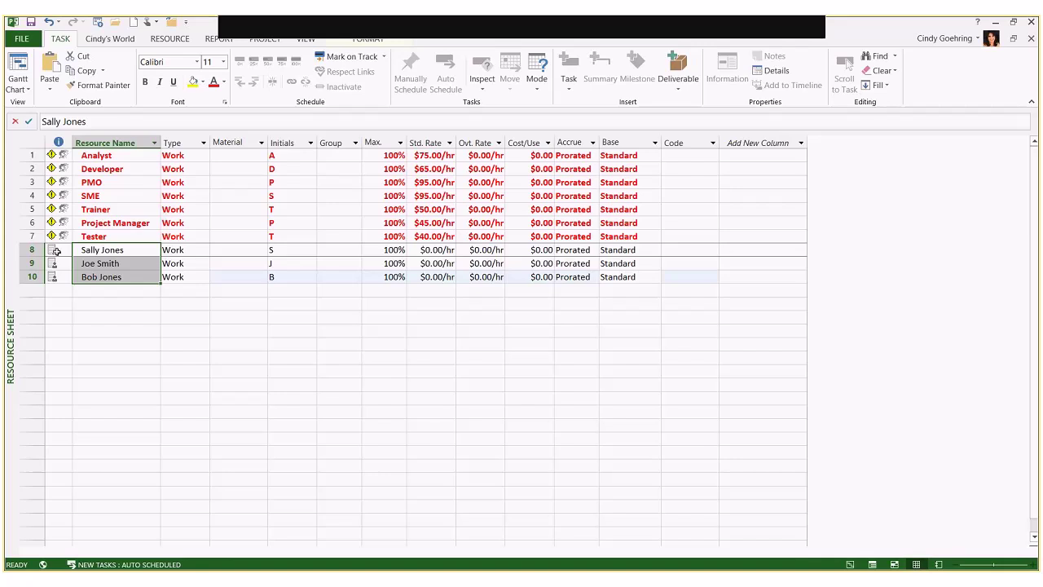
{"action": "mouse_move", "coordinate": [55, 278]}
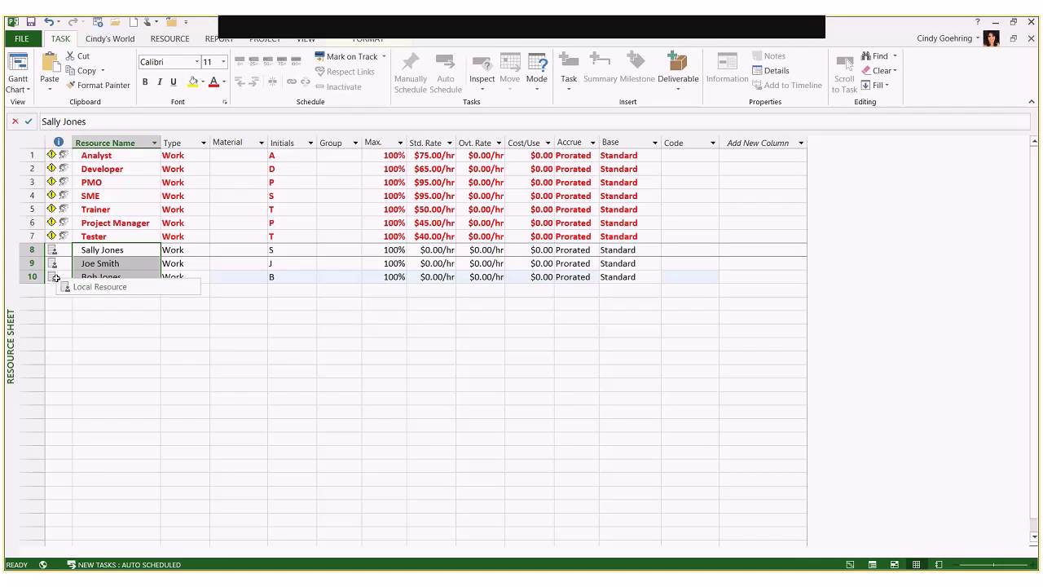
{"action": "left_click", "coordinate": [117, 292]}
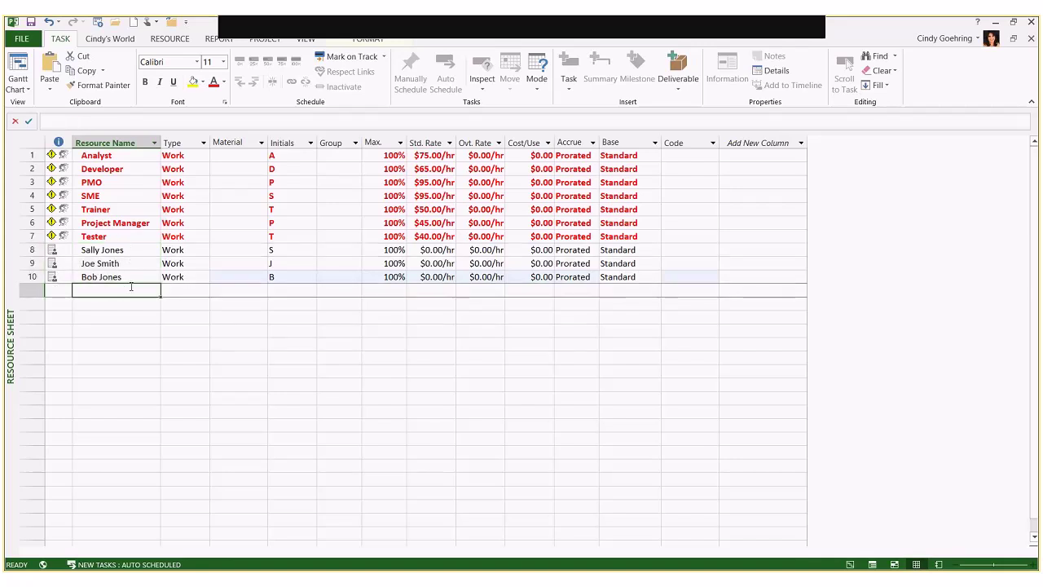
{"action": "left_click", "coordinate": [199, 259]}
{"action": "left_click", "coordinate": [197, 285], "text": "shift"}
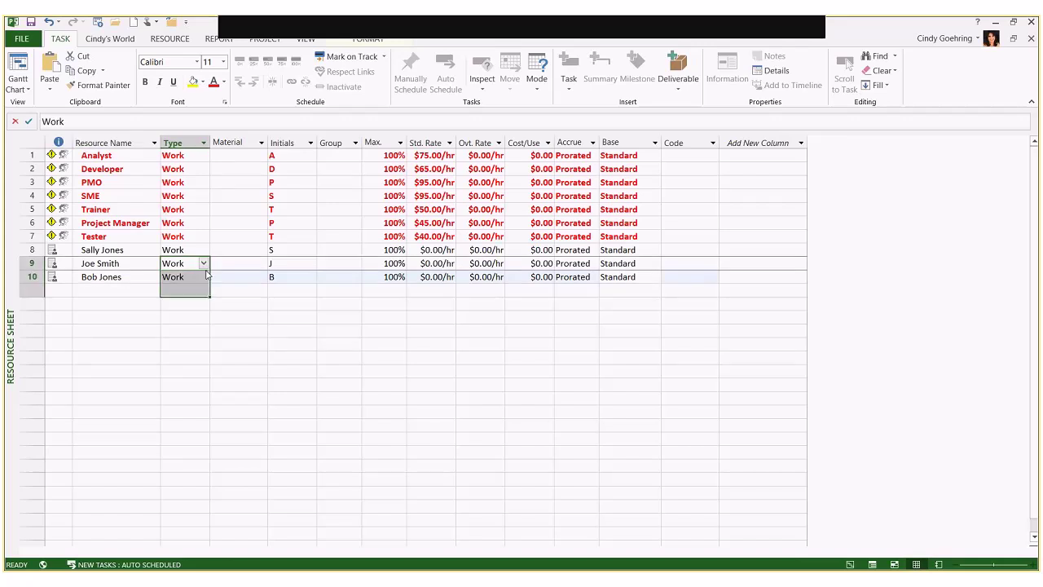
{"action": "left_click", "coordinate": [142, 291]}
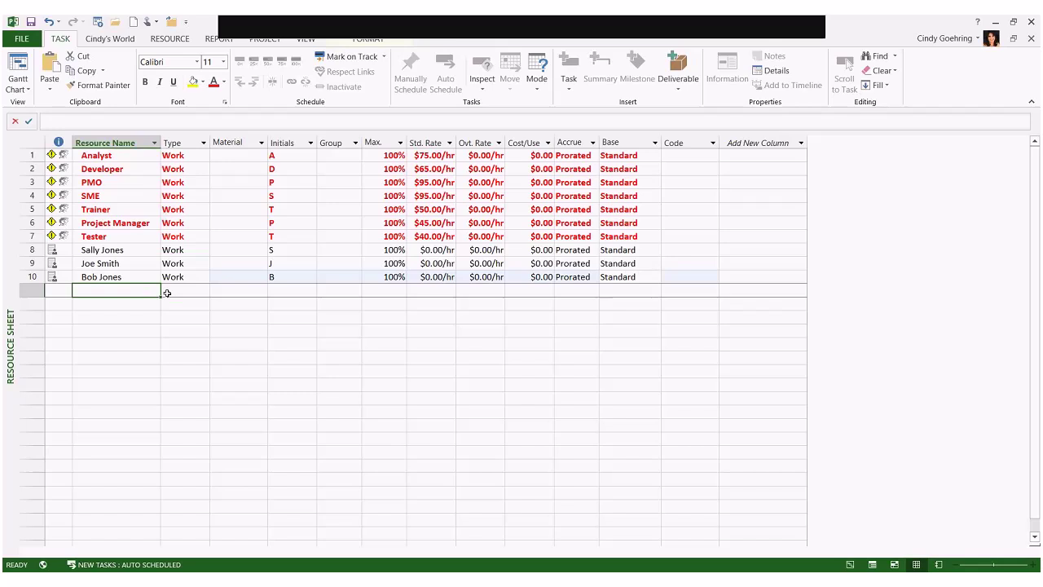
{"action": "left_click", "coordinate": [203, 293]}
{"action": "left_click", "coordinate": [203, 292]}
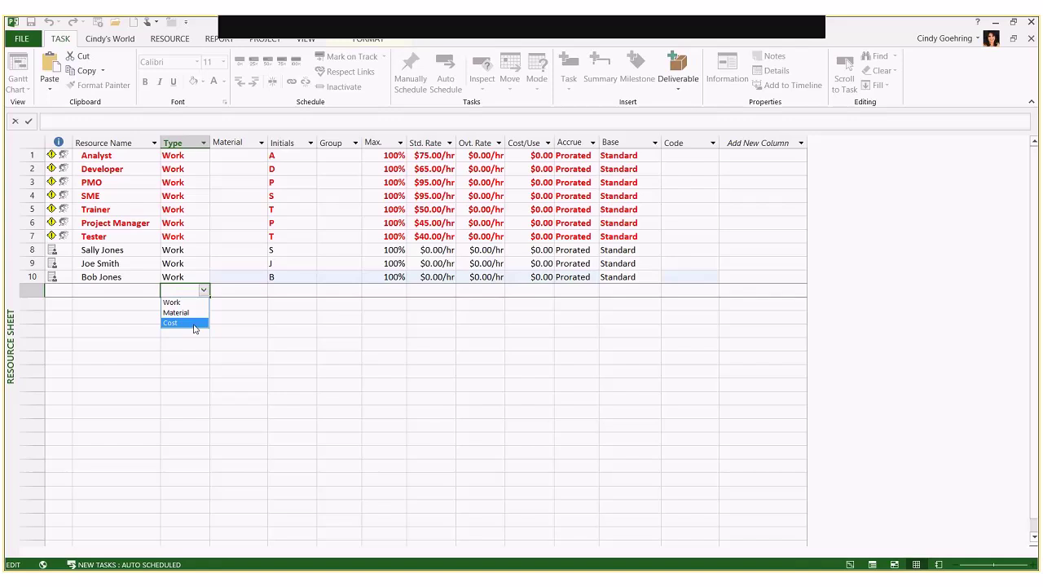
{"action": "left_click", "coordinate": [207, 289]}
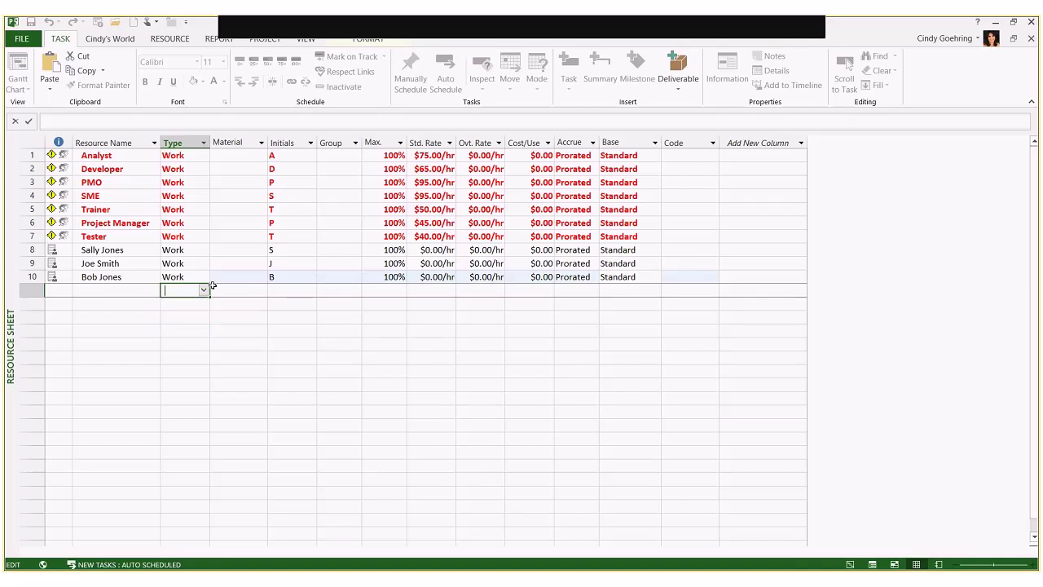
{"action": "left_click", "coordinate": [244, 285]}
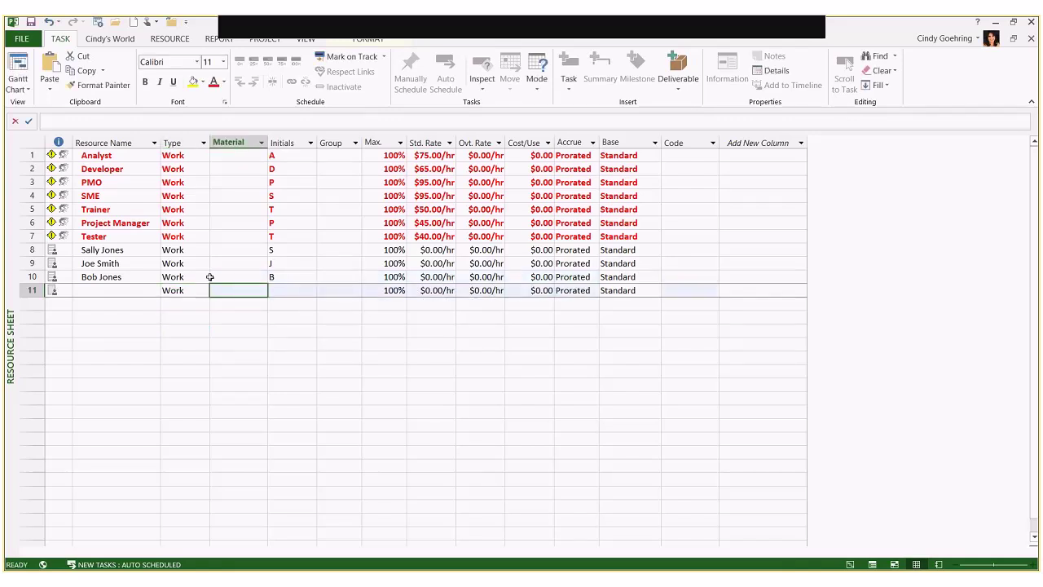
{"action": "left_click", "coordinate": [204, 292]}
{"action": "left_click", "coordinate": [203, 291]}
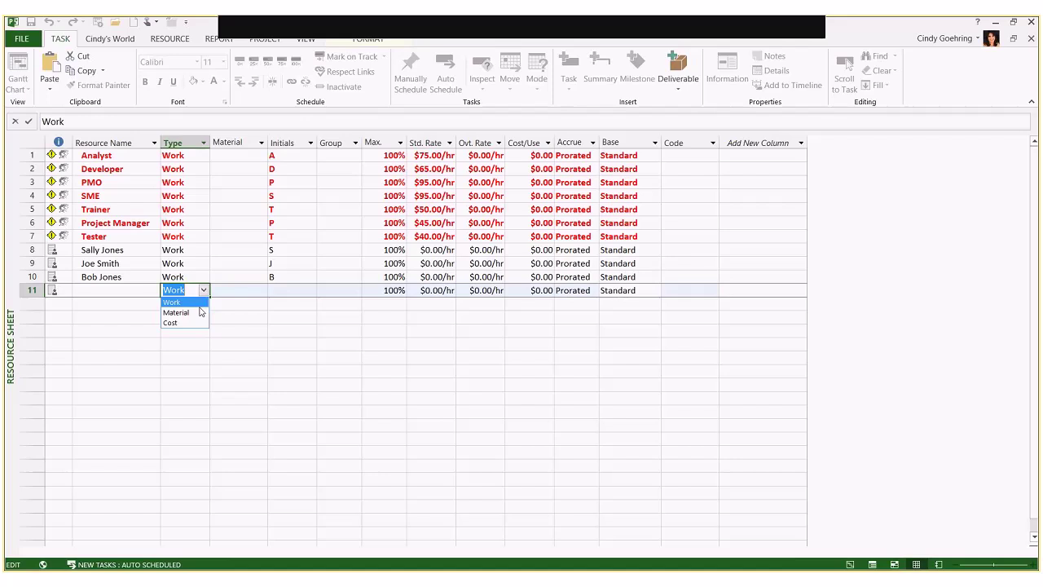
{"action": "key", "text": "Escape"}
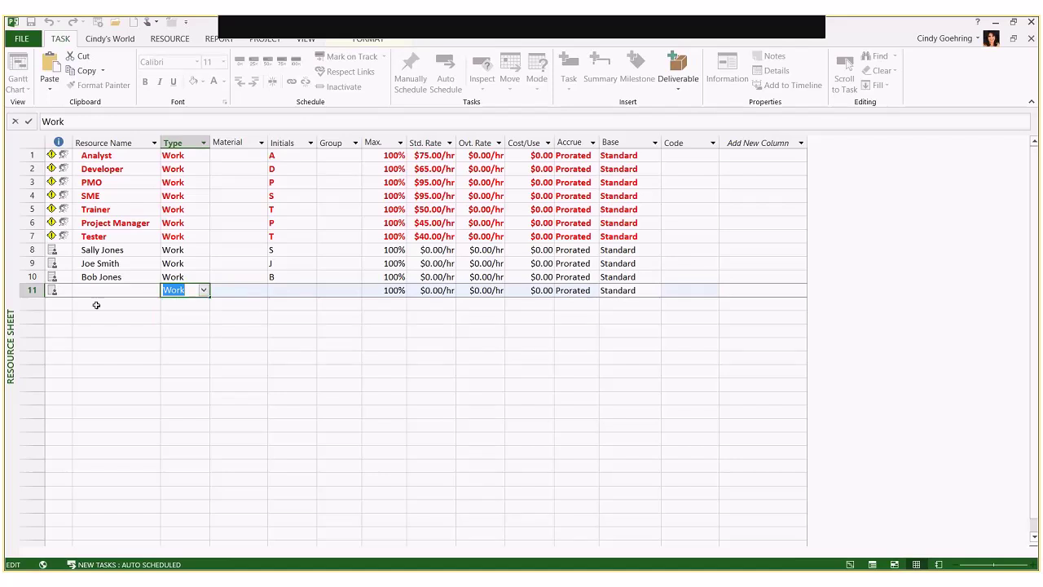
{"action": "right_click", "coordinate": [38, 290]}
{"action": "left_click", "coordinate": [71, 381]}
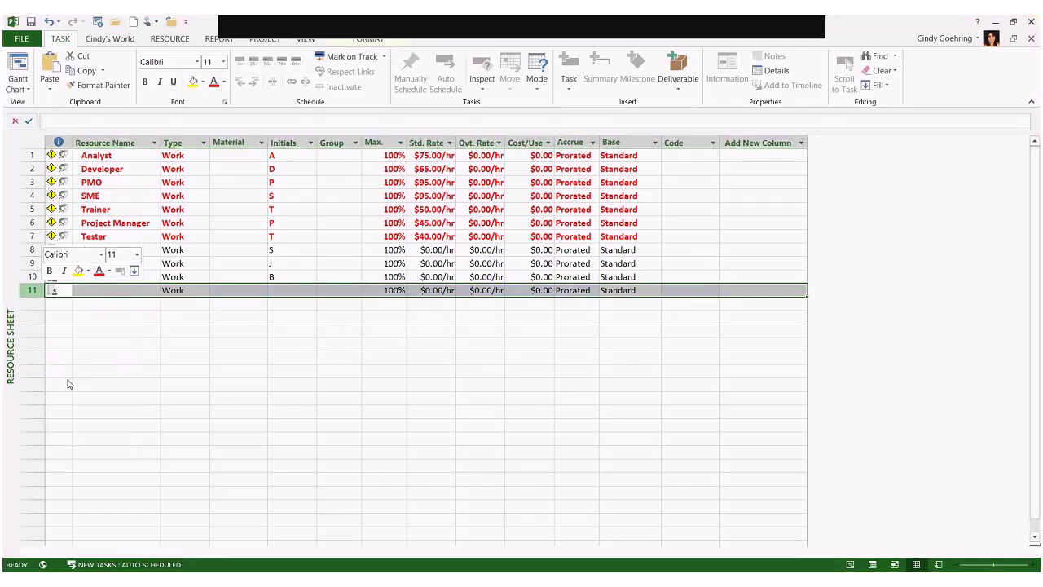
{"action": "left_click", "coordinate": [403, 277]}
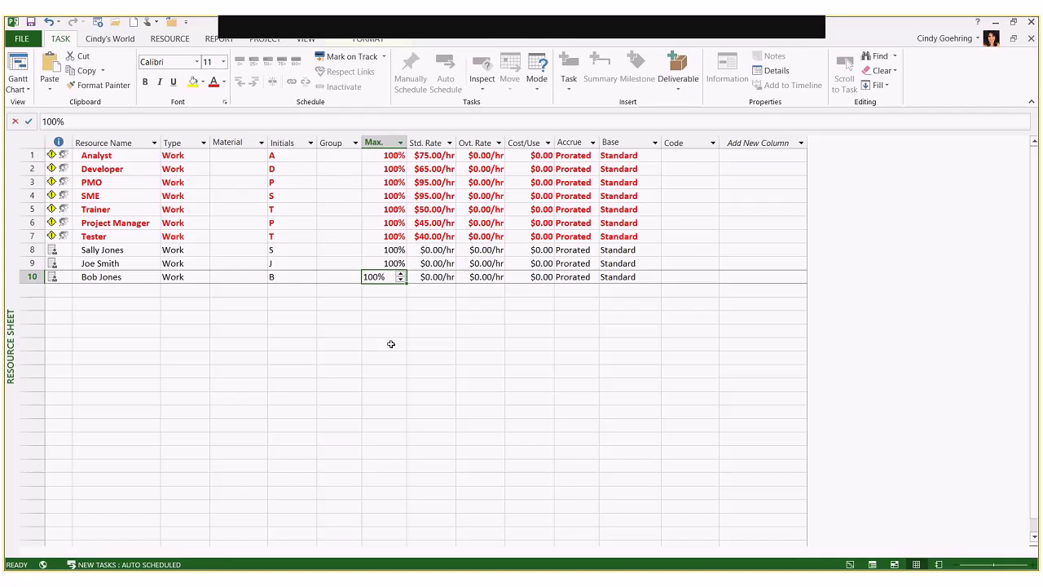
{"action": "left_click", "coordinate": [387, 294]}
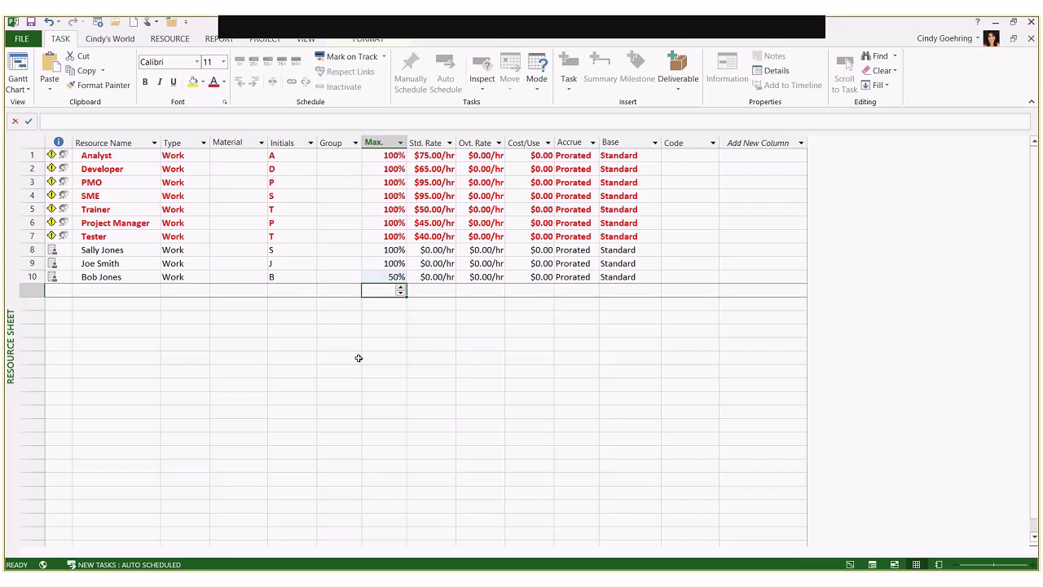
{"action": "key", "text": "Up"}
{"action": "type", "text": "1"}
{"action": "key", "text": "Return"}
{"action": "left_click", "coordinate": [124, 277]}
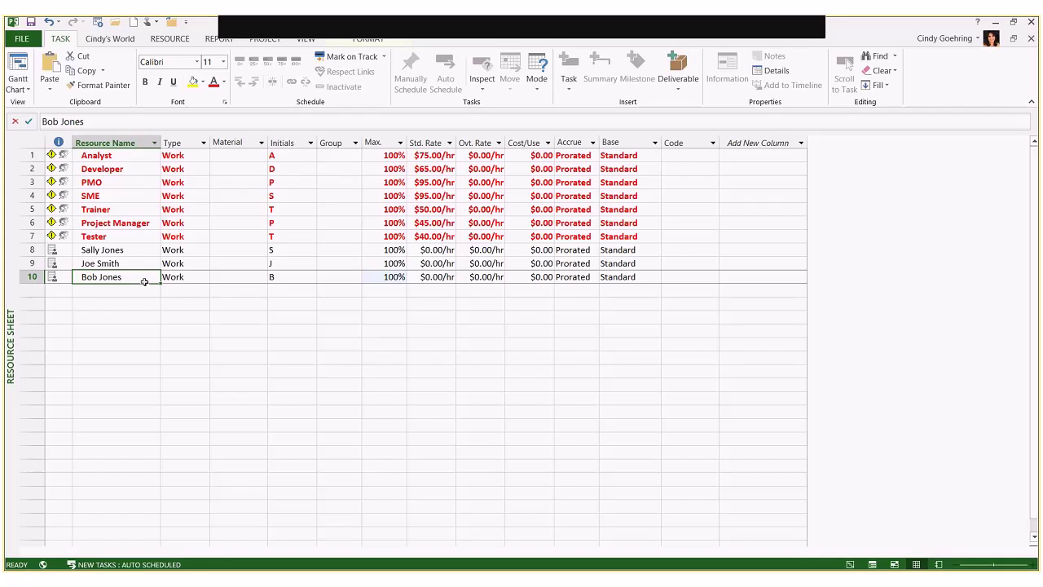
Return to the Gantt Chart and check Determine project scope's empty Resource Names cell
{"action": "right_click", "coordinate": [12, 261]}
{"action": "left_click", "coordinate": [49, 300]}
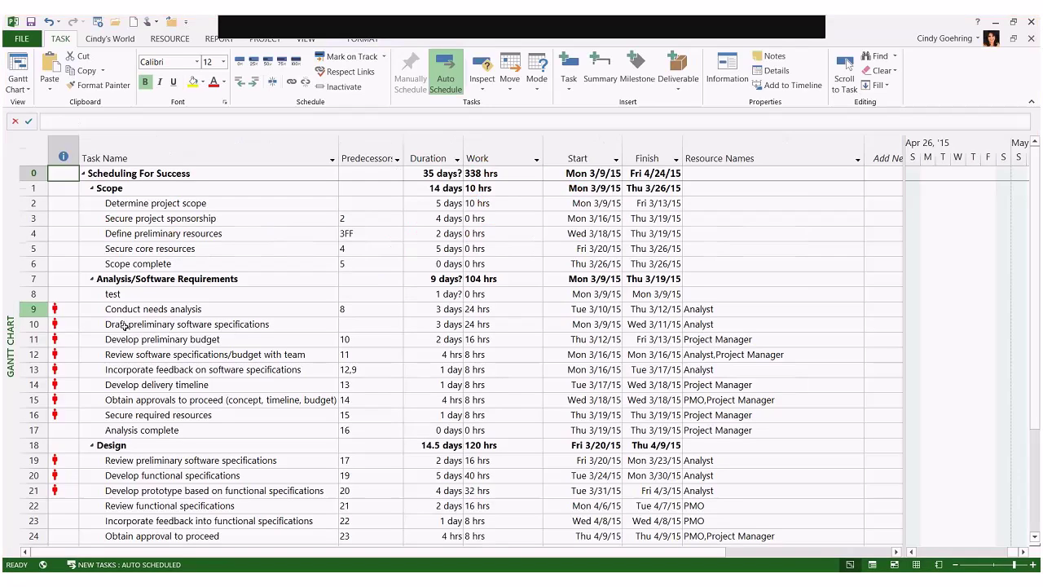
{"action": "left_click", "coordinate": [847, 203]}
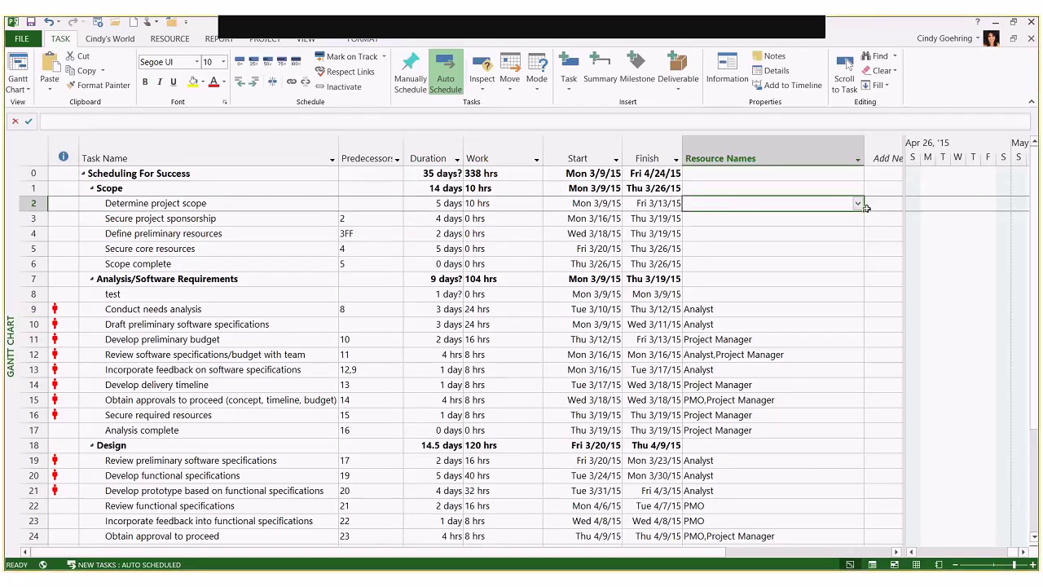
{"action": "left_click", "coordinate": [859, 203]}
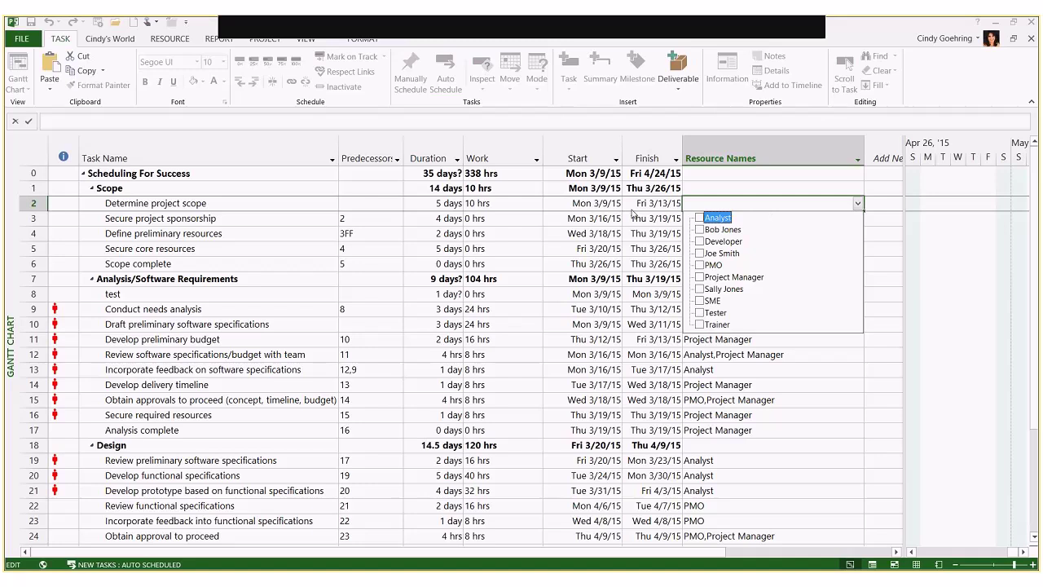
{"action": "key", "text": "Escape"}
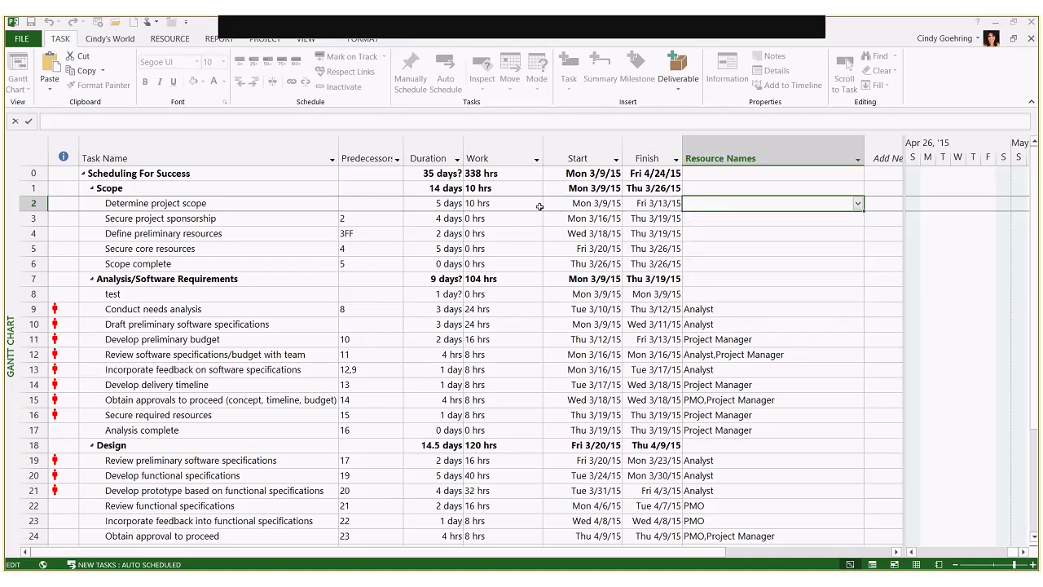
{"action": "key", "text": "Escape"}
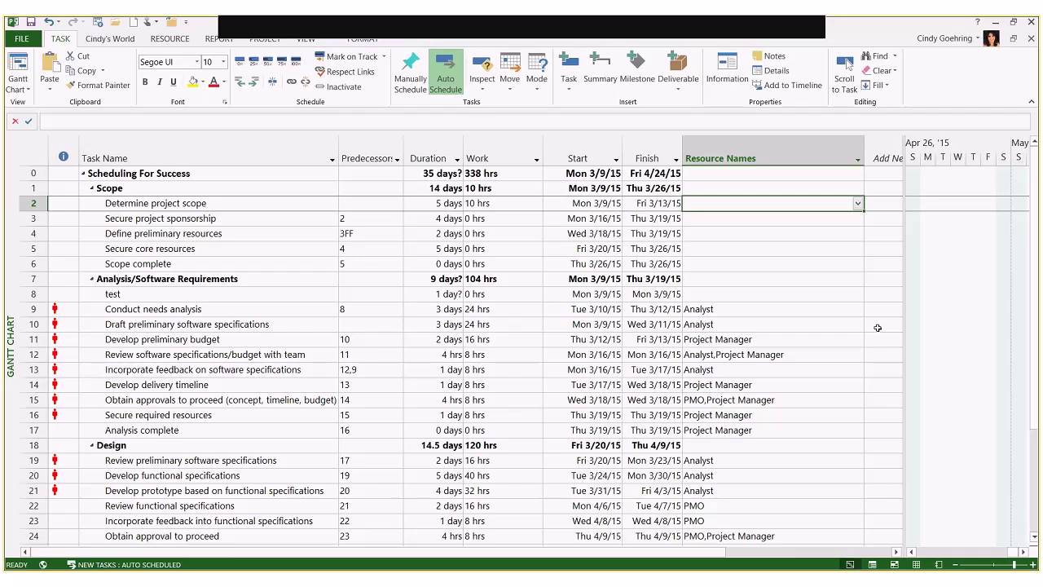
{"action": "left_click", "coordinate": [184, 43]}
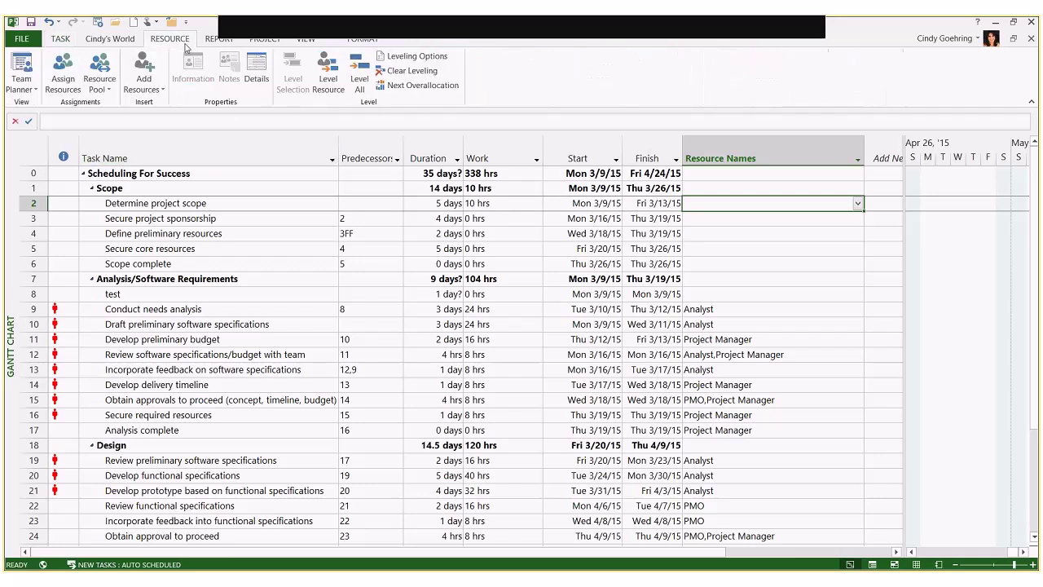
In Assign Resources, assign one resource at 25% to Determine project scope
{"action": "left_click", "coordinate": [68, 90]}
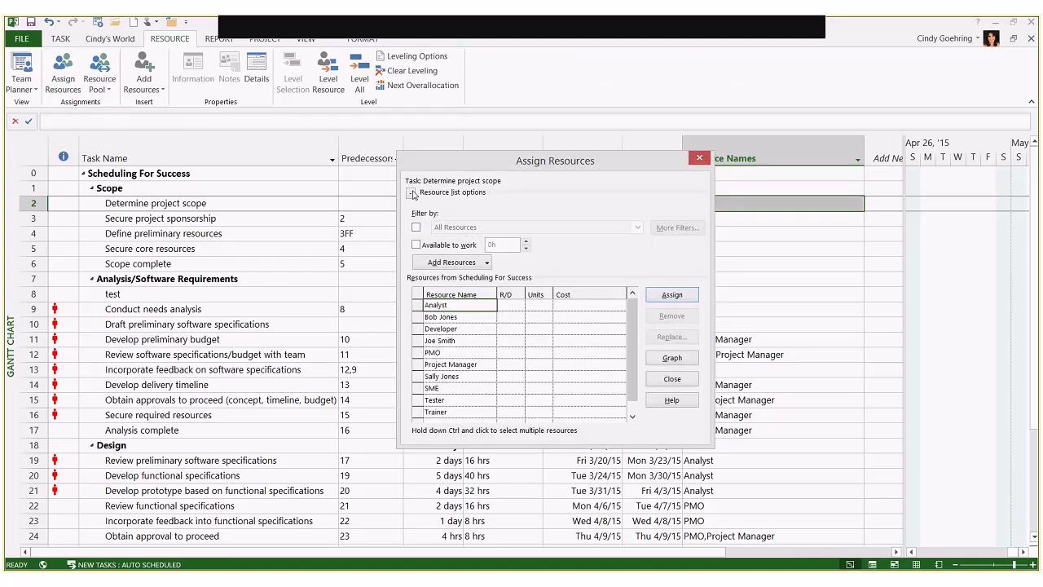
{"action": "left_click", "coordinate": [414, 193]}
{"action": "left_click_drag", "start_coordinate": [459, 167], "coordinate": [481, 300]}
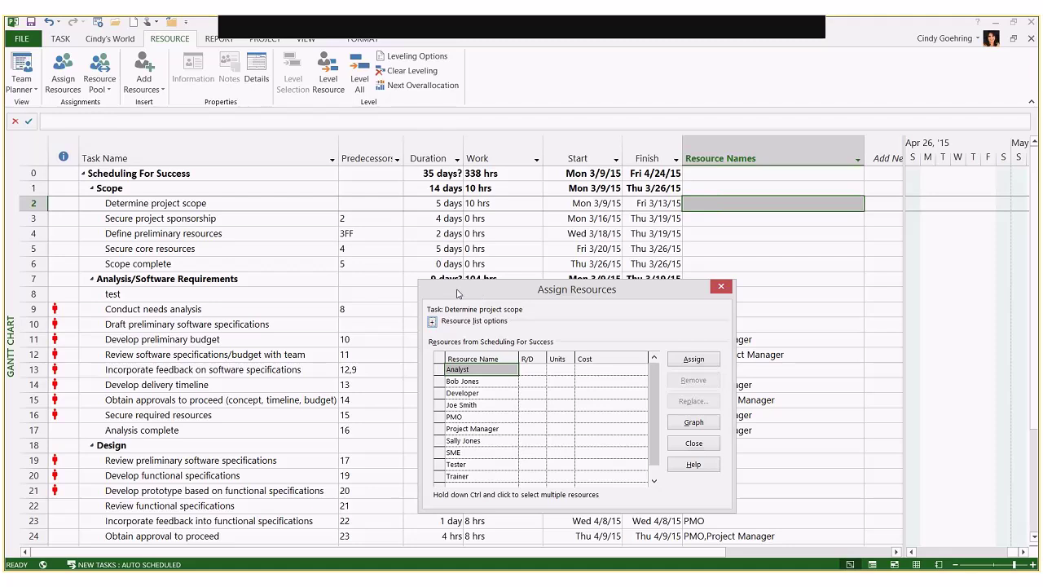
{"action": "left_click", "coordinate": [247, 205]}
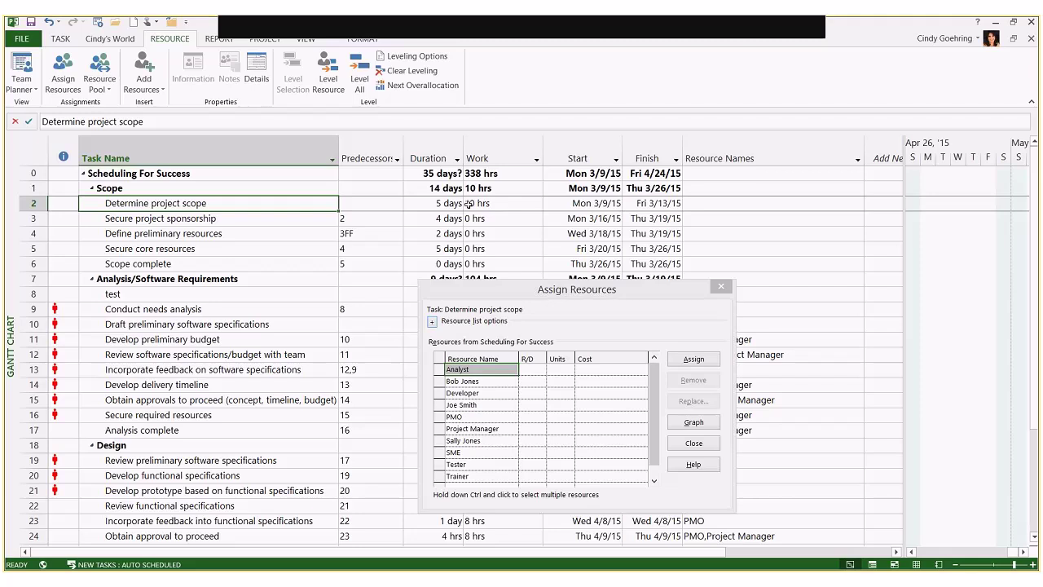
{"action": "left_click", "coordinate": [496, 368]}
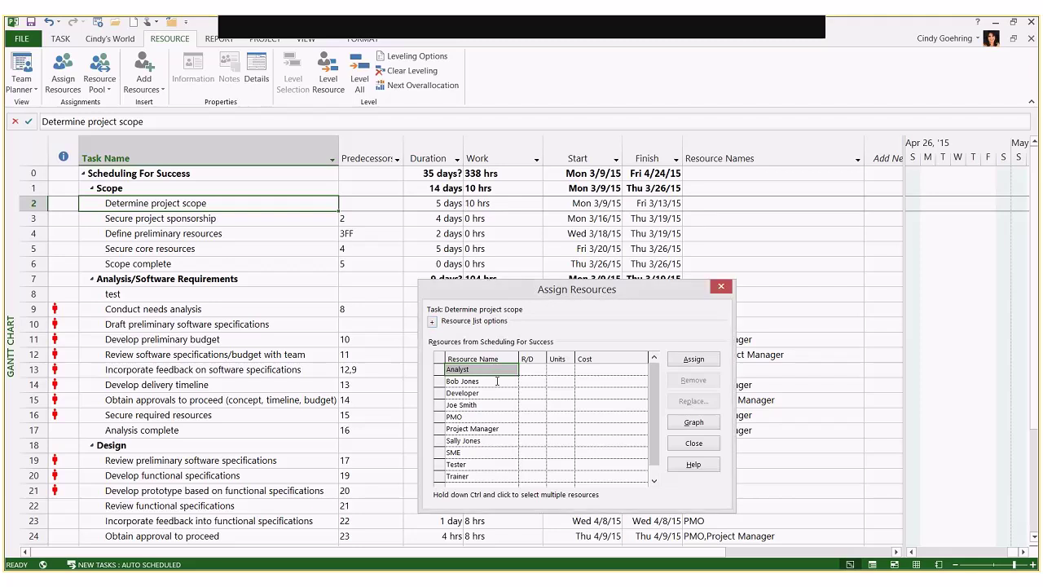
{"action": "left_click", "coordinate": [500, 382]}
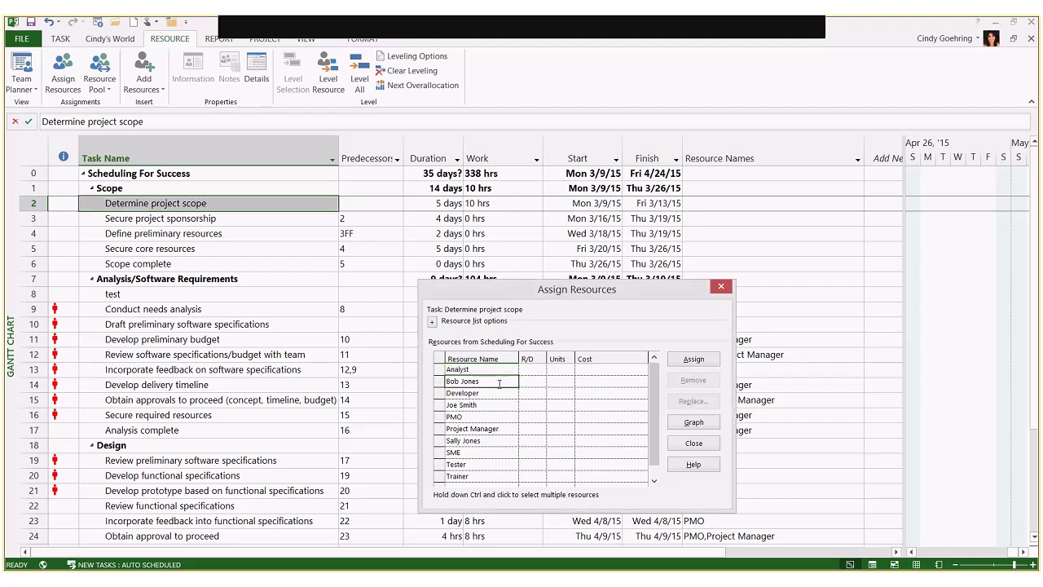
{"action": "left_click", "coordinate": [682, 367]}
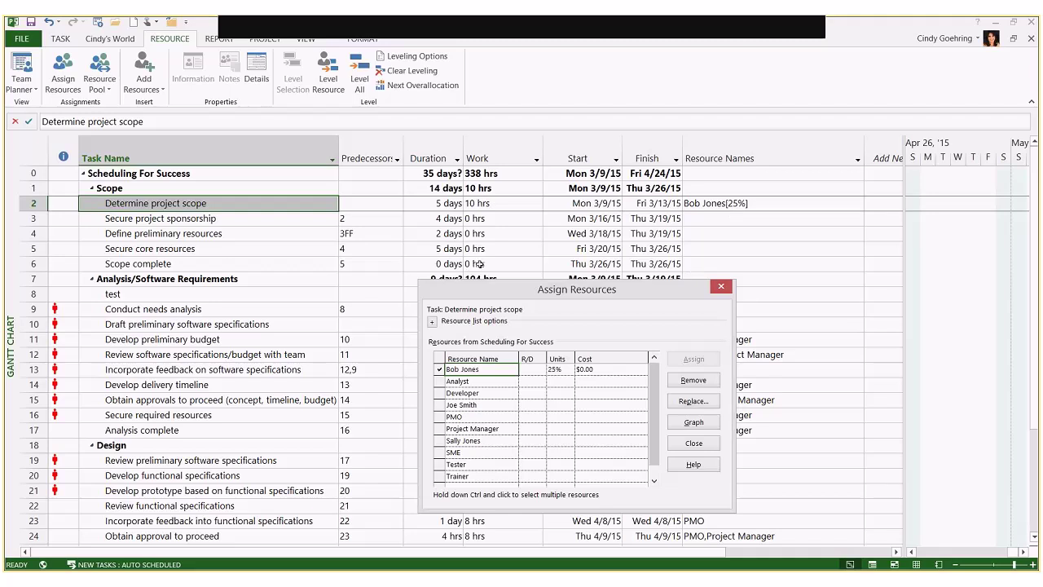
Assign two people together to Scope tasks 3–5 and close the assignment window
{"action": "left_click_drag", "start_coordinate": [318, 221], "coordinate": [312, 243]}
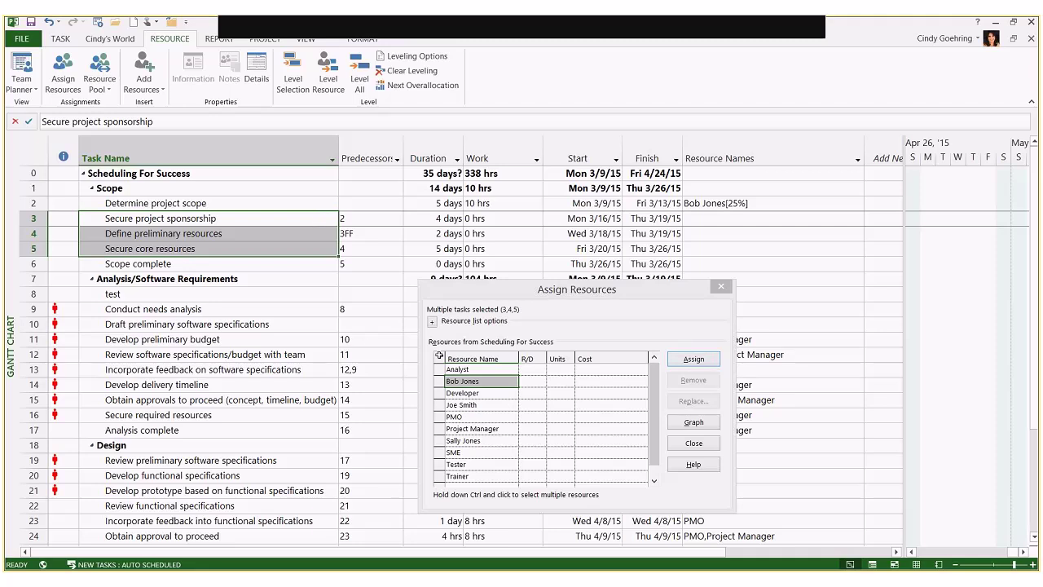
{"action": "left_click", "coordinate": [497, 406]}
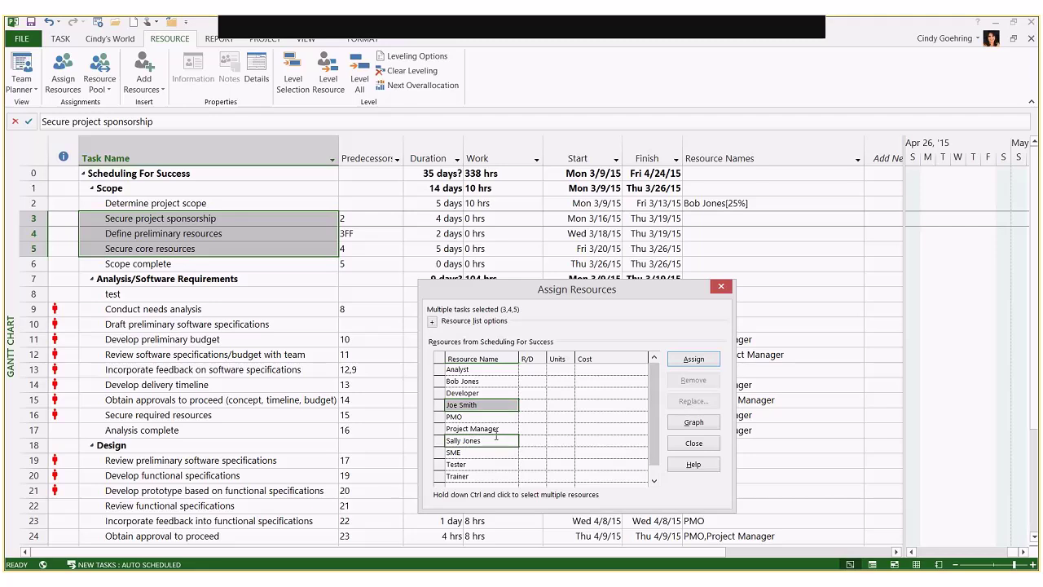
{"action": "left_click", "coordinate": [680, 362]}
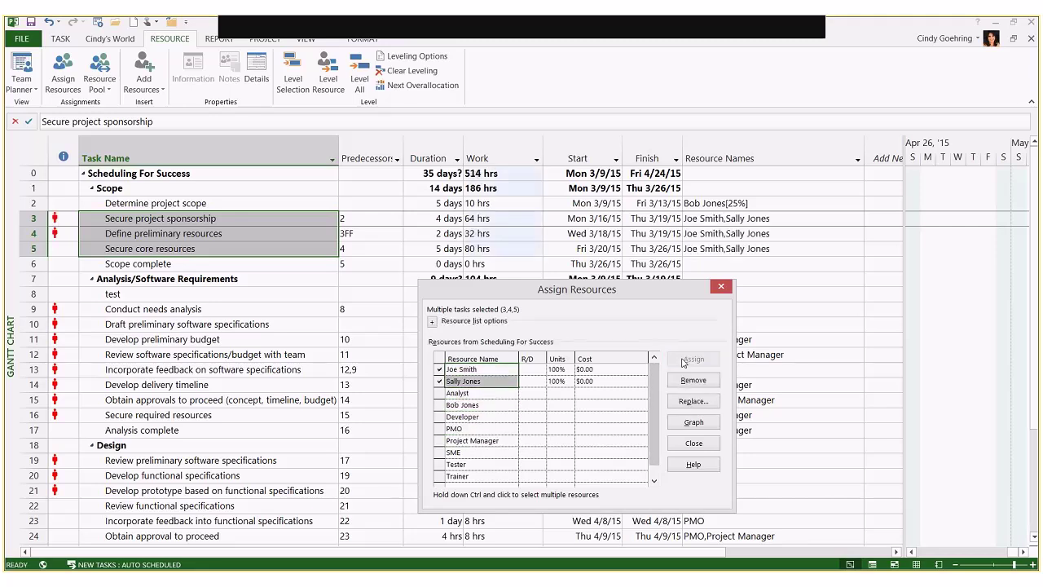
{"action": "left_click_drag", "start_coordinate": [588, 299], "coordinate": [542, 343]}
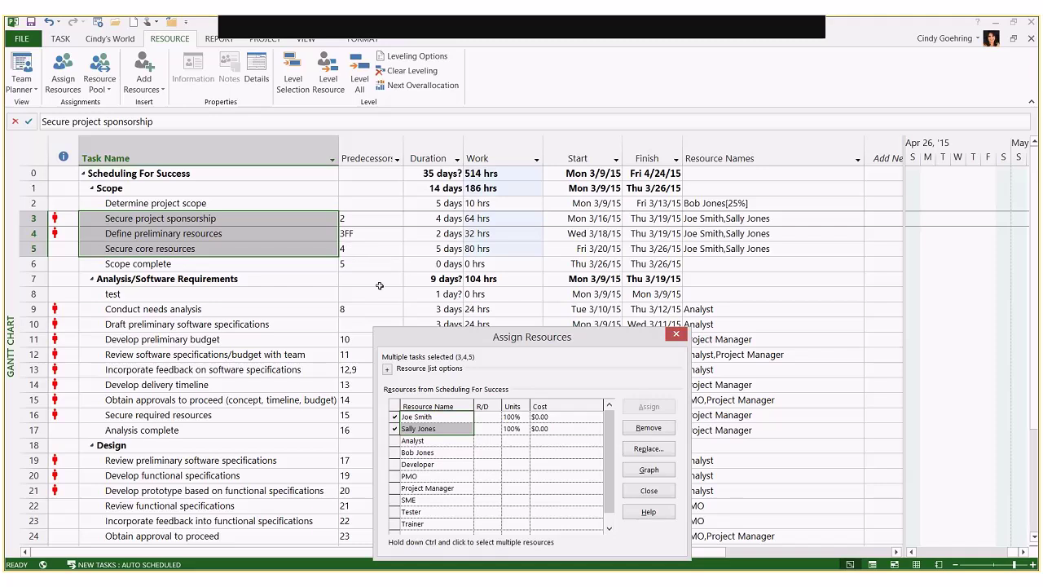
{"action": "left_click", "coordinate": [649, 491]}
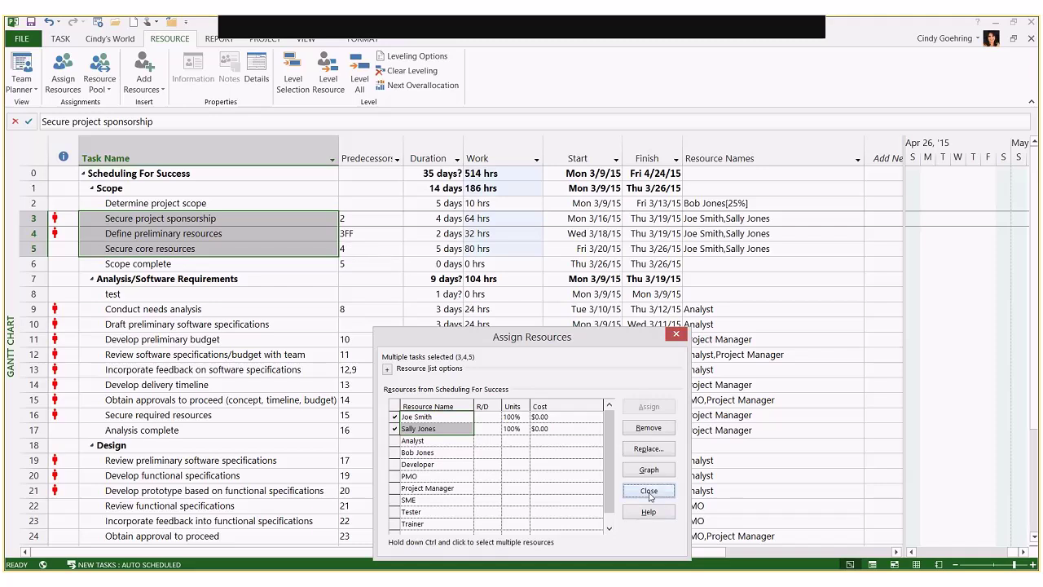
Give the chart more room and scroll the timescale to show the Scope bars with resource labels
{"action": "left_click", "coordinate": [330, 236]}
{"action": "right_click", "coordinate": [331, 236]}
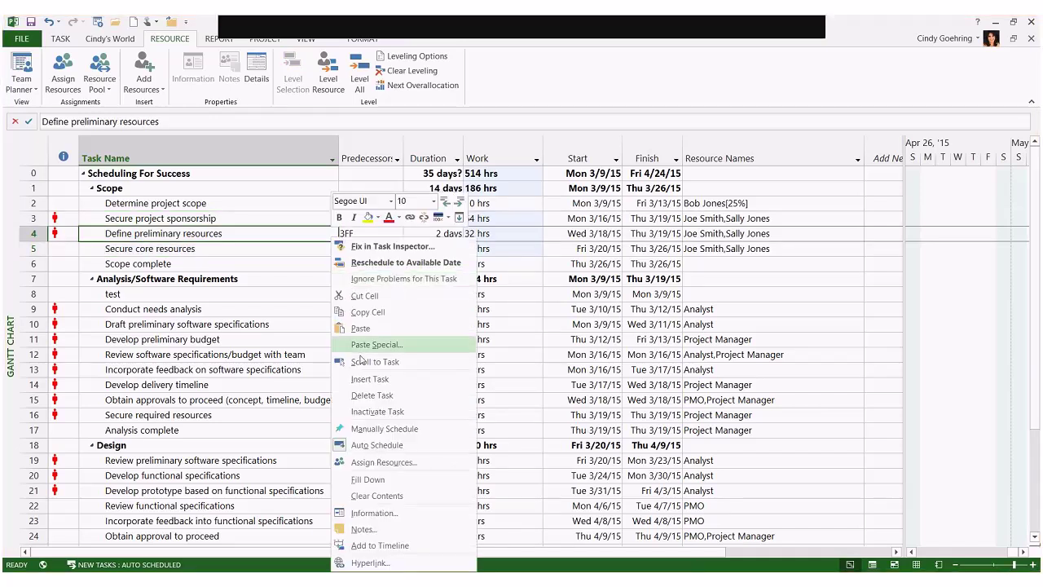
{"action": "key", "text": "Escape"}
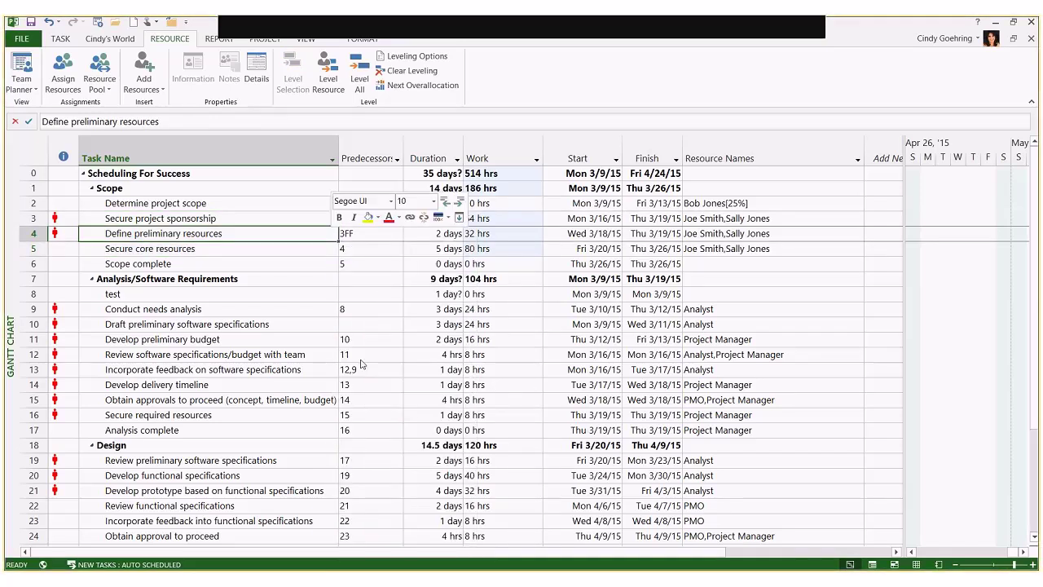
{"action": "left_click_drag", "start_coordinate": [901, 438], "coordinate": [814, 445]}
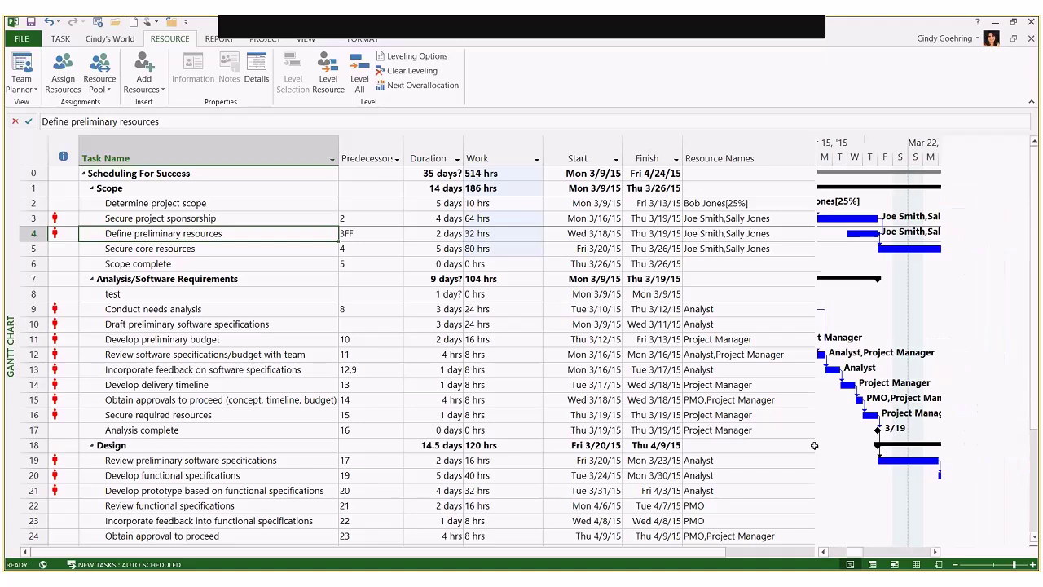
{"action": "left_click", "coordinate": [823, 552]}
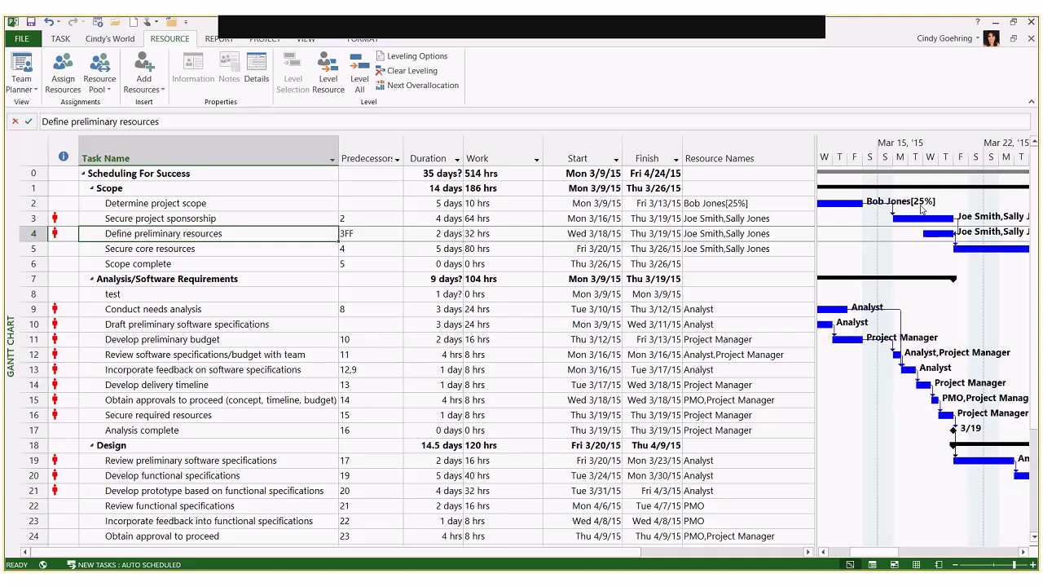
{"action": "left_click", "coordinate": [522, 203]}
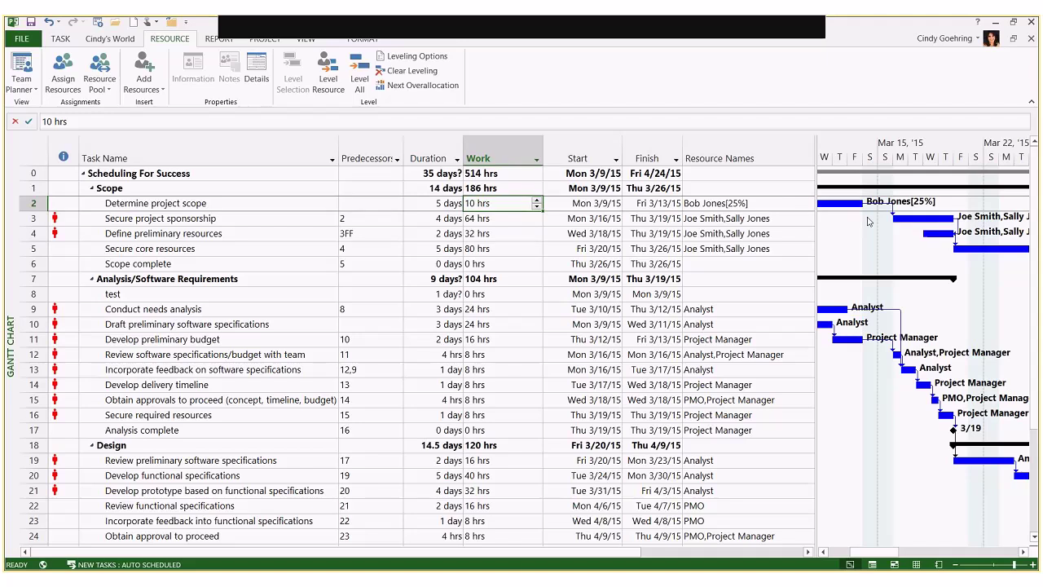
Change Determine project scope's work from 10 hrs to 20 hrs
{"action": "type", "text": "20"}
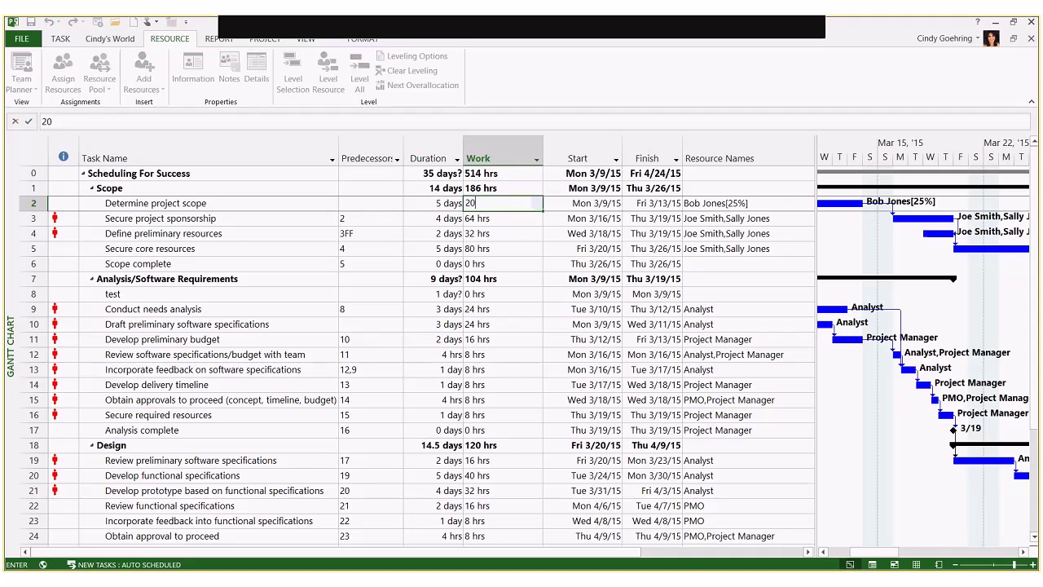
{"action": "key", "text": "Return"}
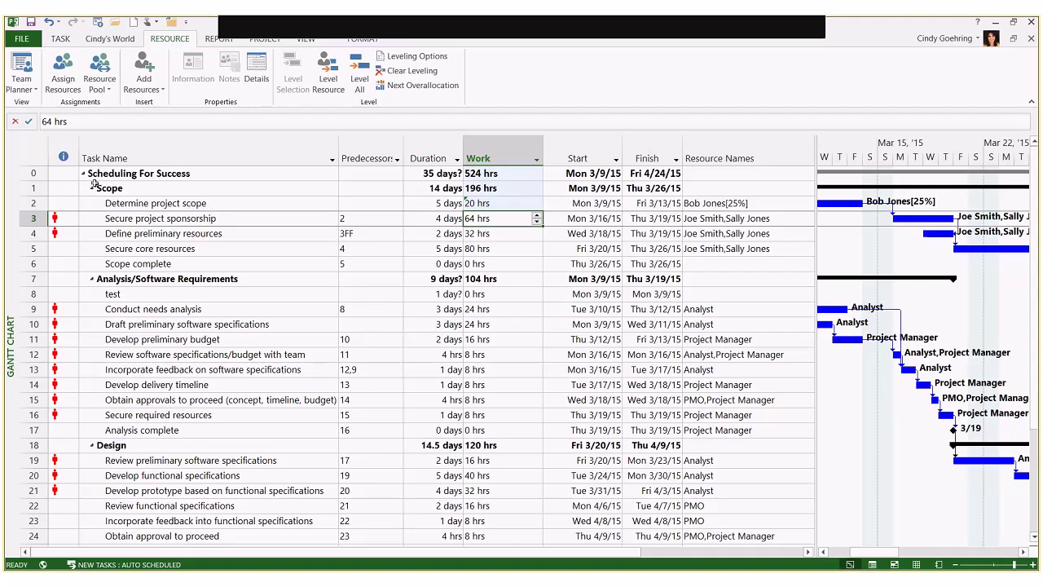
In Task Usage view, widen Task Name and insert a Peak column before Work
{"action": "right_click", "coordinate": [8, 215]}
{"action": "left_click", "coordinate": [25, 341]}
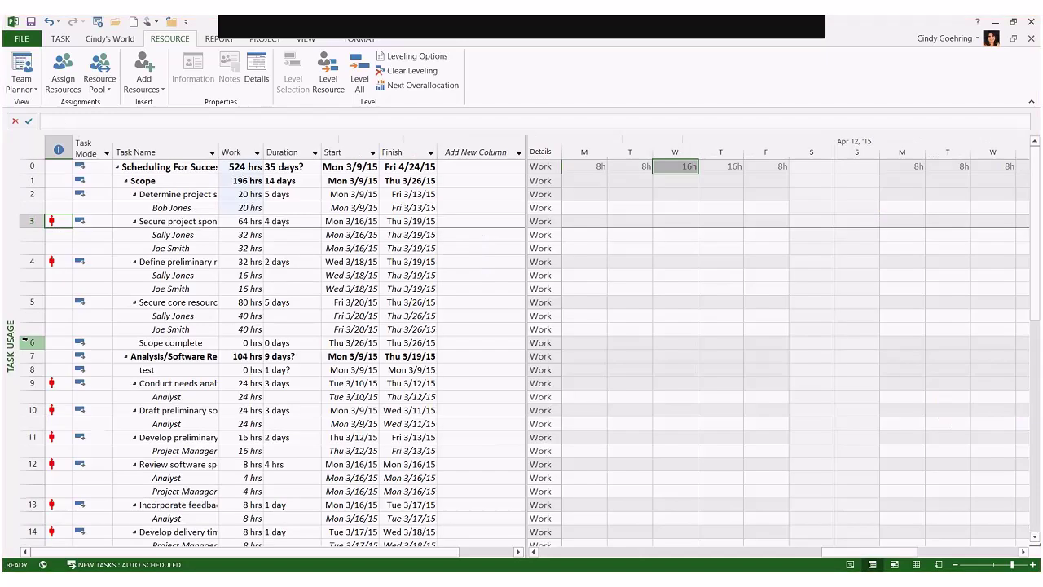
{"action": "left_click", "coordinate": [163, 194]}
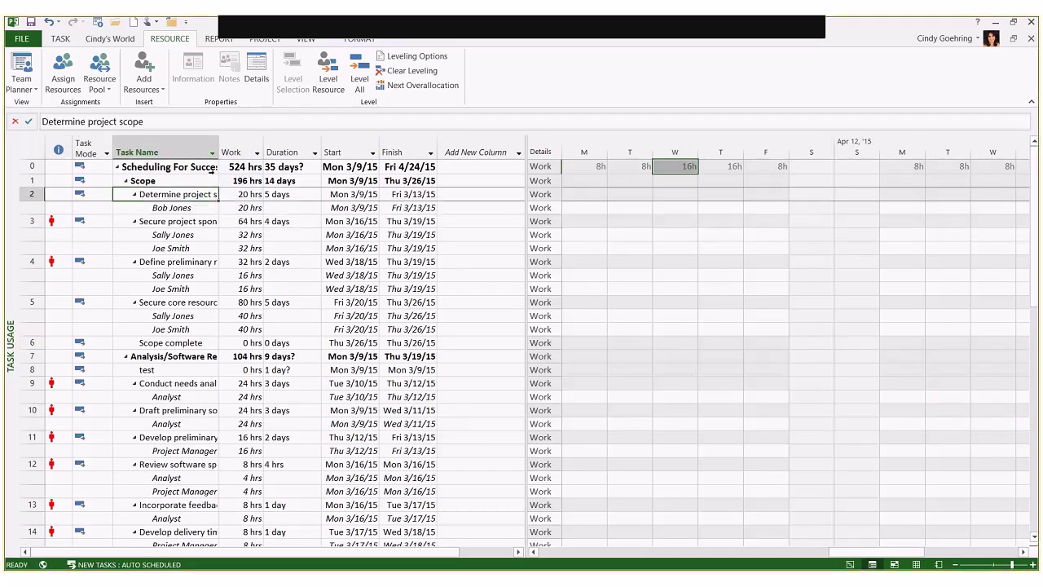
{"action": "left_click_drag", "start_coordinate": [263, 155], "coordinate": [288, 155]}
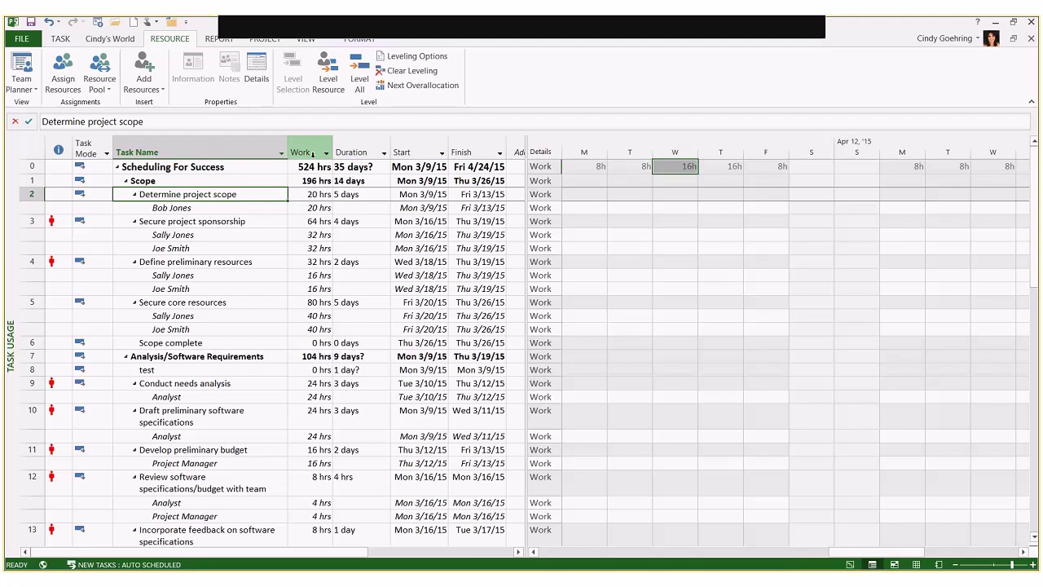
{"action": "right_click", "coordinate": [315, 154]}
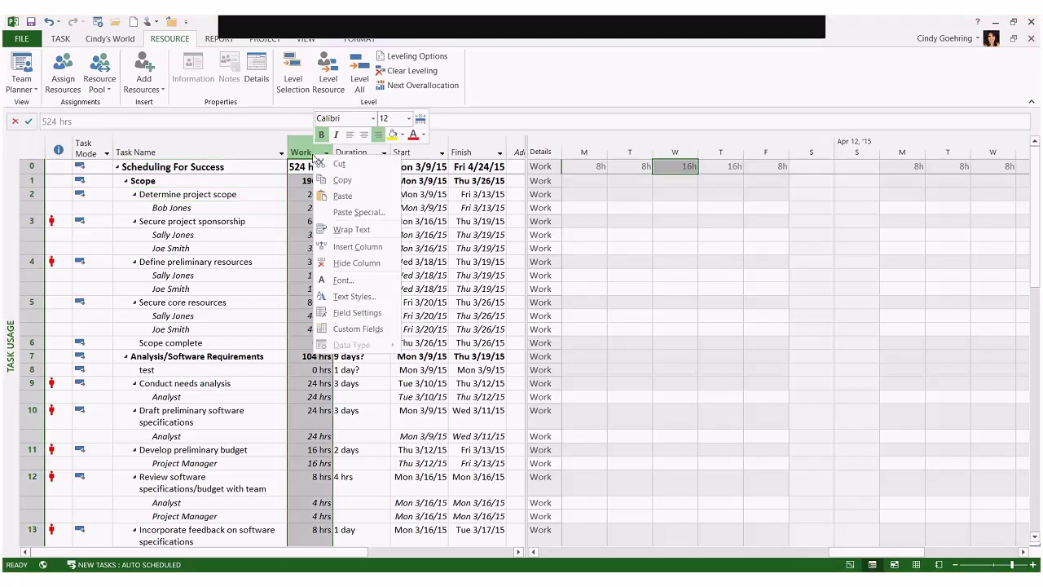
{"action": "left_click", "coordinate": [342, 246]}
{"action": "type", "text": "Peak"}
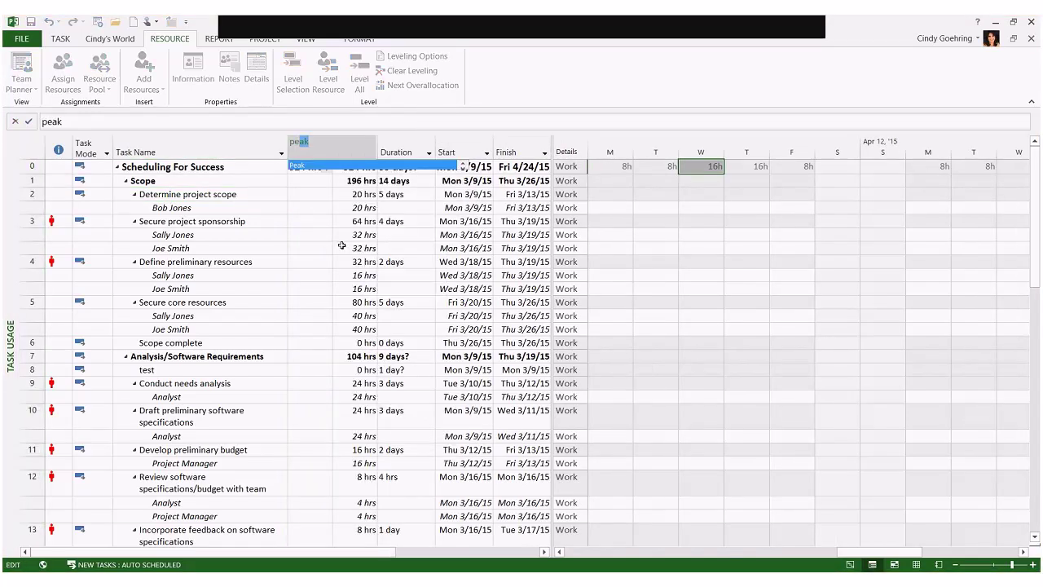
{"action": "key", "text": "Return"}
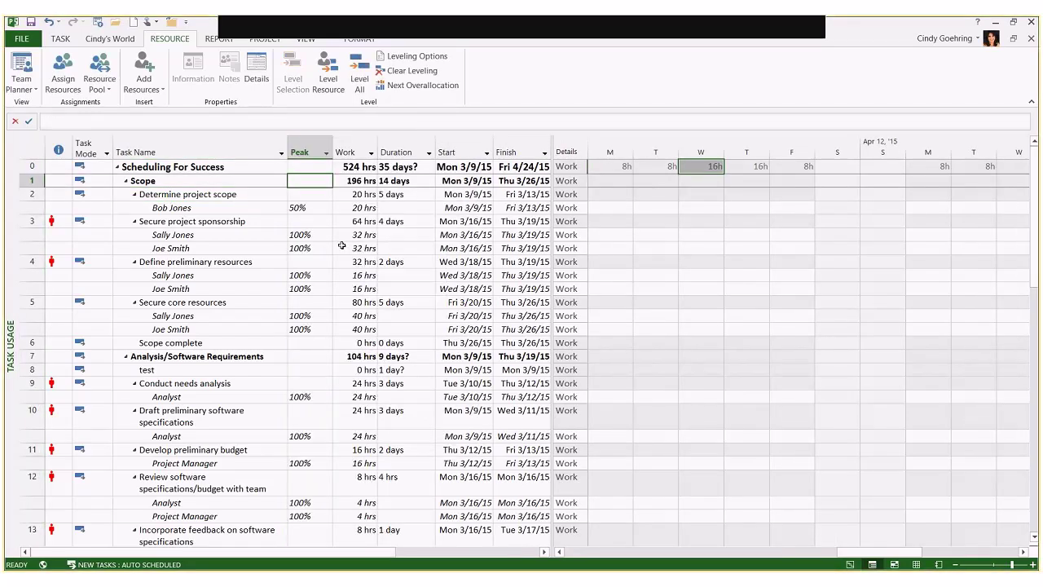
{"action": "left_click", "coordinate": [317, 210]}
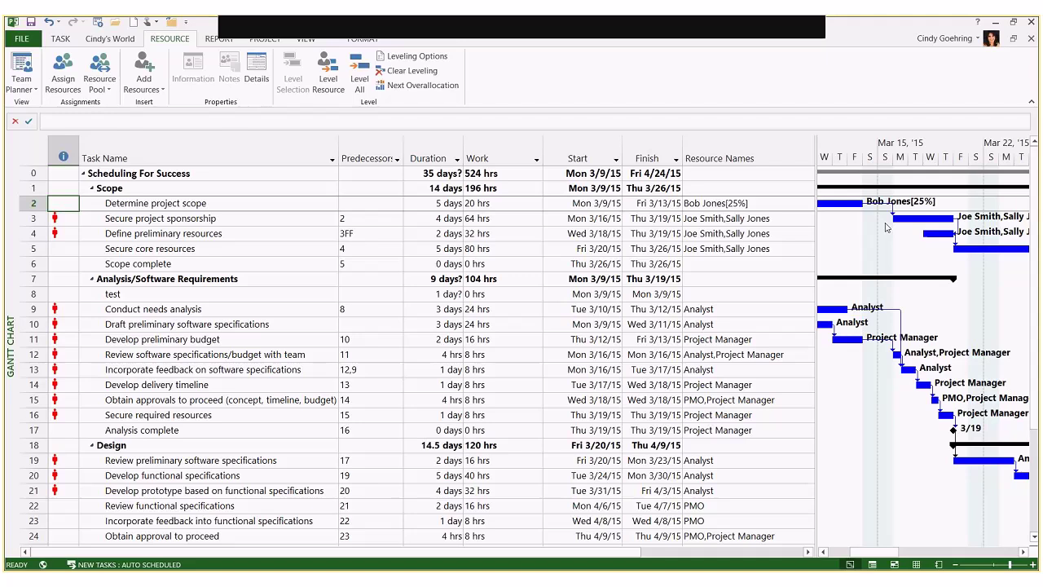
Switch the schedule to the Tracking Gantt view
{"action": "left_click", "coordinate": [792, 281]}
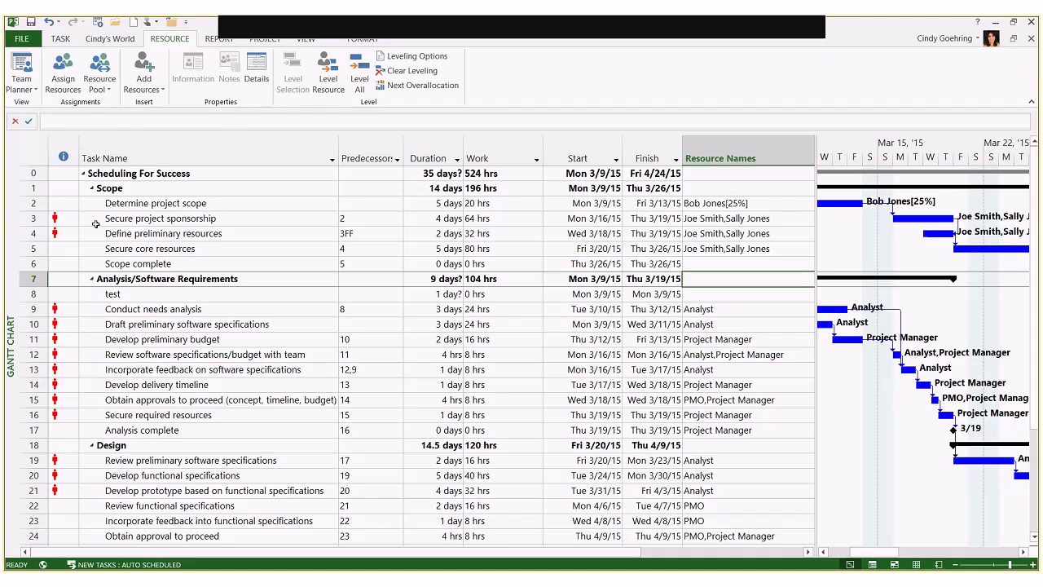
{"action": "right_click", "coordinate": [12, 229]}
{"action": "left_click", "coordinate": [73, 379]}
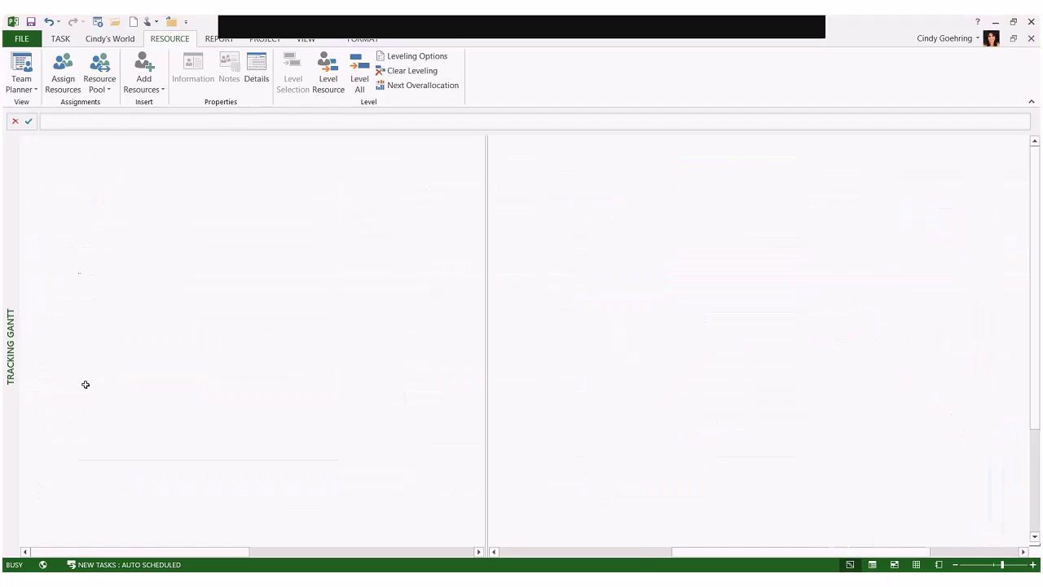
Link the Scope complete milestone to Develop functional specifications (task 20)
{"action": "left_click", "coordinate": [222, 241]}
{"action": "right_click", "coordinate": [222, 241]}
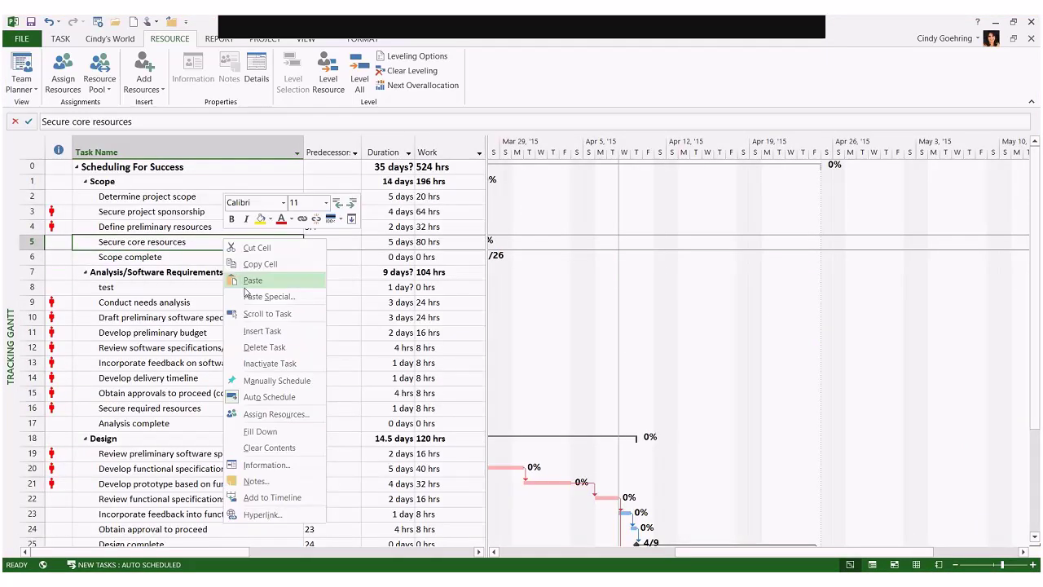
{"action": "left_click", "coordinate": [248, 310]}
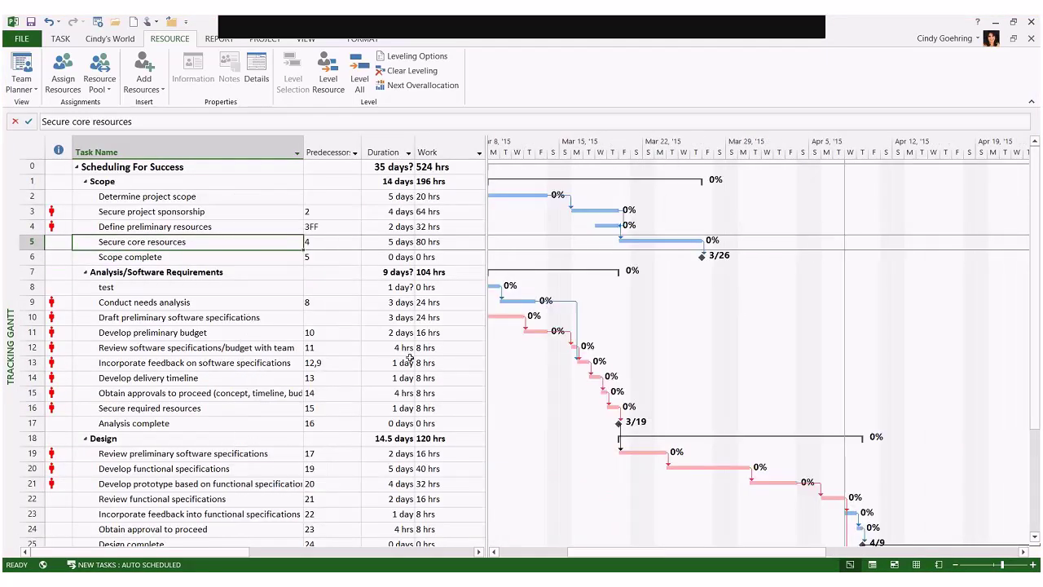
{"action": "left_click_drag", "start_coordinate": [691, 404], "coordinate": [683, 468]}
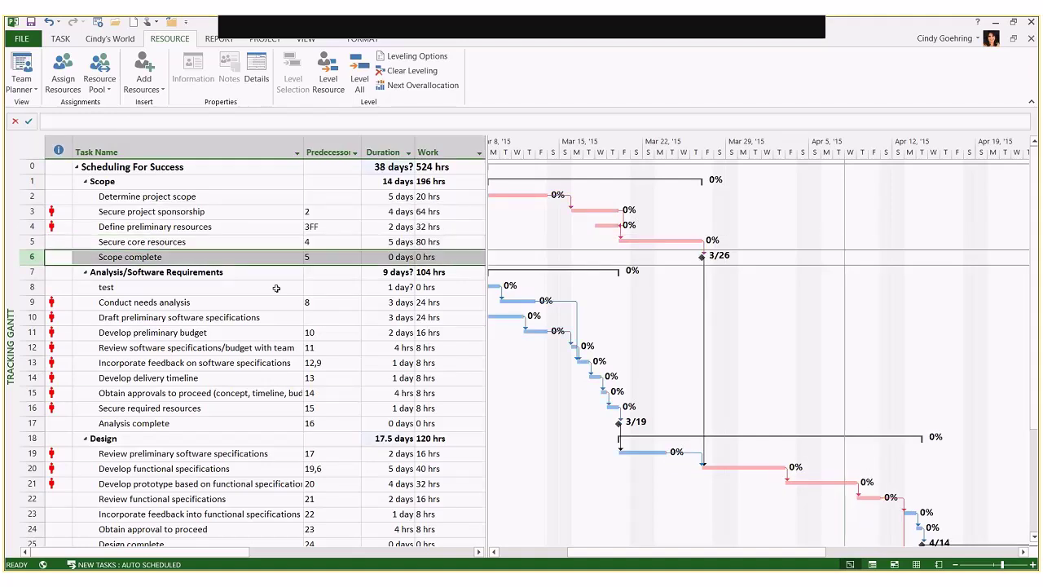
{"action": "left_click", "coordinate": [277, 288]}
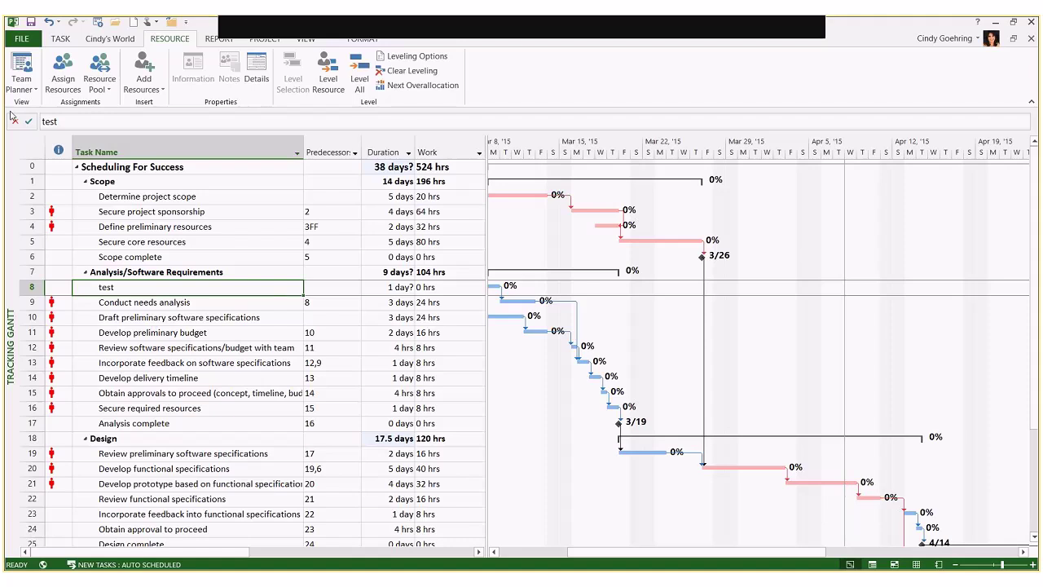
Save the default Baseline for the entire project through Set Baseline
{"action": "left_click", "coordinate": [266, 39]}
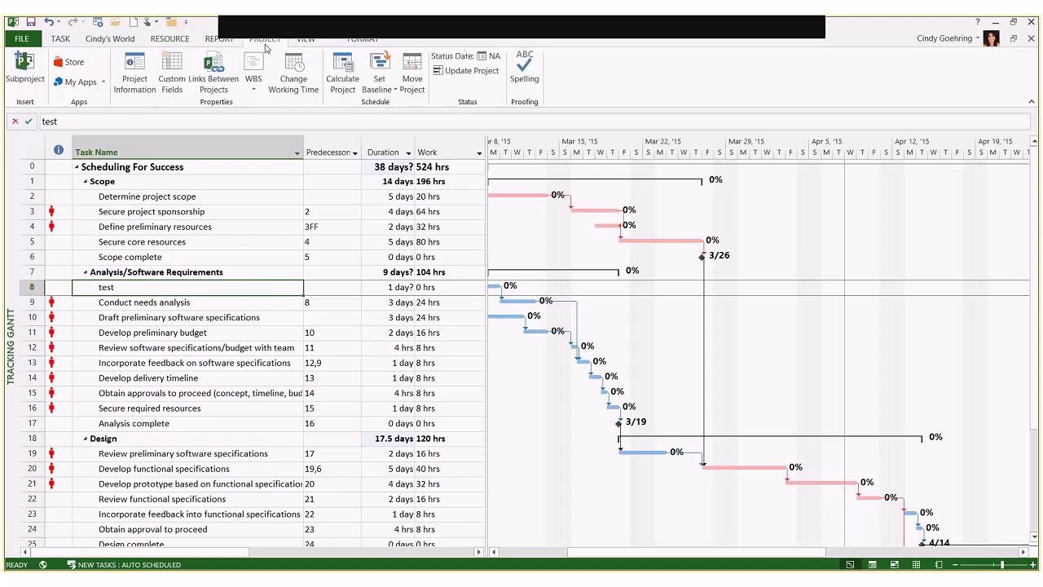
{"action": "left_click", "coordinate": [385, 89]}
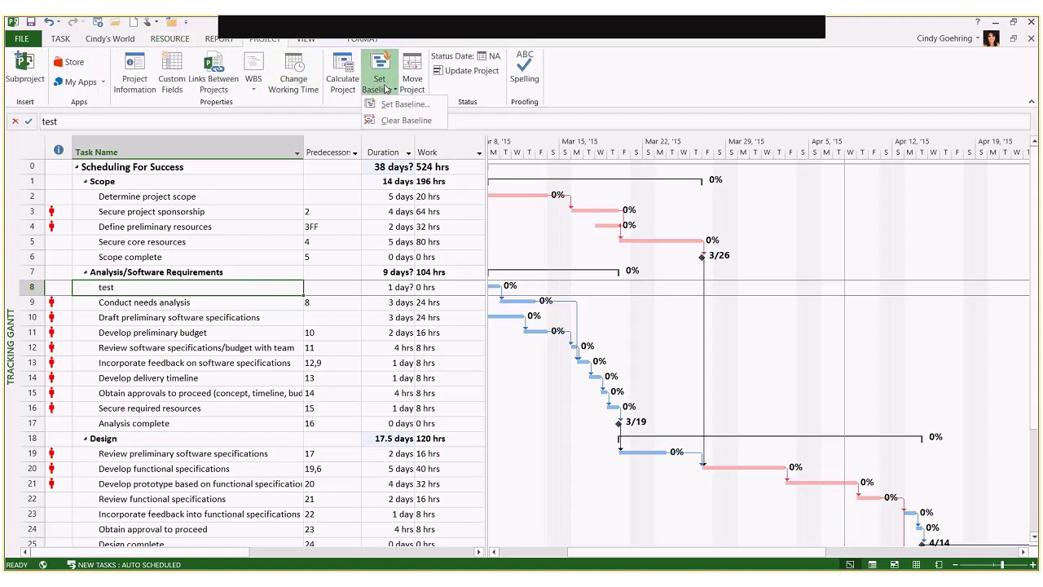
{"action": "left_click", "coordinate": [401, 105]}
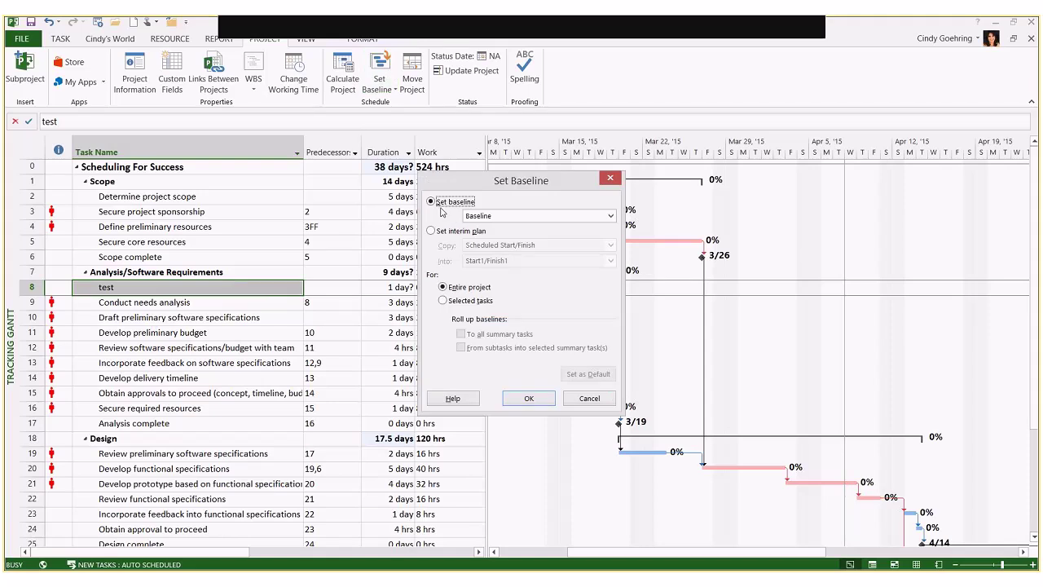
{"action": "left_click", "coordinate": [499, 217]}
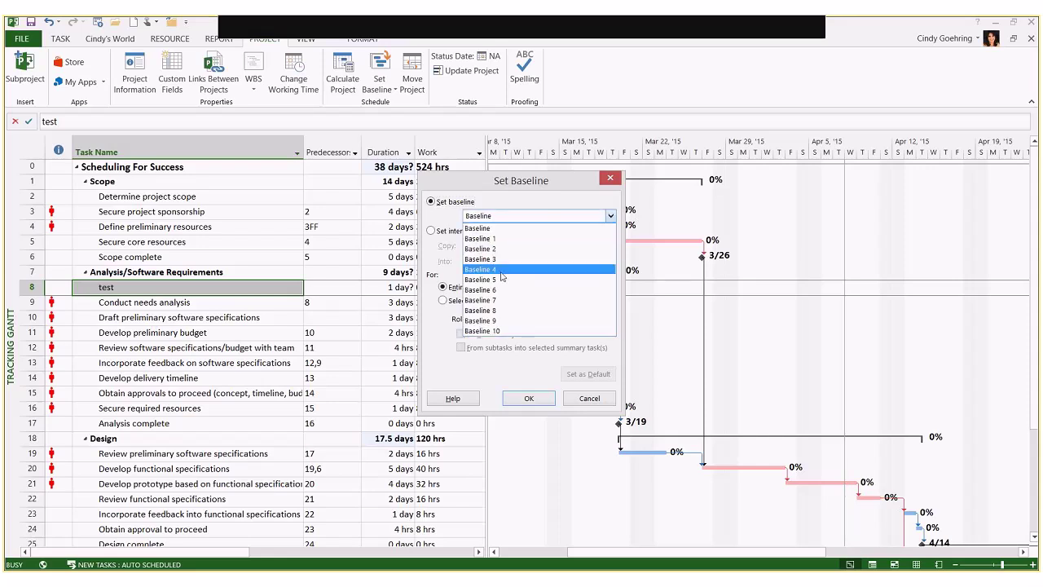
{"action": "left_click", "coordinate": [487, 228]}
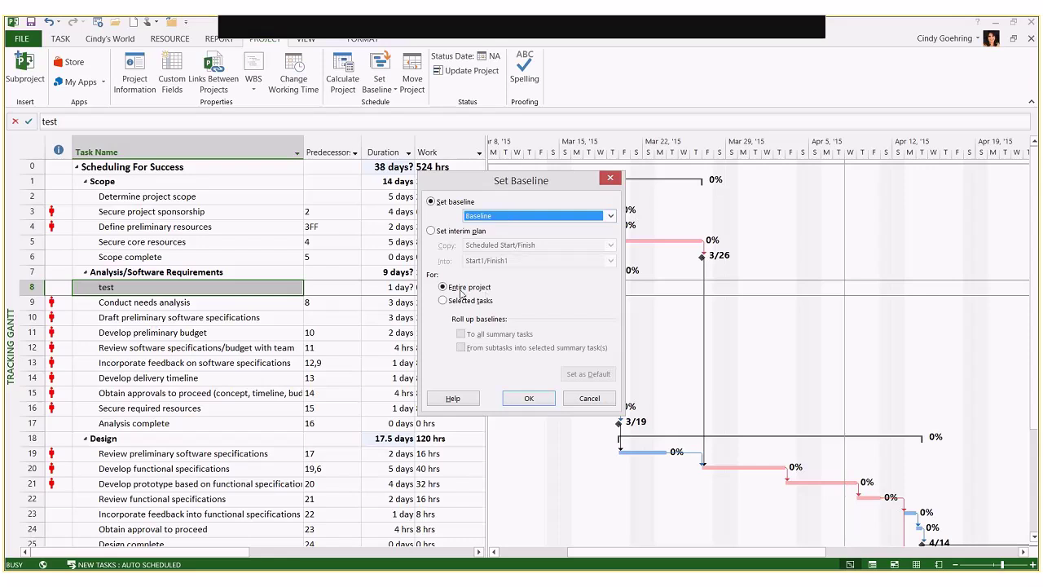
{"action": "left_click", "coordinate": [529, 398]}
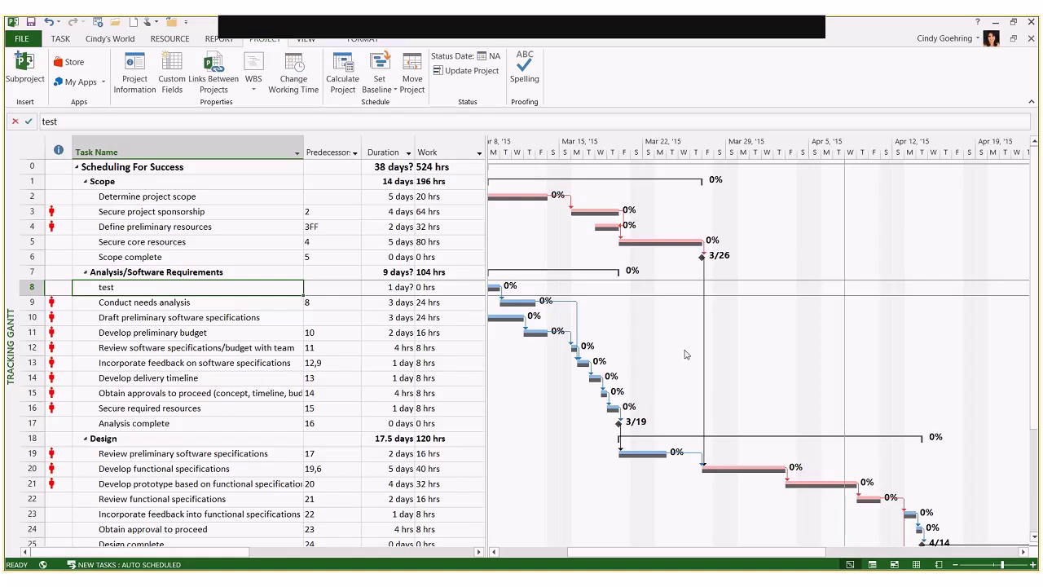
Use Set Baseline to save Baseline 1 for the entire project
{"action": "left_click", "coordinate": [385, 88]}
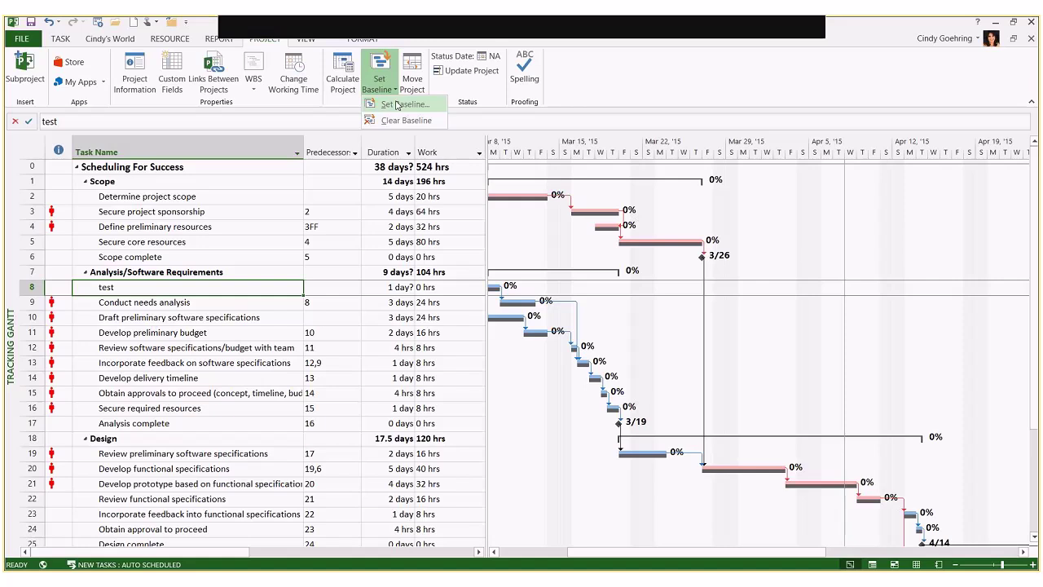
{"action": "left_click", "coordinate": [400, 104]}
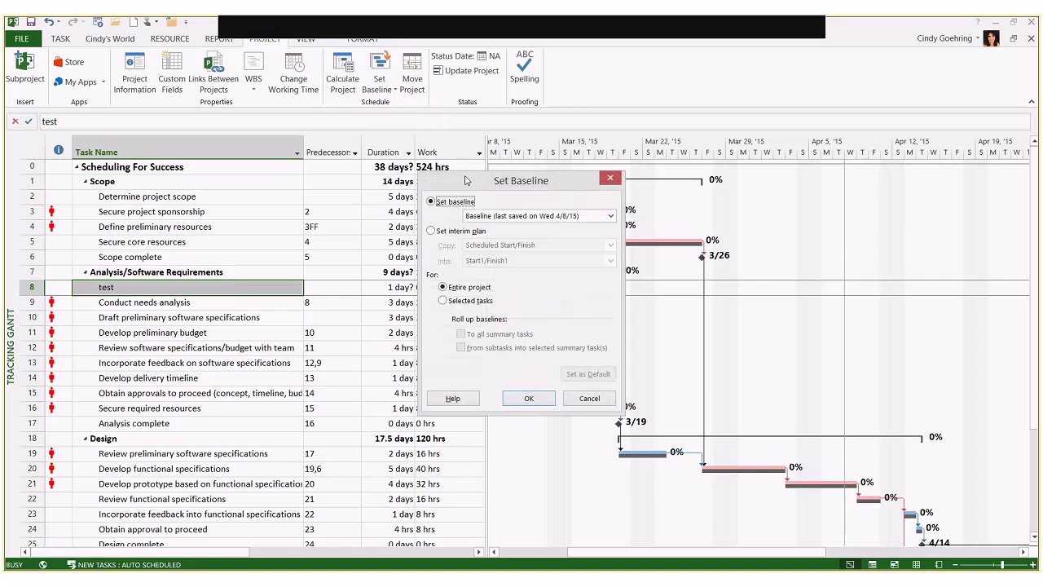
{"action": "left_click", "coordinate": [610, 216]}
{"action": "left_click", "coordinate": [579, 238]}
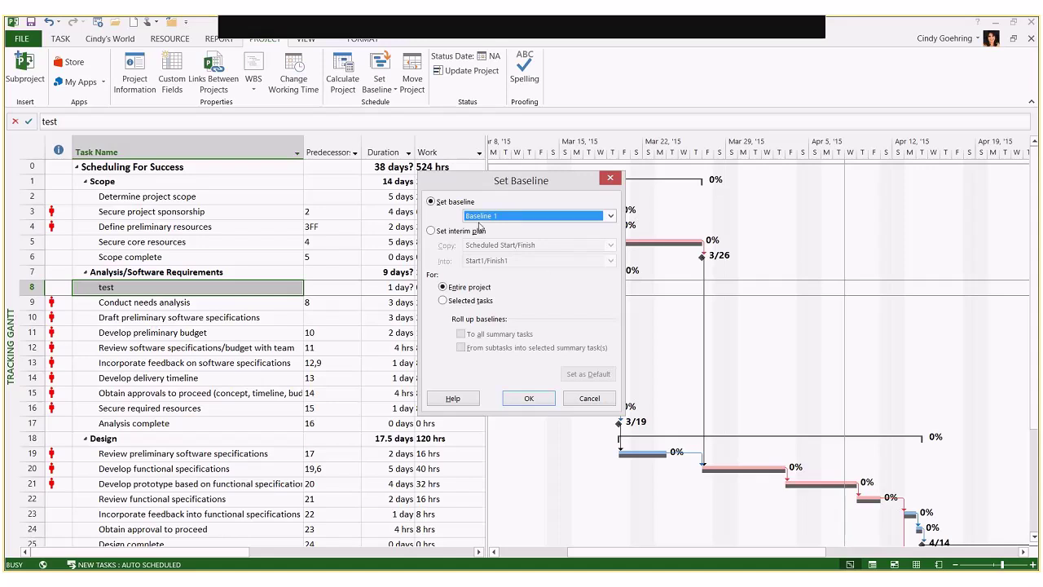
{"action": "left_click", "coordinate": [529, 398]}
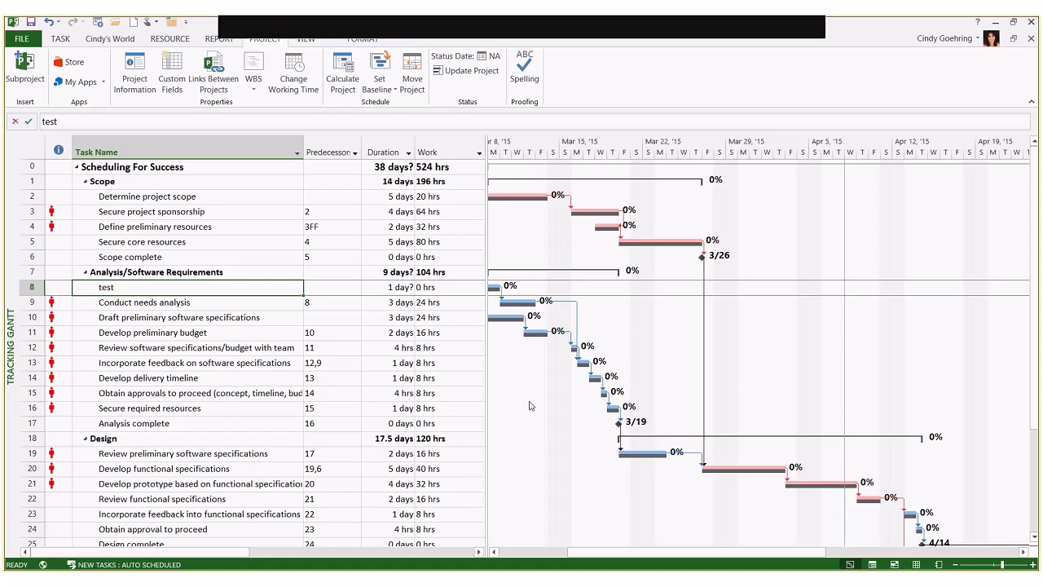
Set Secure core resources to 10 days and Review preliminary software specifications to 1 day
{"action": "left_click", "coordinate": [384, 242]}
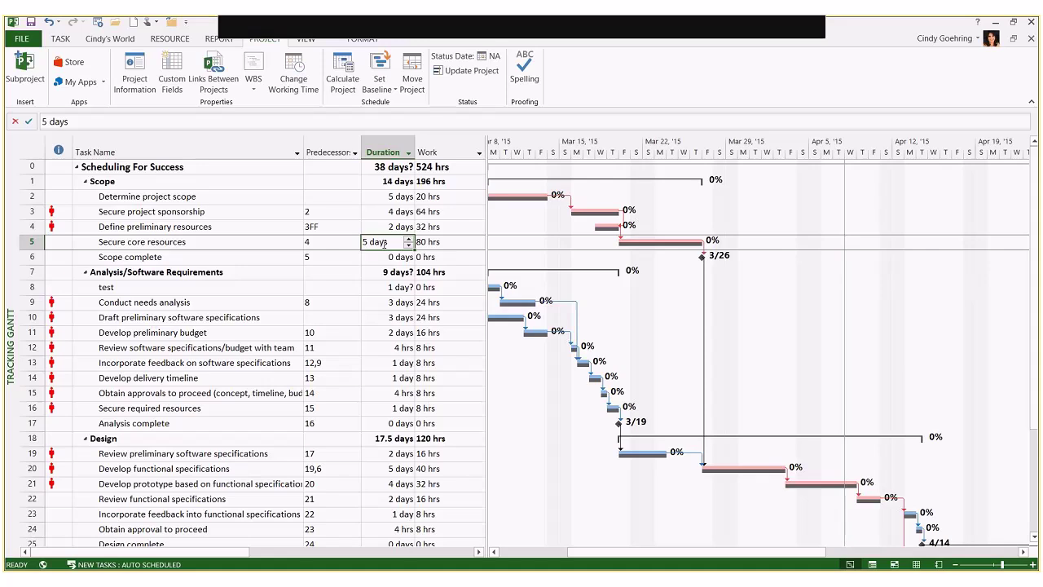
{"action": "type", "text": "10"}
{"action": "key", "text": "Return"}
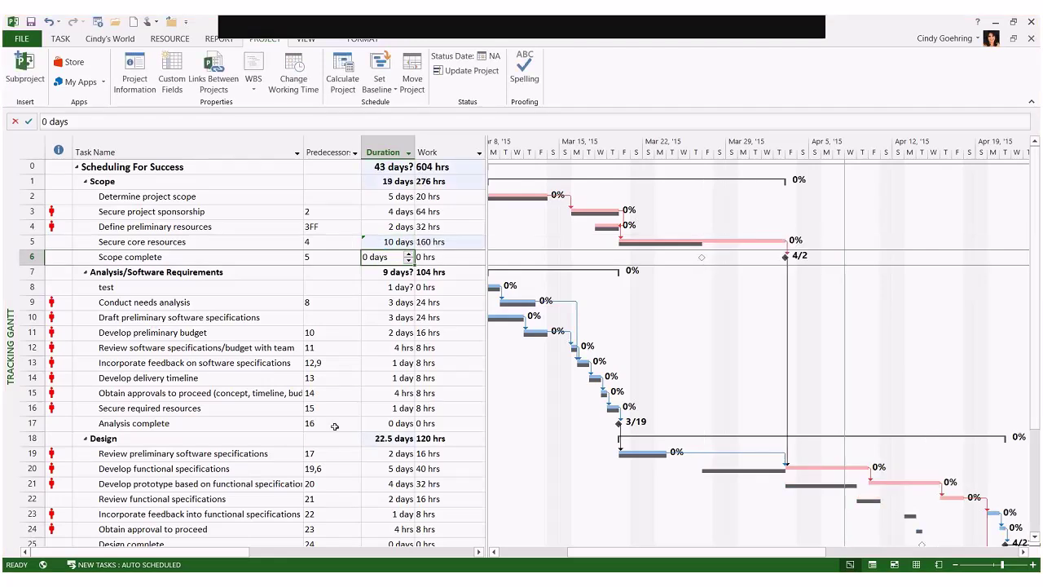
{"action": "left_click", "coordinate": [388, 454]}
{"action": "type", "text": "1"}
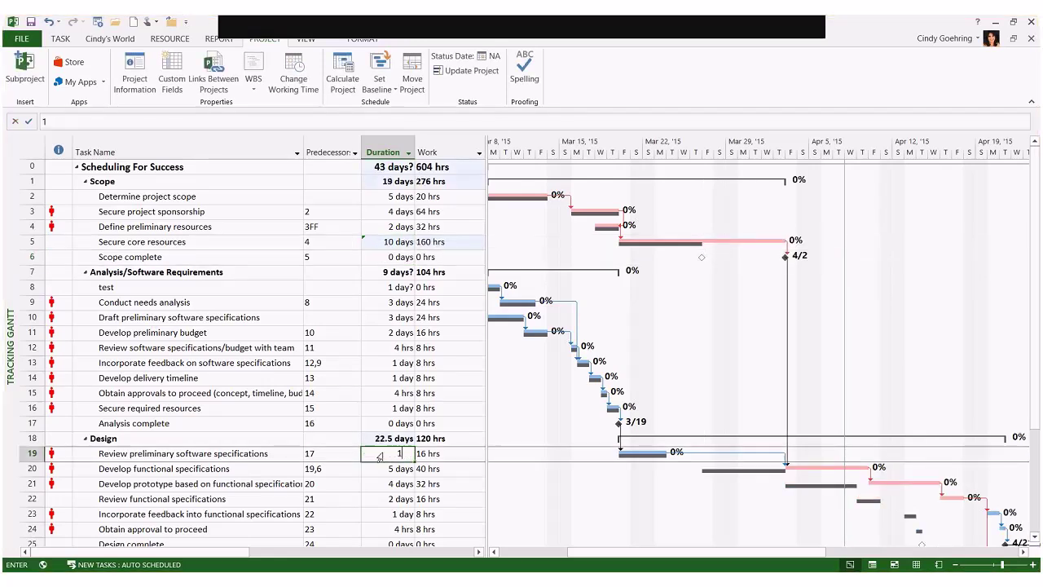
{"action": "key", "text": "Return"}
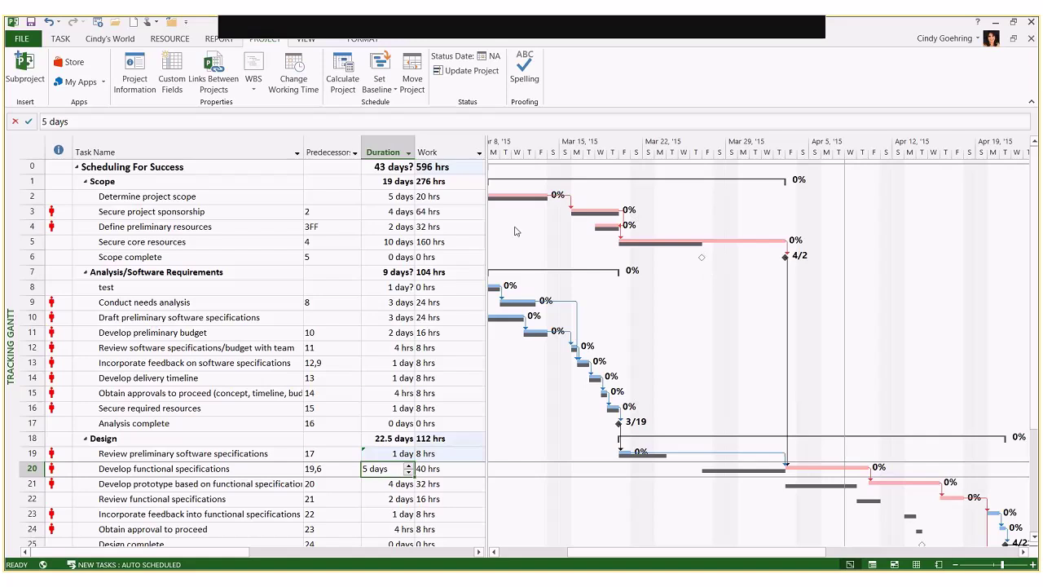
Run Set Baseline once, accepting the default baseline slot
{"action": "left_click", "coordinate": [386, 90]}
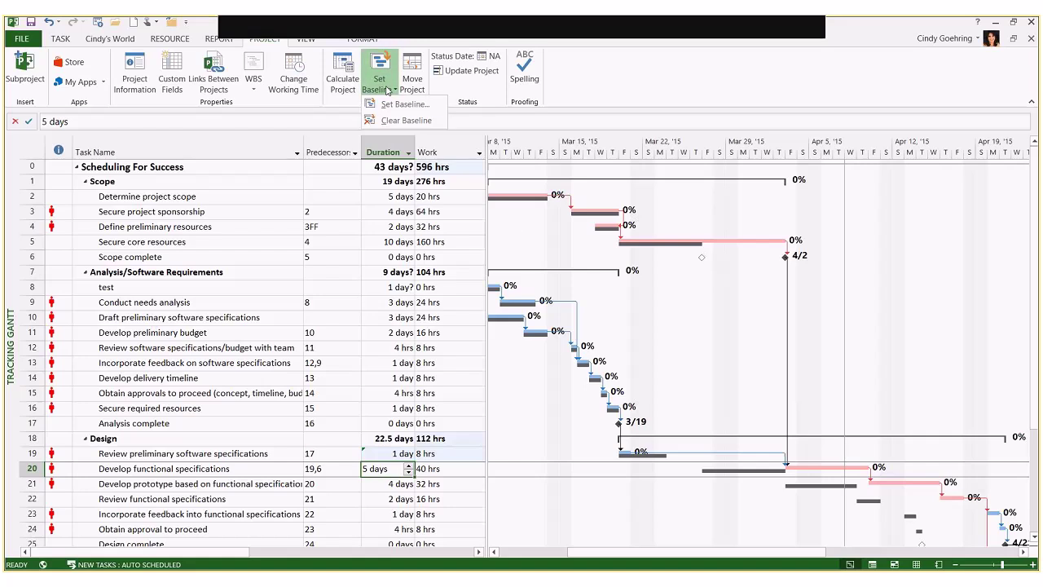
{"action": "left_click", "coordinate": [407, 105]}
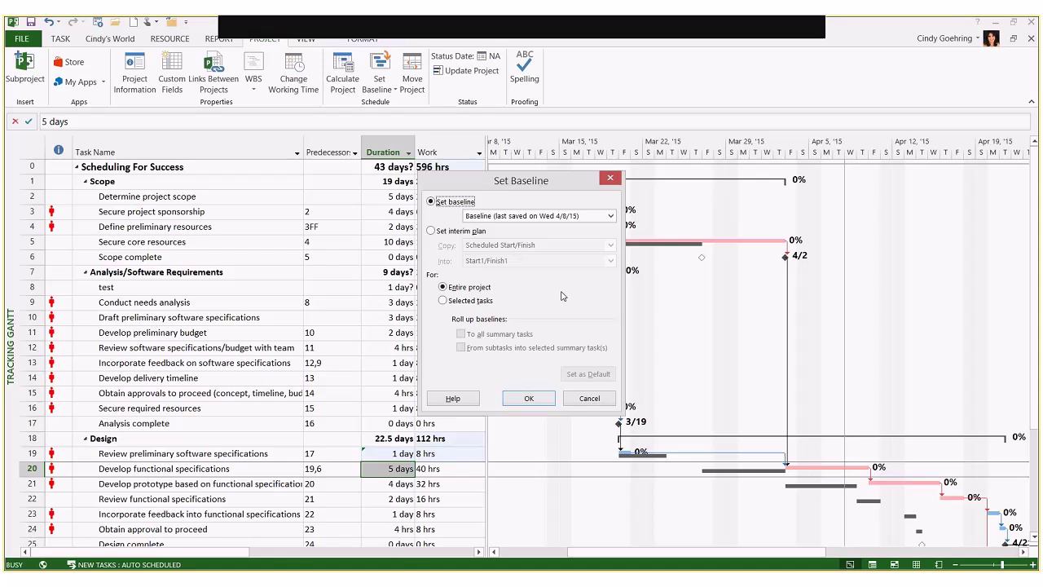
{"action": "left_click", "coordinate": [528, 397]}
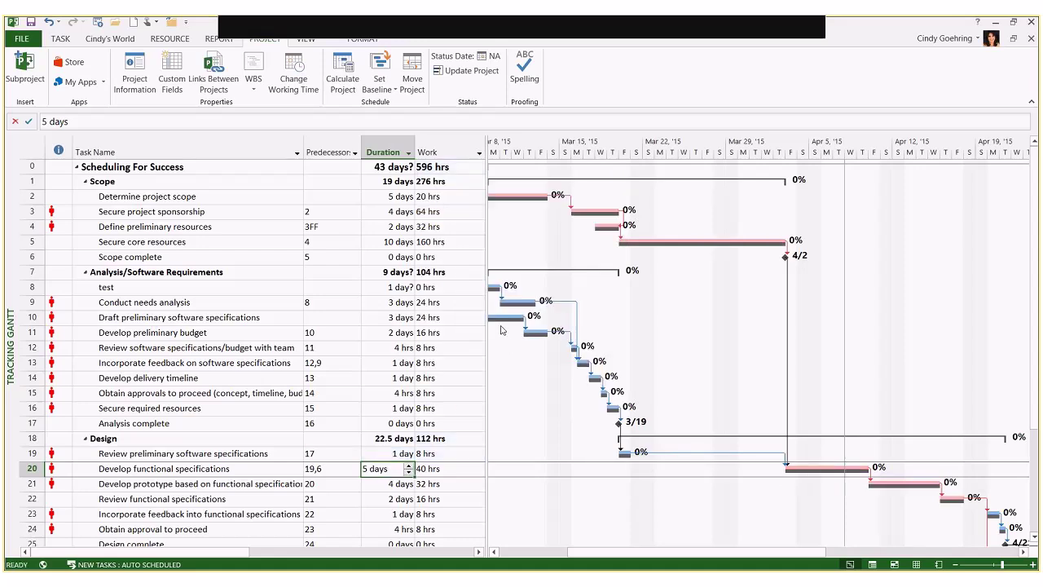
Save Baseline 2 for the entire project, then select Scope complete's predecessor cell
{"action": "left_click", "coordinate": [388, 93]}
{"action": "left_click", "coordinate": [405, 105]}
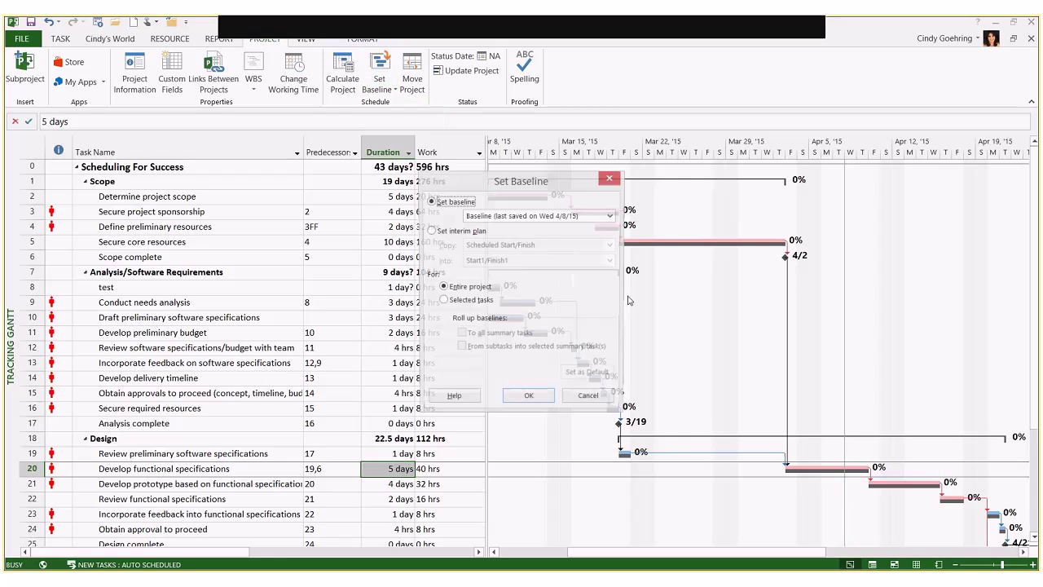
{"action": "left_click", "coordinate": [604, 217]}
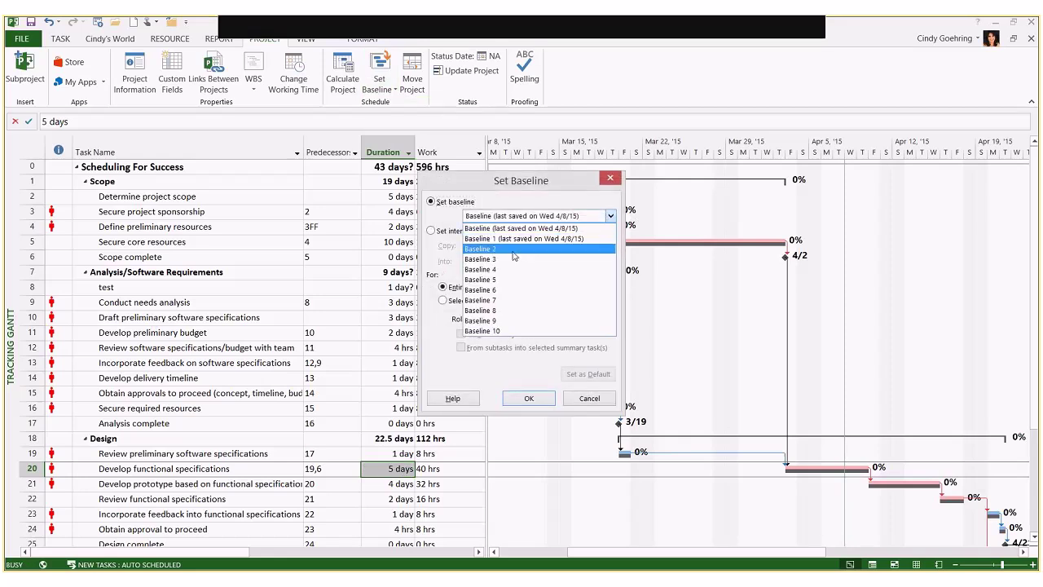
{"action": "left_click", "coordinate": [514, 257]}
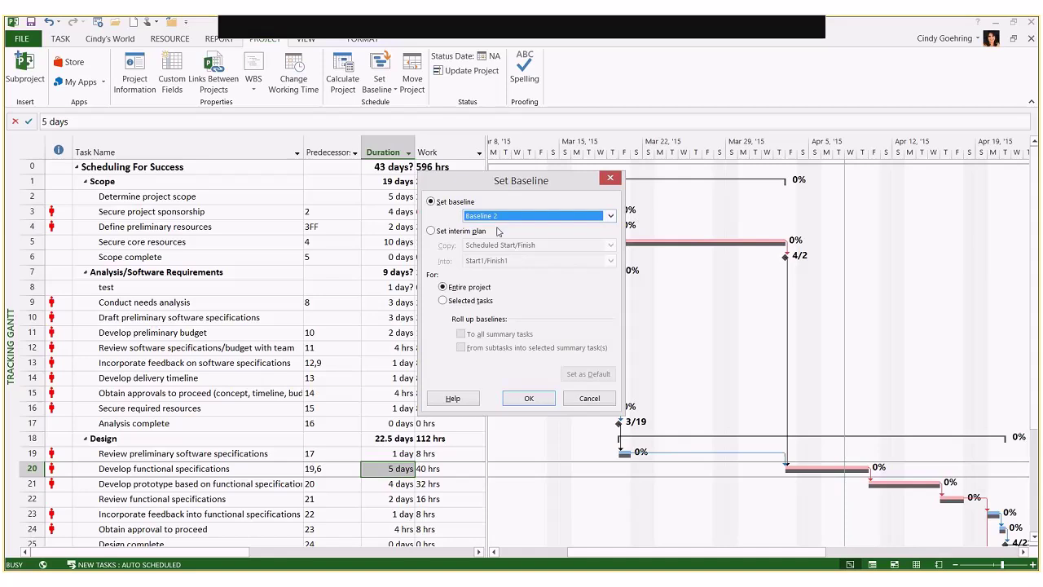
{"action": "left_click", "coordinate": [526, 403]}
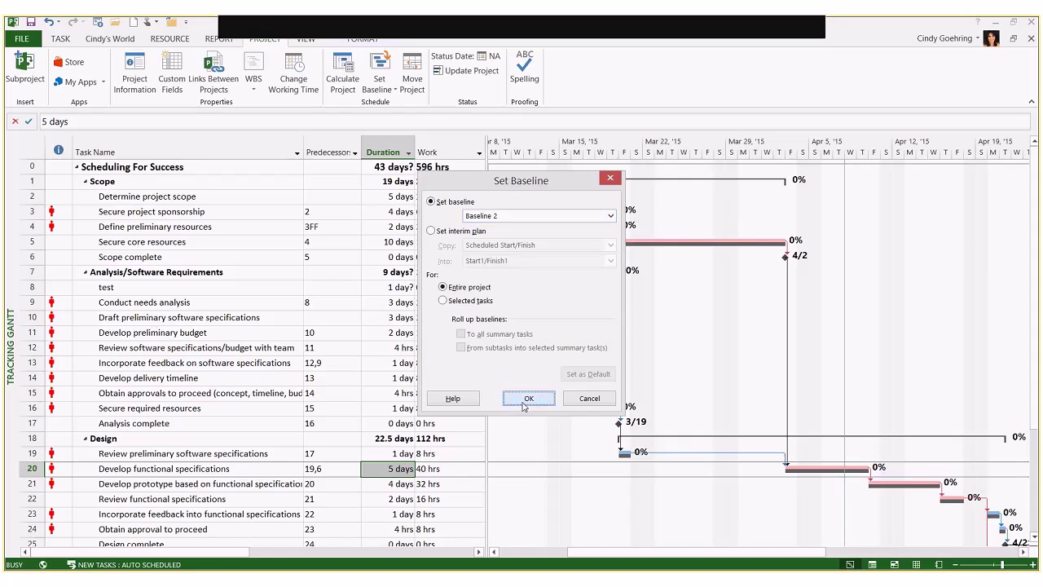
{"action": "left_click", "coordinate": [526, 398]}
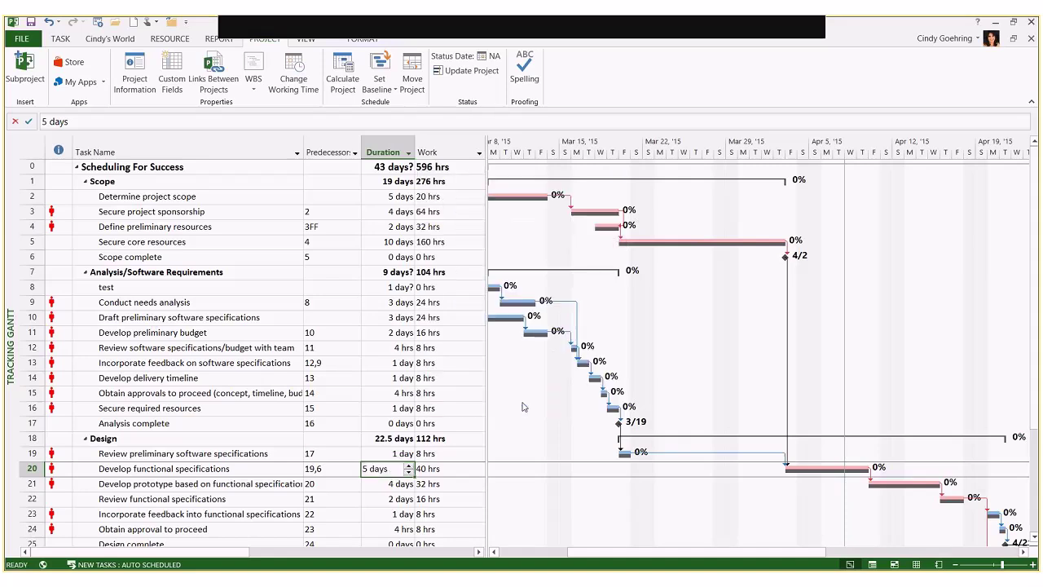
{"action": "left_click", "coordinate": [327, 256]}
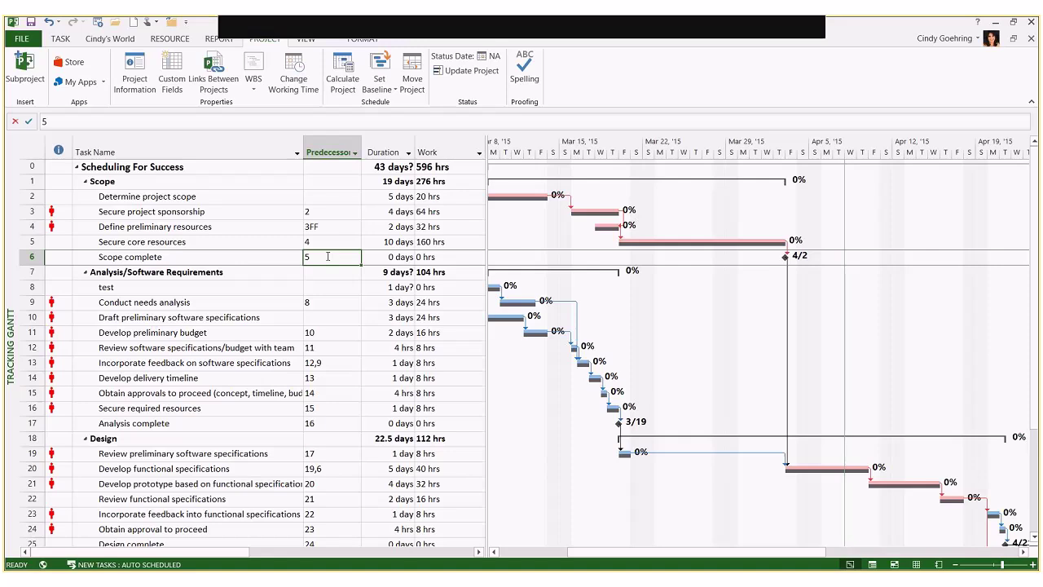